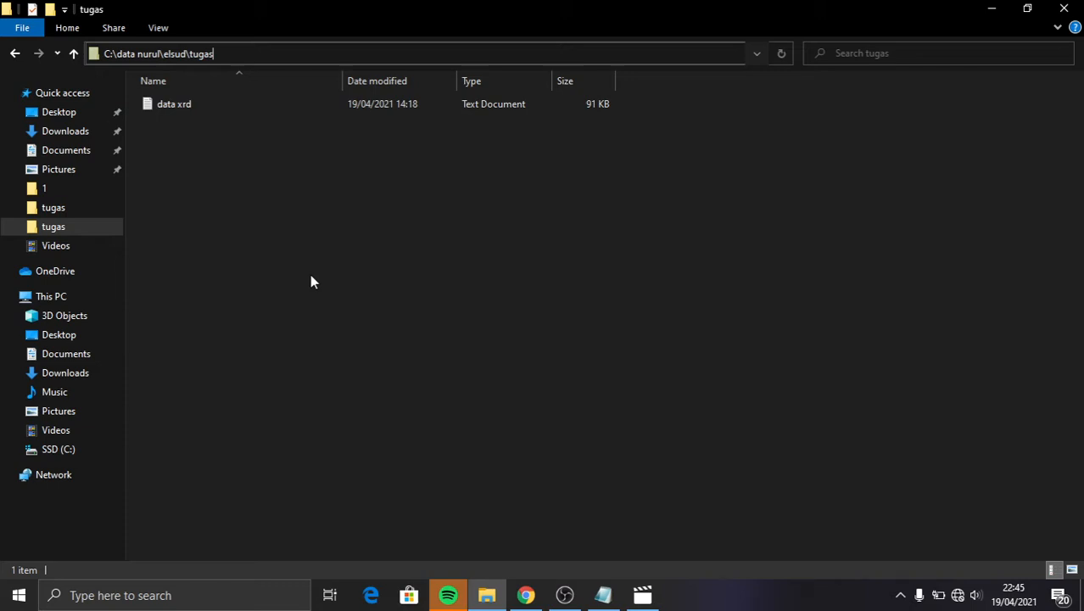
Step: Open the data xrd text file and delete all header lines above the first data row, including the blank line
{"action": "double_click", "coordinate": [370, 108]}
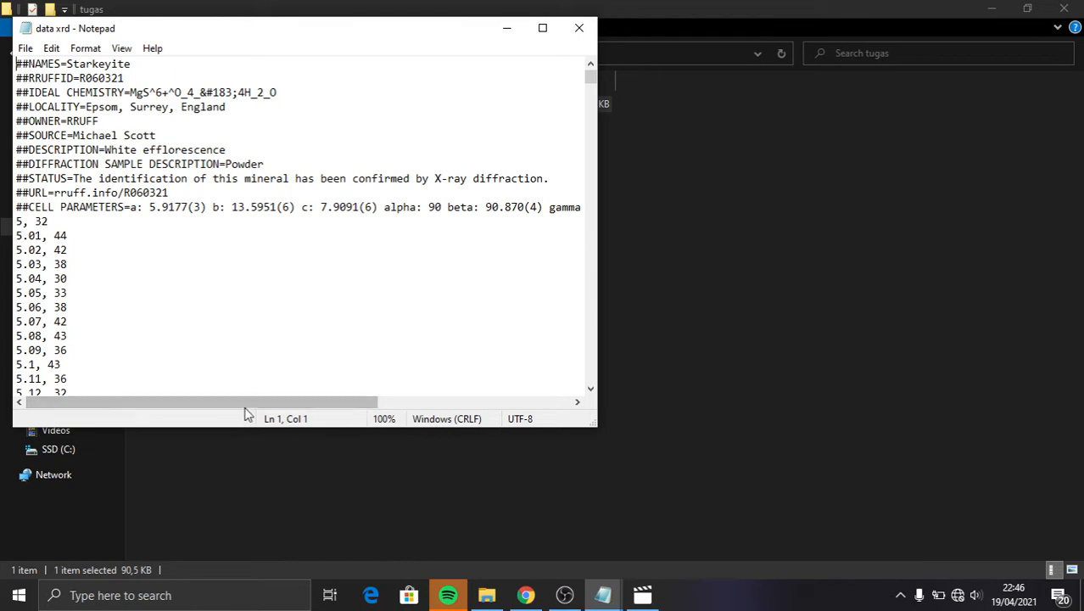
{"action": "left_click", "coordinate": [543, 28]}
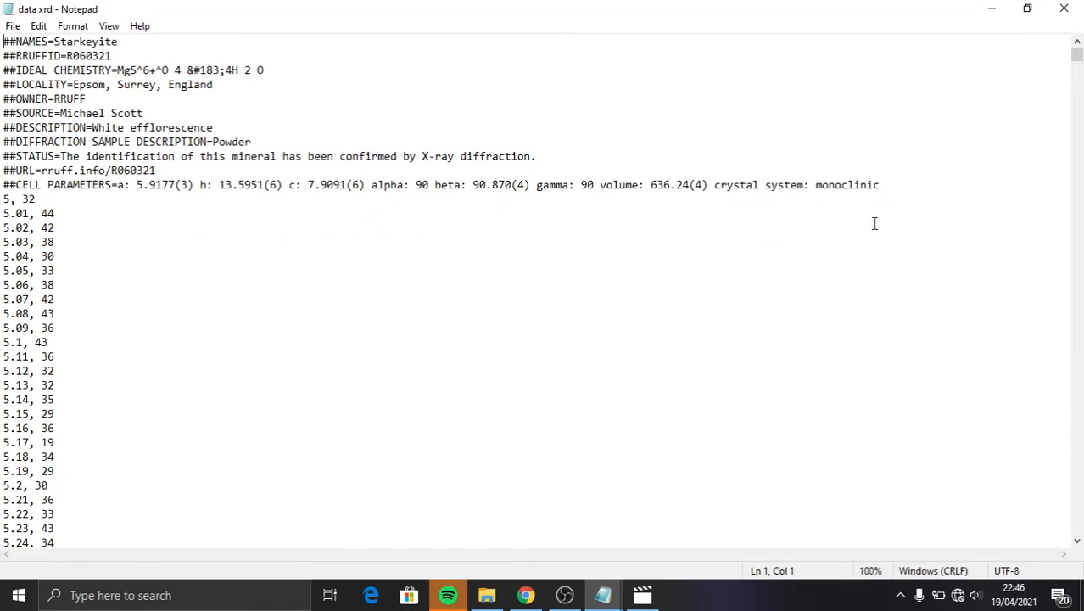
{"action": "left_click_drag", "start_coordinate": [900, 188], "coordinate": [3, 41]}
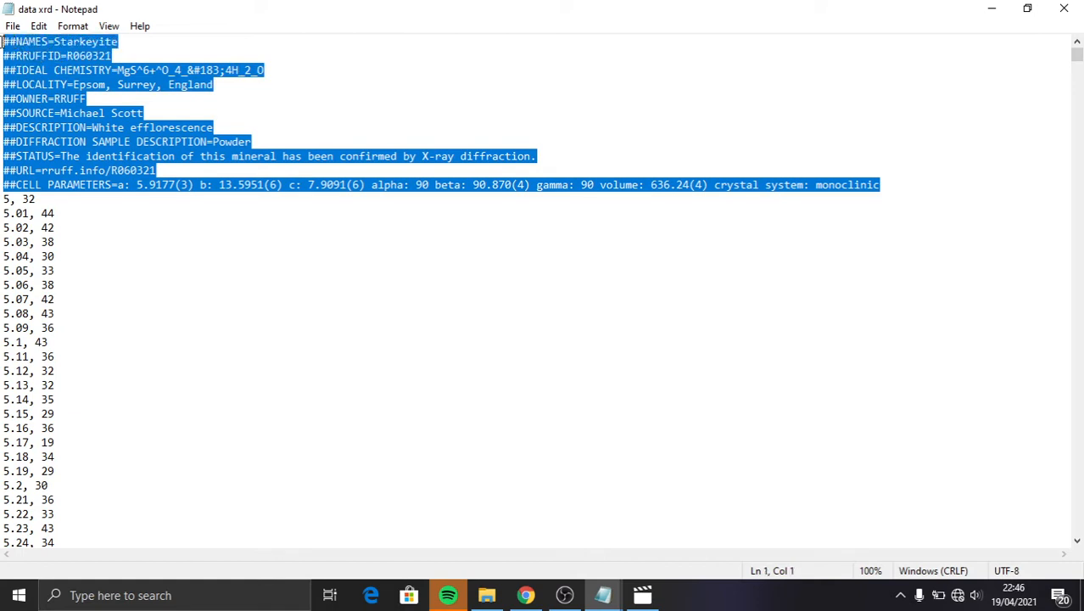
{"action": "key", "text": "Delete"}
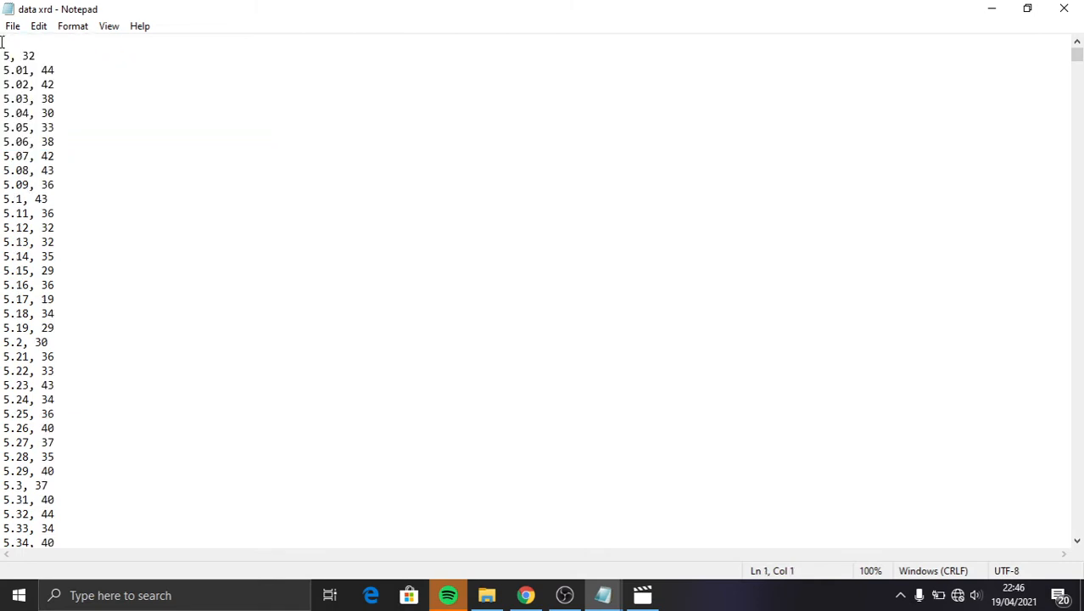
{"action": "key", "text": "Down"}
{"action": "key", "text": "BackSpace"}
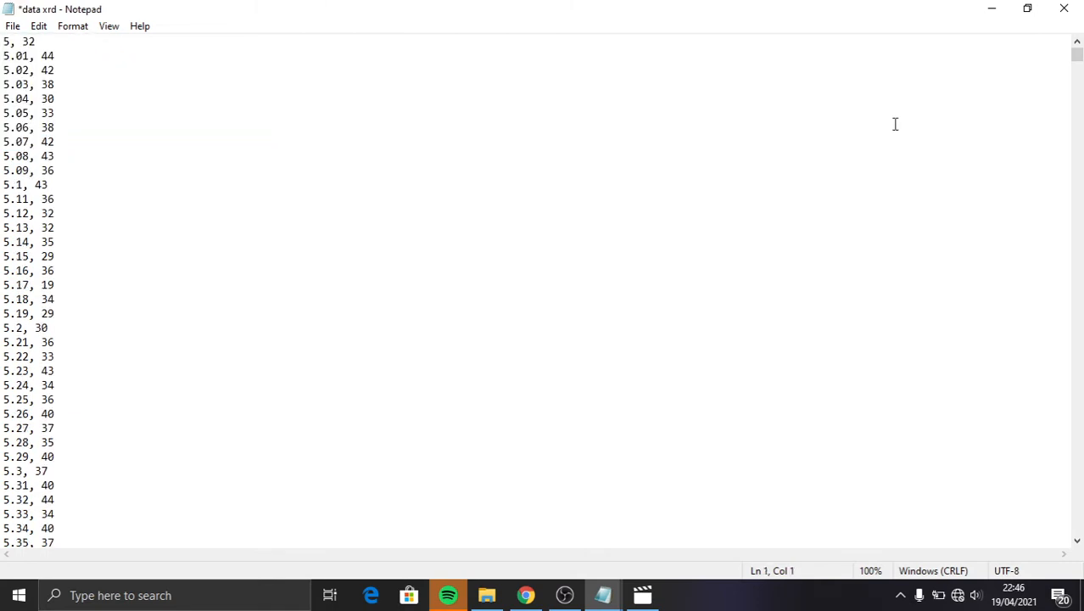
Step: Delete the ##END= line and the trailing blank lines at the end of the document
{"action": "left_click_drag", "start_coordinate": [1076, 54], "coordinate": [1077, 528]}
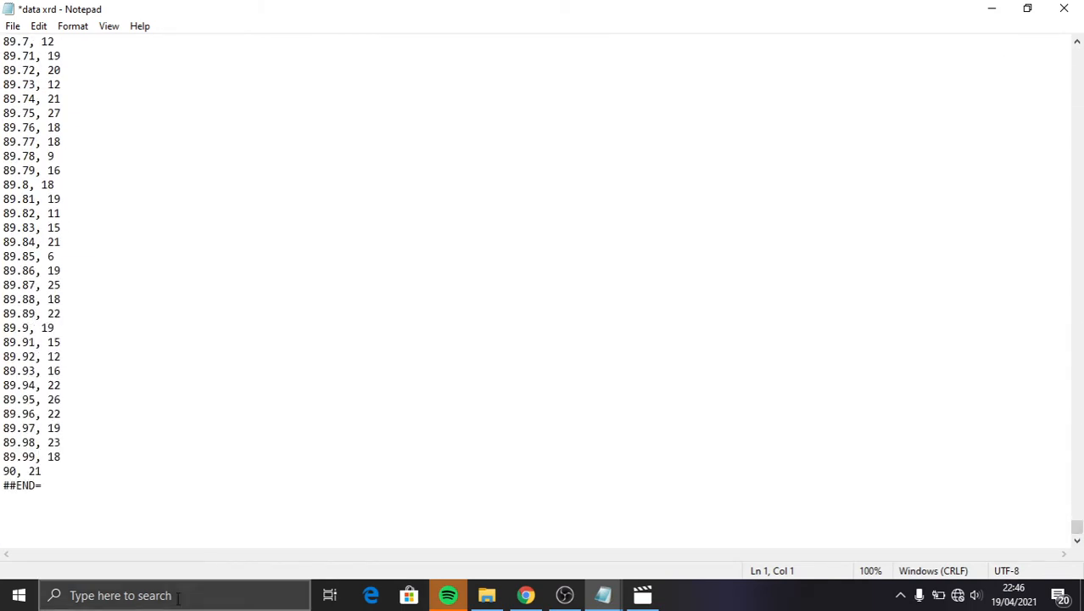
{"action": "left_click", "coordinate": [58, 530]}
{"action": "key", "text": "BackSpace"}
{"action": "key", "text": "BackSpace"}
{"action": "key", "text": "BackSpace"}
{"action": "key", "text": "BackSpace"}
{"action": "key", "text": "BackSpace"}
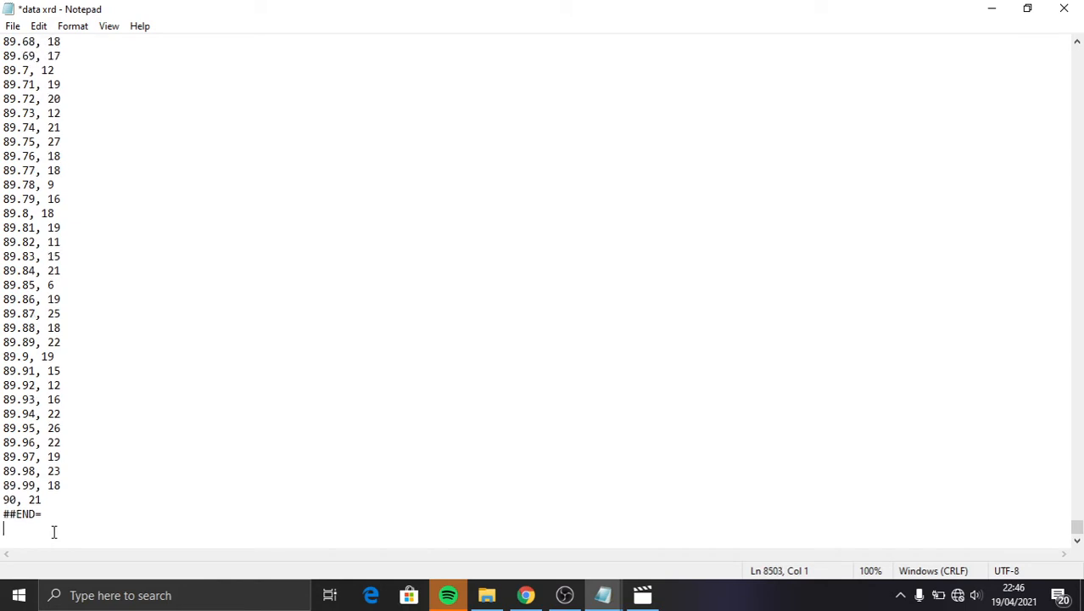
{"action": "key", "text": "BackSpace"}
{"action": "key", "text": "BackSpace"}
{"action": "key", "text": "BackSpace"}
{"action": "key", "text": "BackSpace"}
{"action": "key", "text": "BackSpace"}
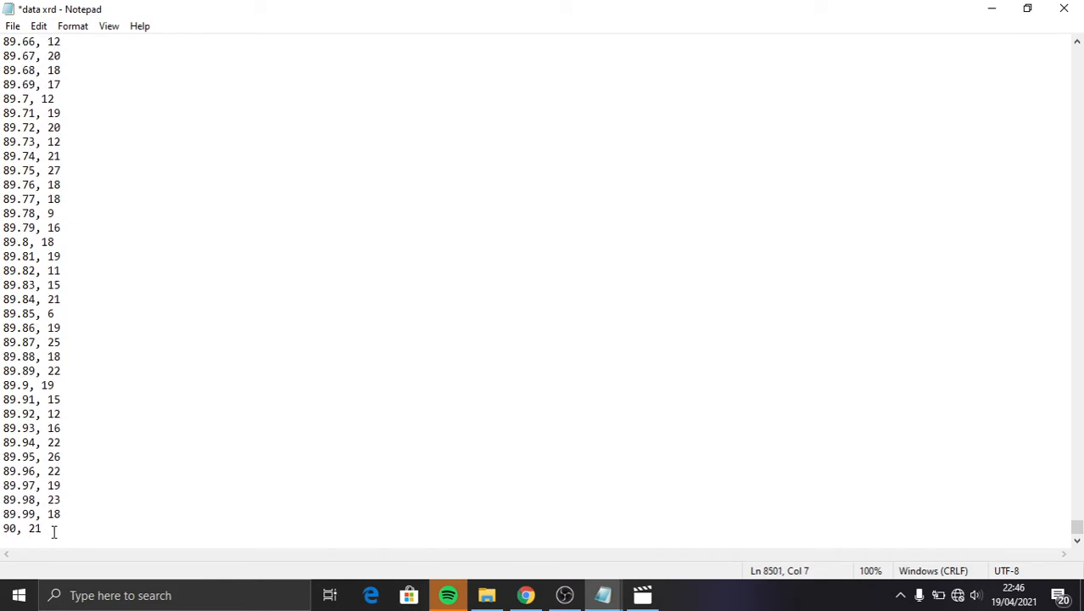
Step: Copy all the cleaned data into a new text document, discarding the changes to the original file
{"action": "key", "text": "ctrl+a"}
{"action": "key", "text": "ctrl+c"}
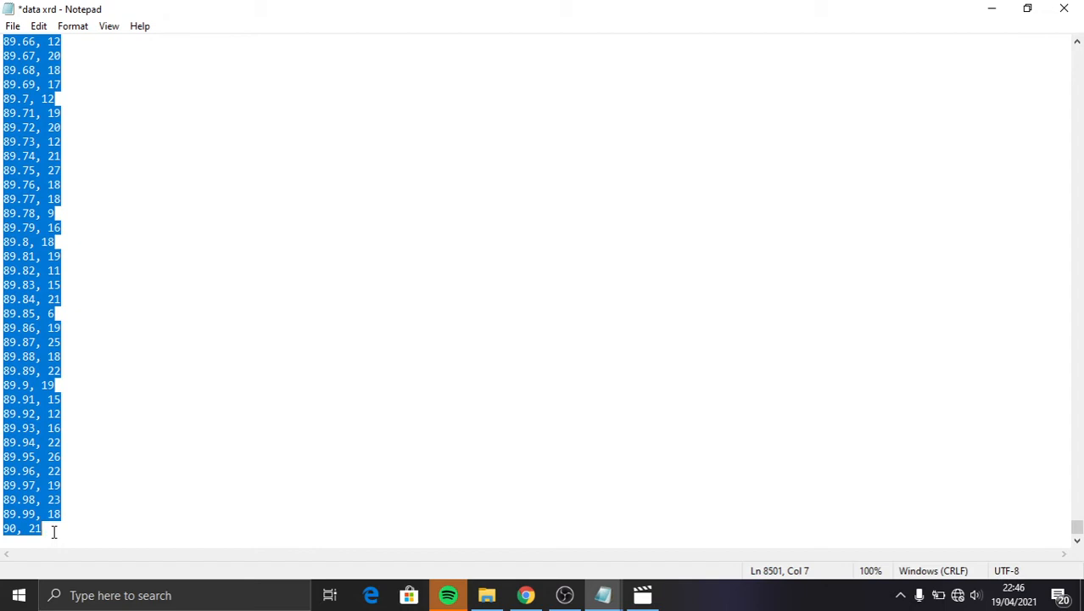
{"action": "left_click", "coordinate": [12, 29]}
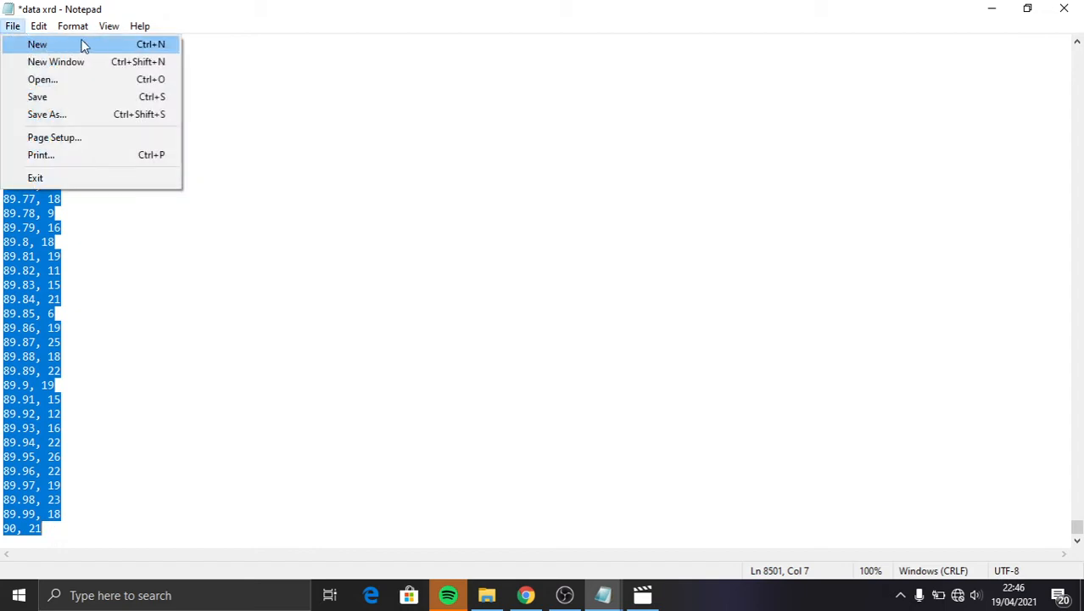
{"action": "left_click", "coordinate": [161, 46]}
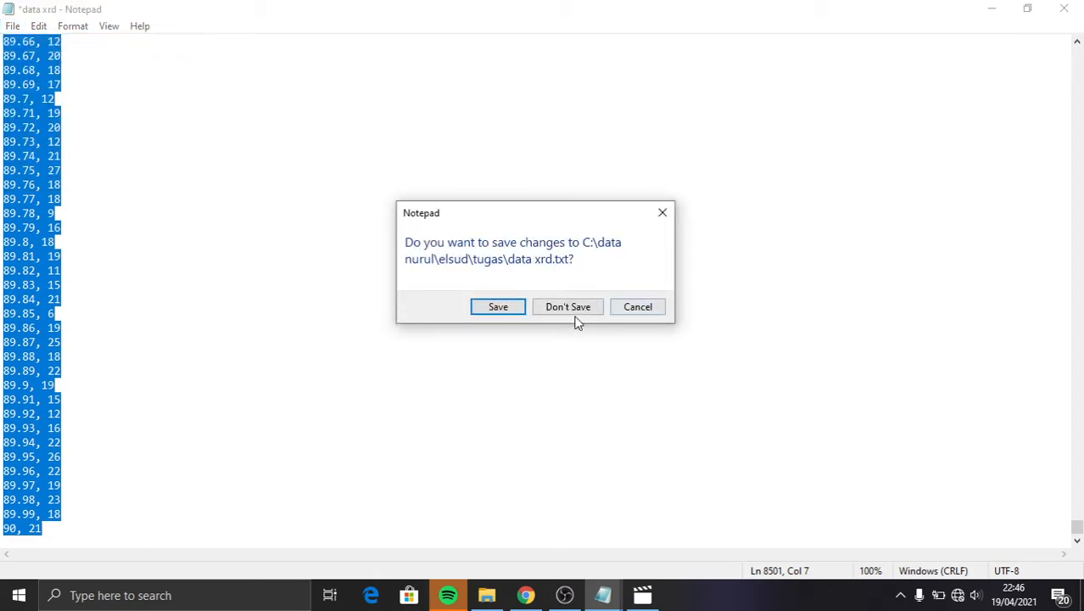
{"action": "left_click", "coordinate": [576, 308]}
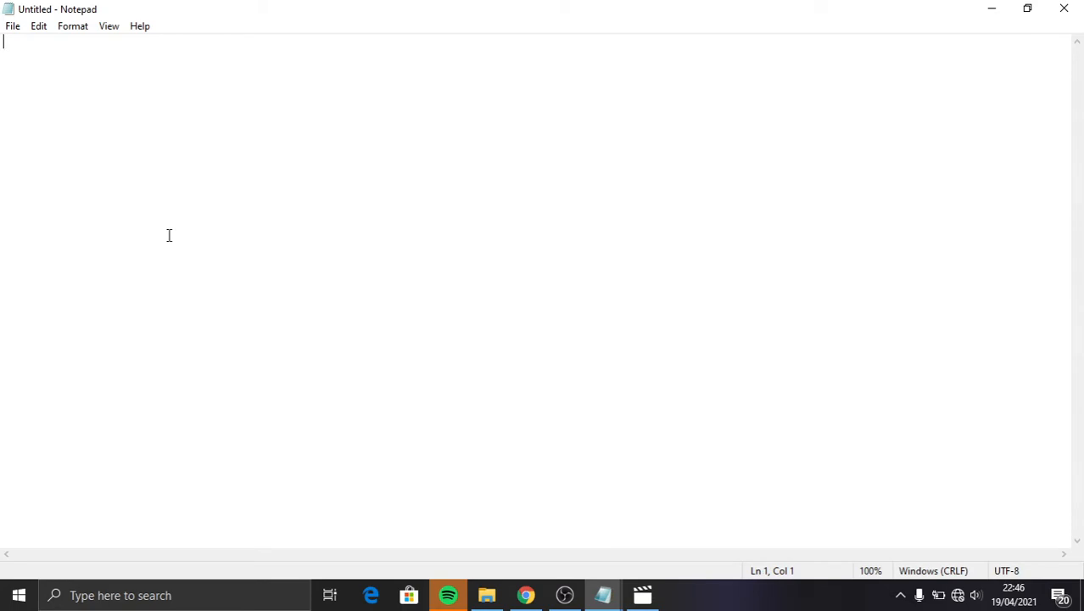
{"action": "key", "text": "ctrl+v"}
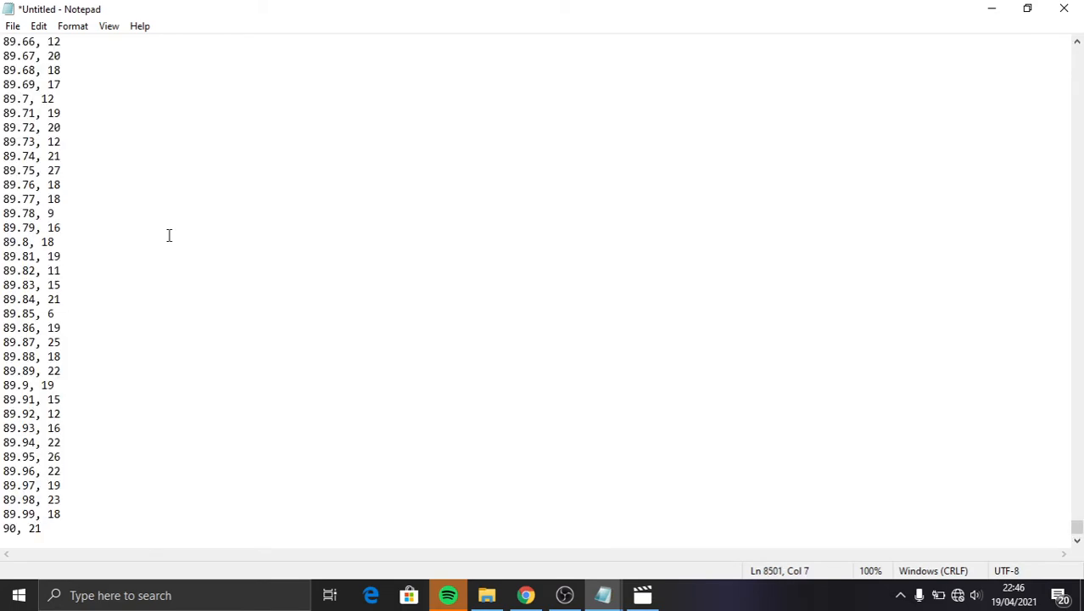
Step: Save the new document as "data xrd starkeyite" in the tugas folder as a text document
{"action": "left_click", "coordinate": [13, 26]}
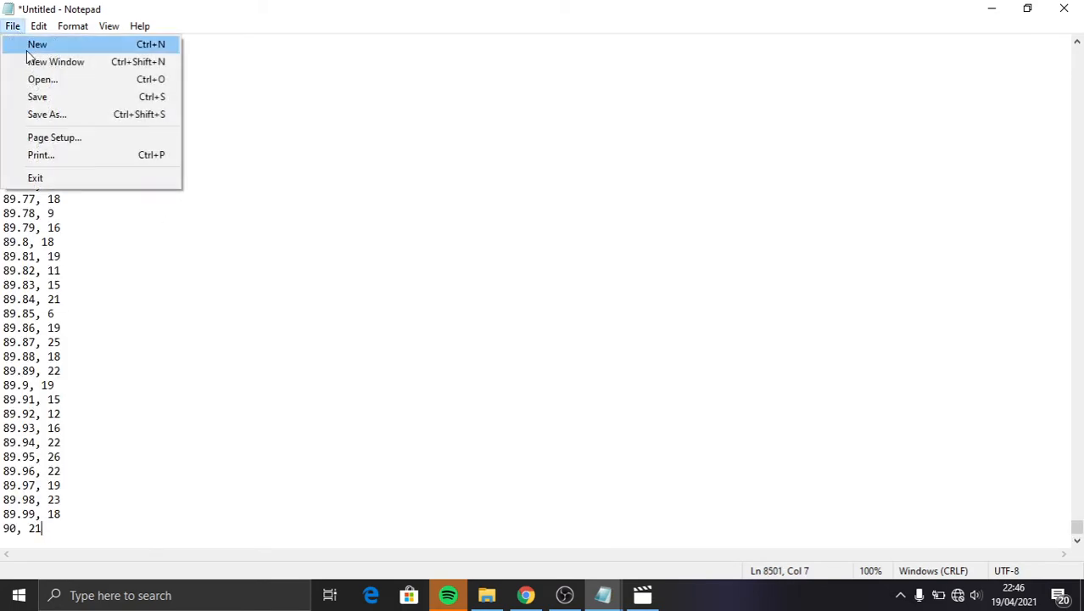
{"action": "left_click", "coordinate": [46, 97]}
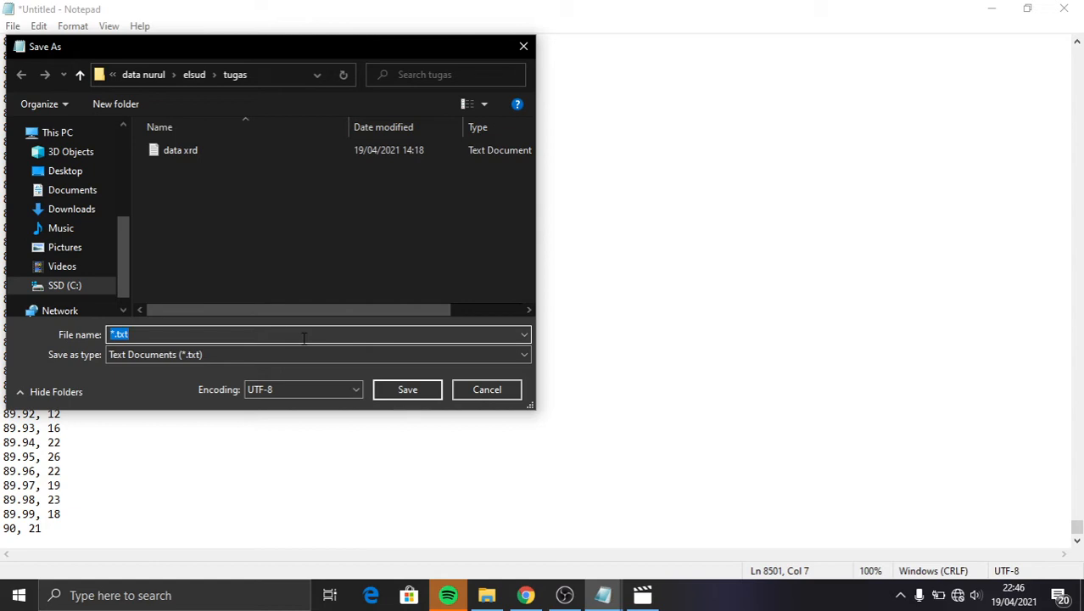
{"action": "type", "text": "data "}
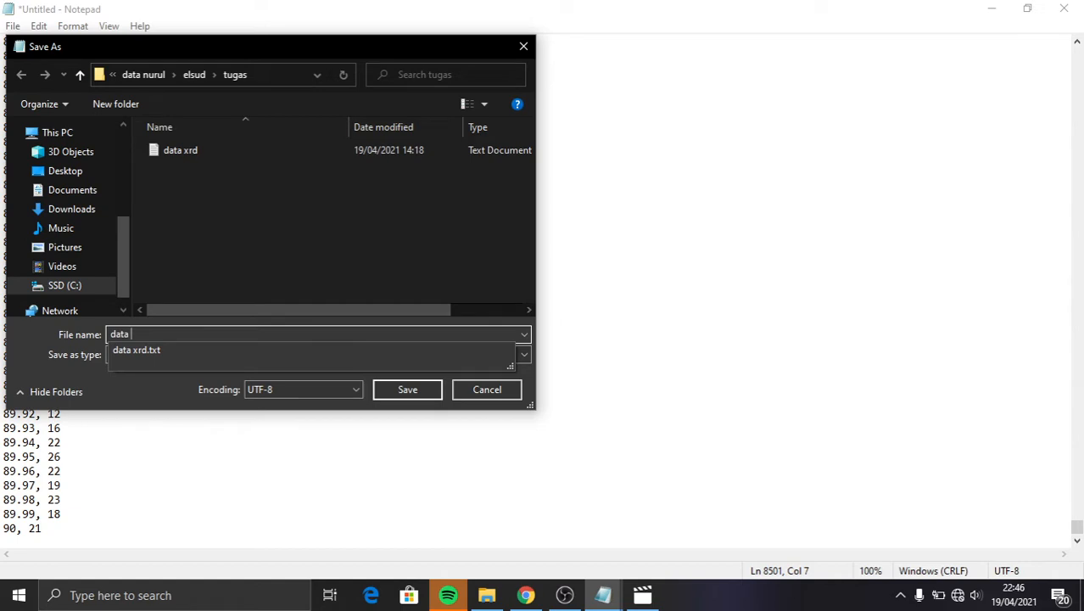
{"action": "type", "text": "xrd"}
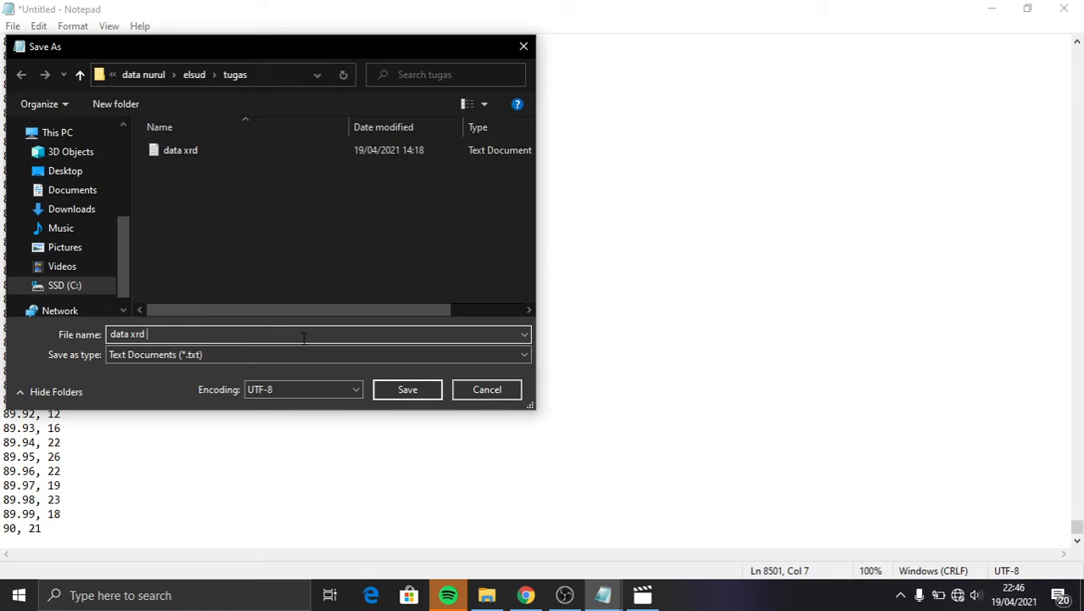
{"action": "type", "text": "starkeyite"}
{"action": "left_click", "coordinate": [420, 388]}
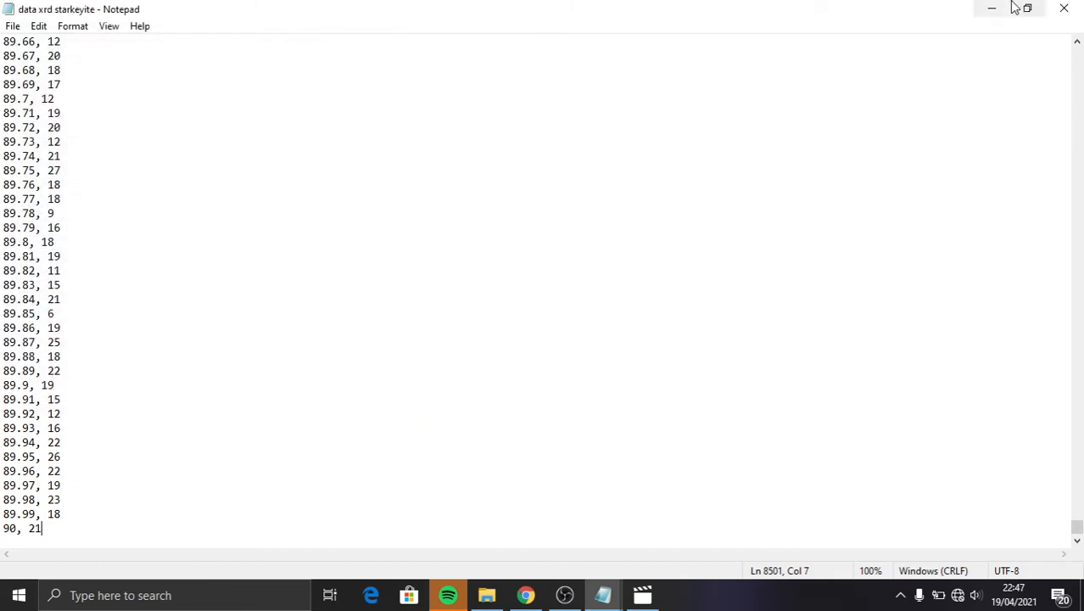
Step: Minimize the open windows and launch Microsoft Excel from the desktop in a maximized window
{"action": "left_click", "coordinate": [996, 8]}
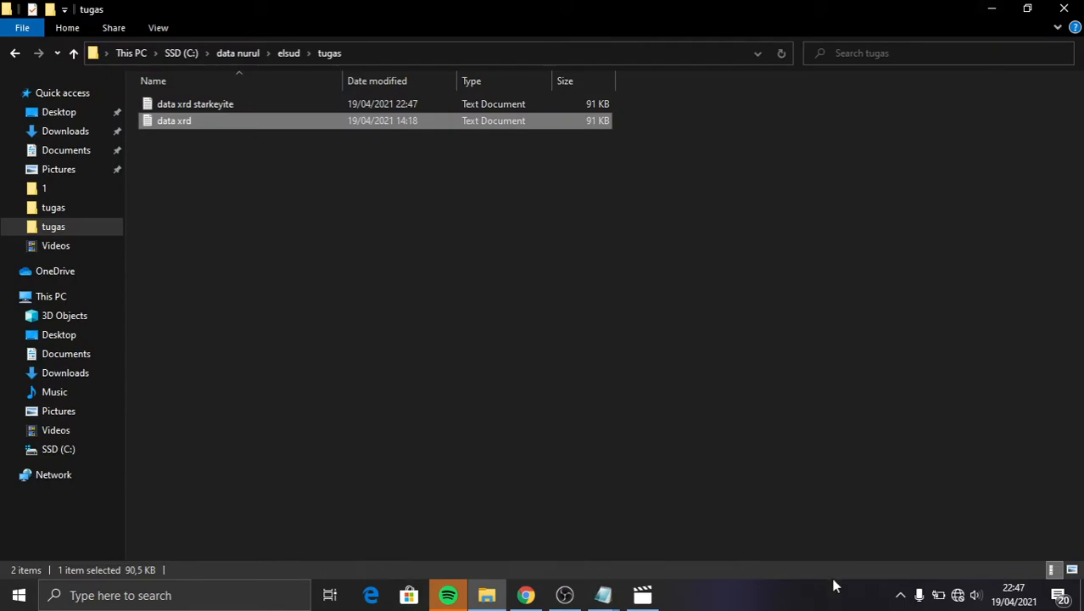
{"action": "left_click", "coordinate": [993, 8]}
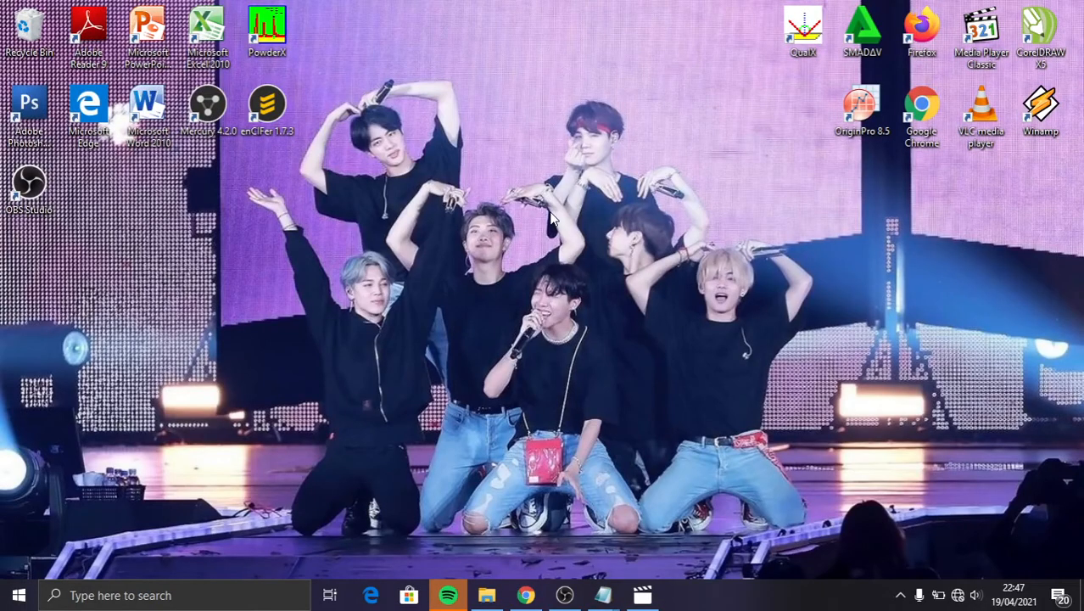
{"action": "double_click", "coordinate": [212, 33]}
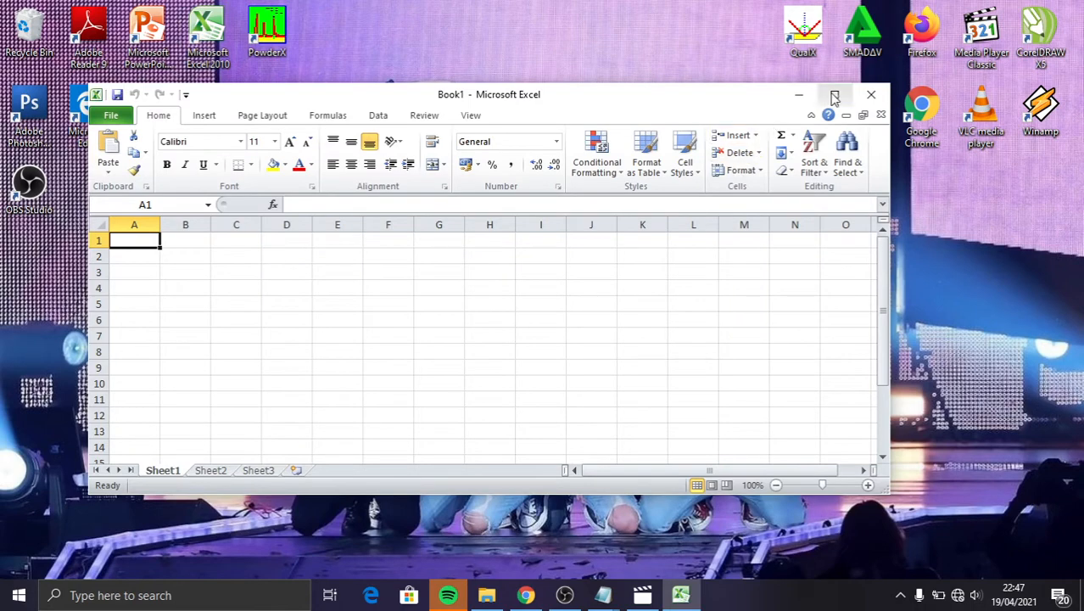
{"action": "left_click", "coordinate": [834, 94]}
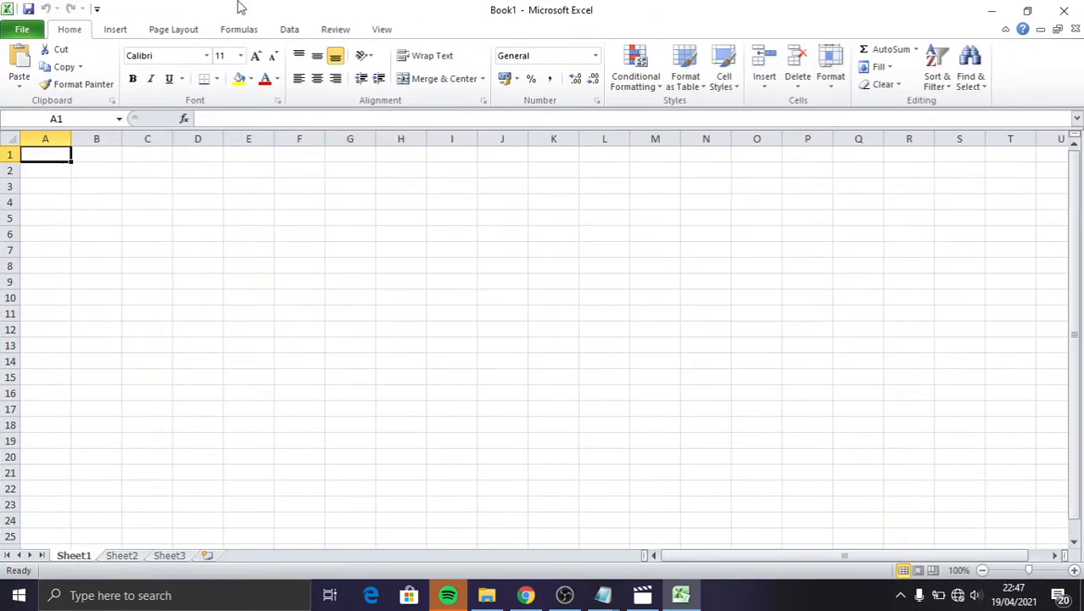
Step: Open the data xrd starkeyite text file from the tugas folder, showing all file types
{"action": "left_click", "coordinate": [22, 29]}
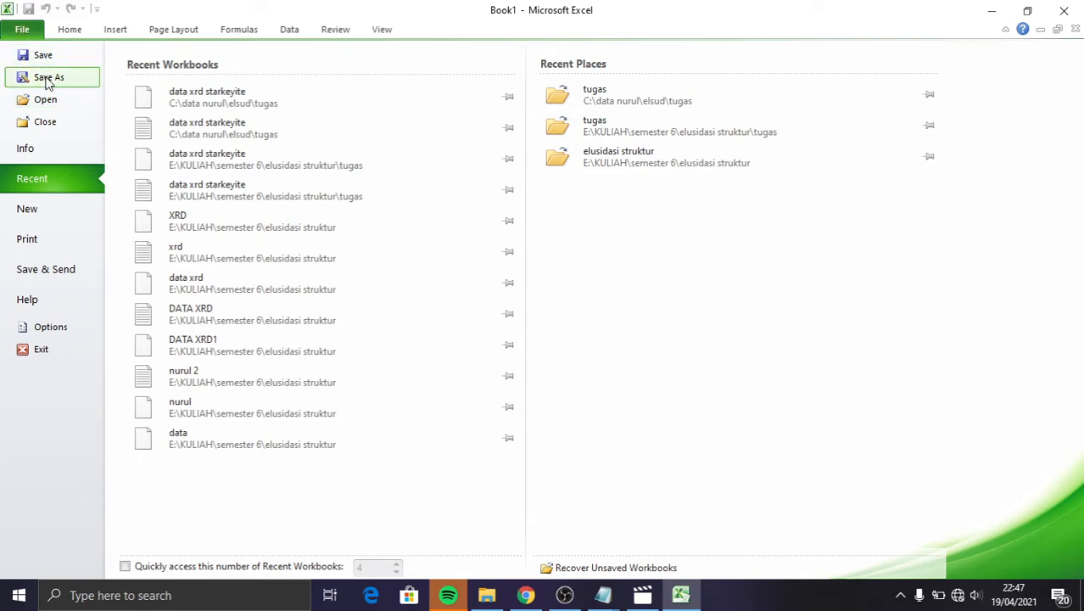
{"action": "key", "text": "Escape"}
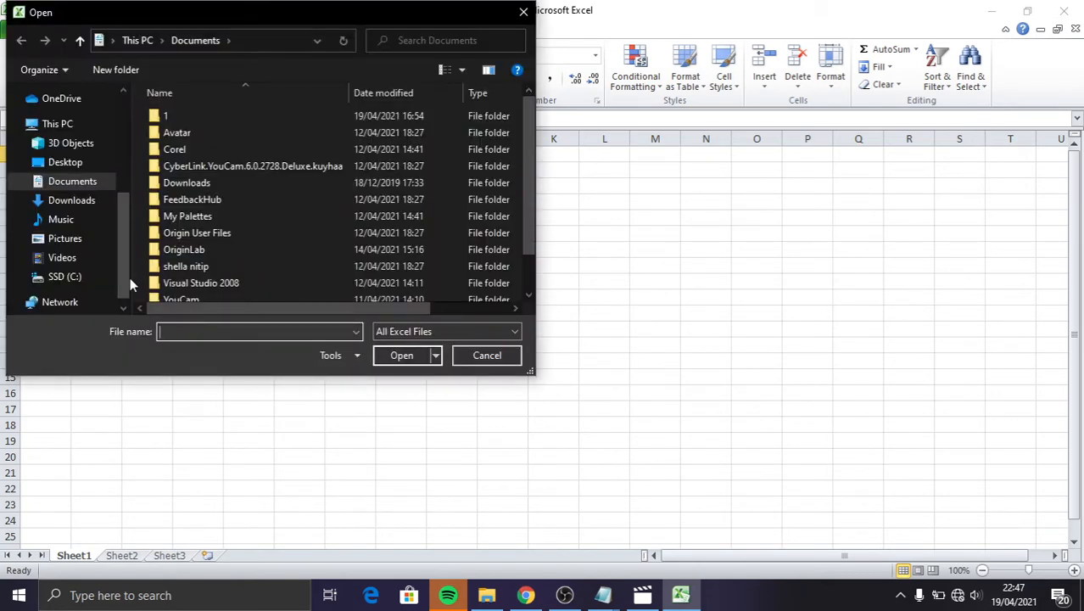
{"action": "left_click", "coordinate": [125, 135]}
{"action": "left_click", "coordinate": [81, 239]}
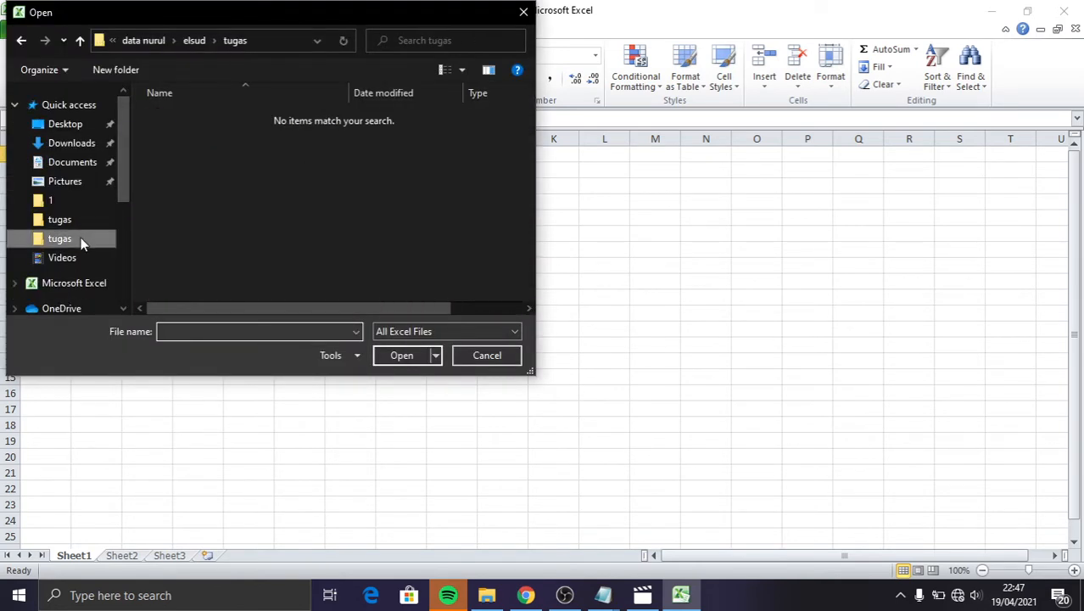
{"action": "left_click", "coordinate": [457, 331]}
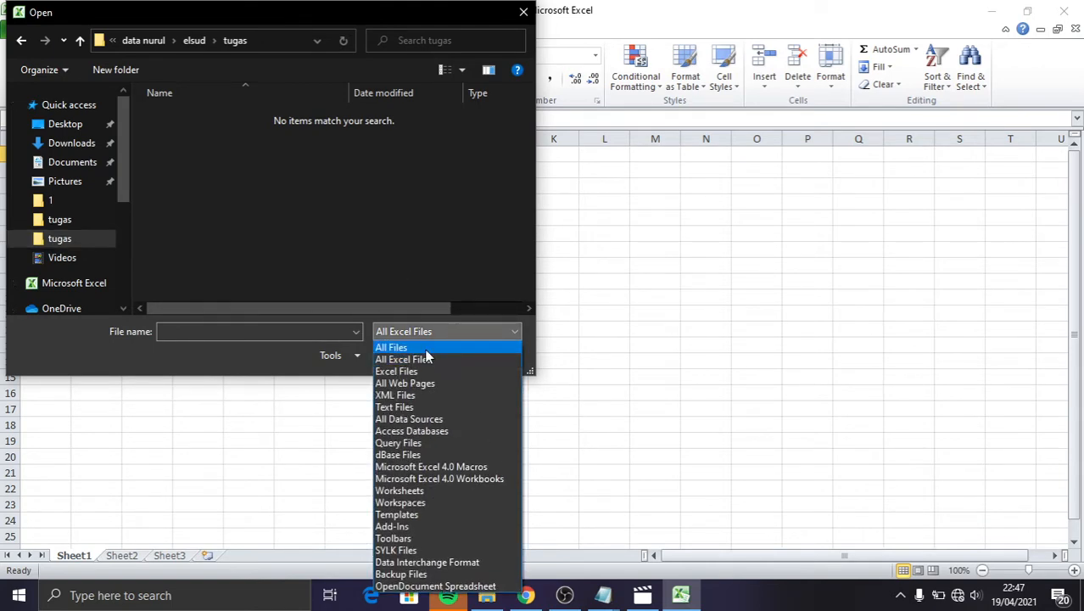
{"action": "left_click", "coordinate": [426, 349]}
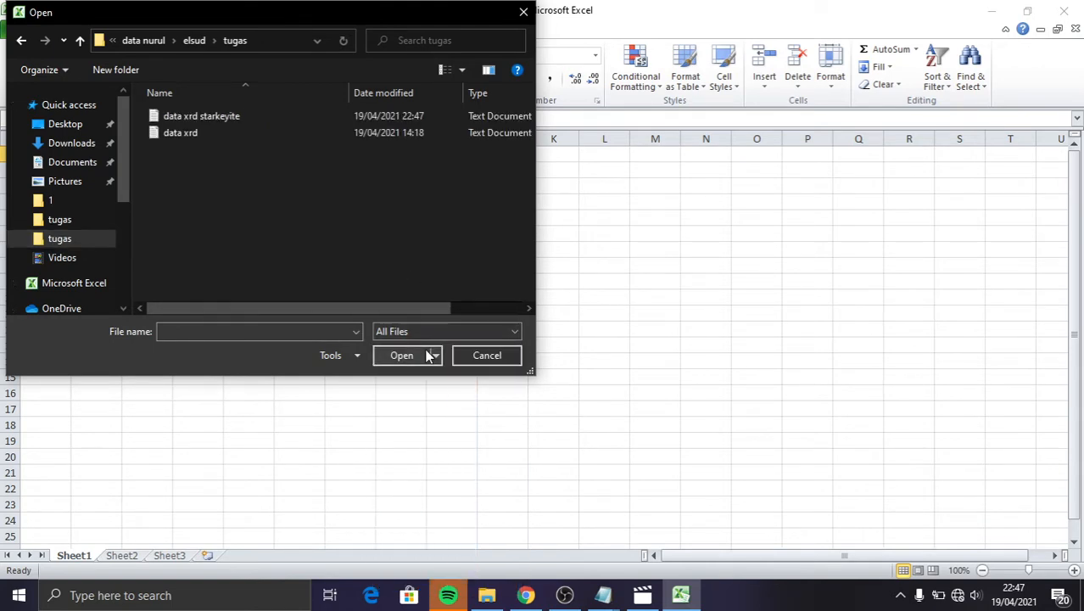
{"action": "left_click", "coordinate": [324, 120]}
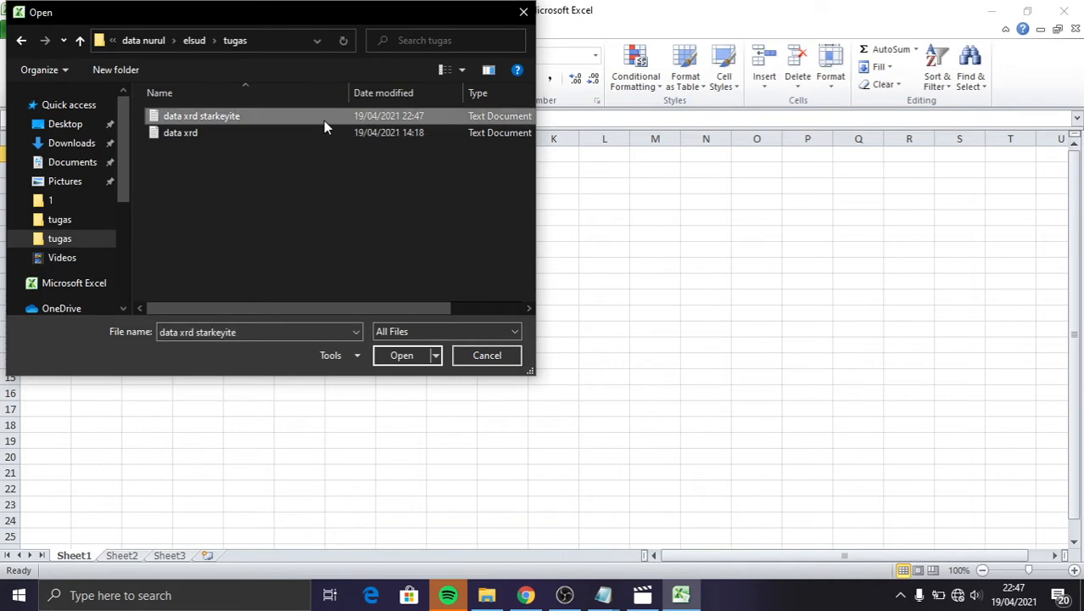
{"action": "left_click", "coordinate": [405, 355]}
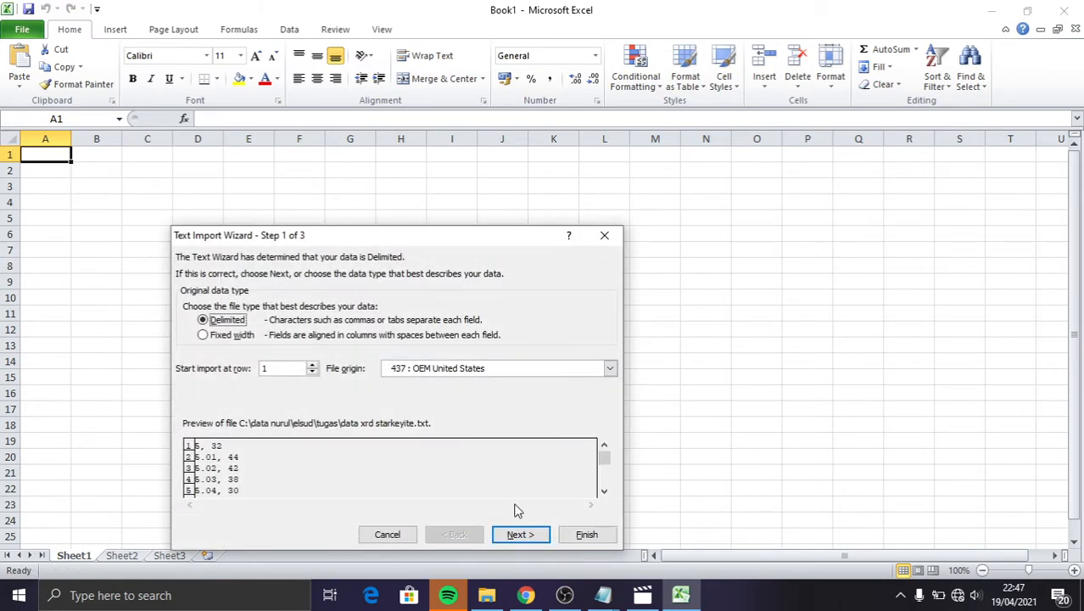
Step: Import the text as delimited data, adding comma as a delimiter and keeping the General column format
{"action": "left_click", "coordinate": [527, 536]}
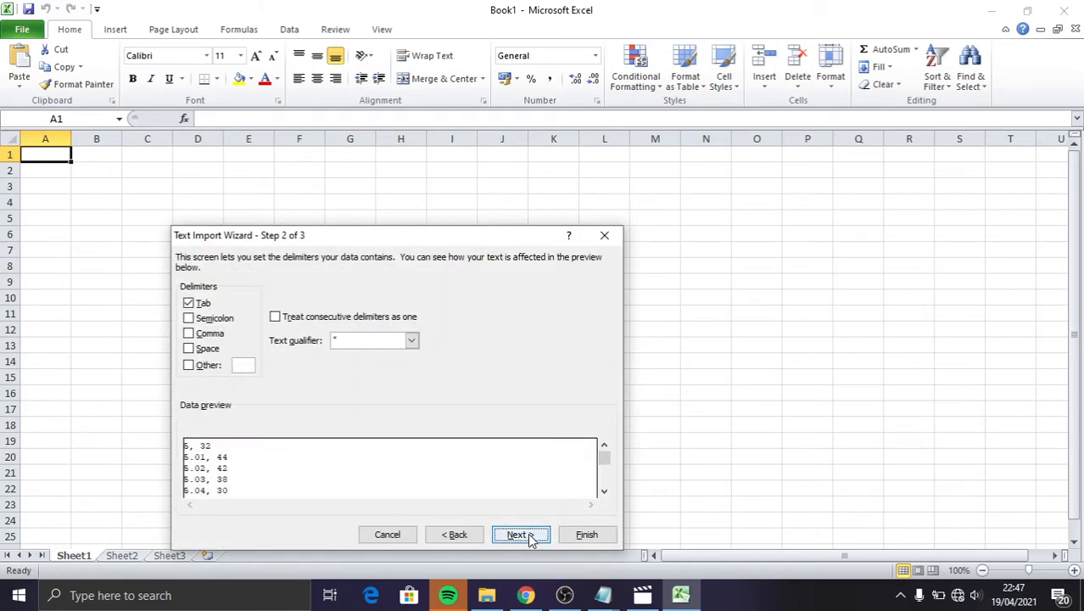
{"action": "left_click", "coordinate": [201, 334]}
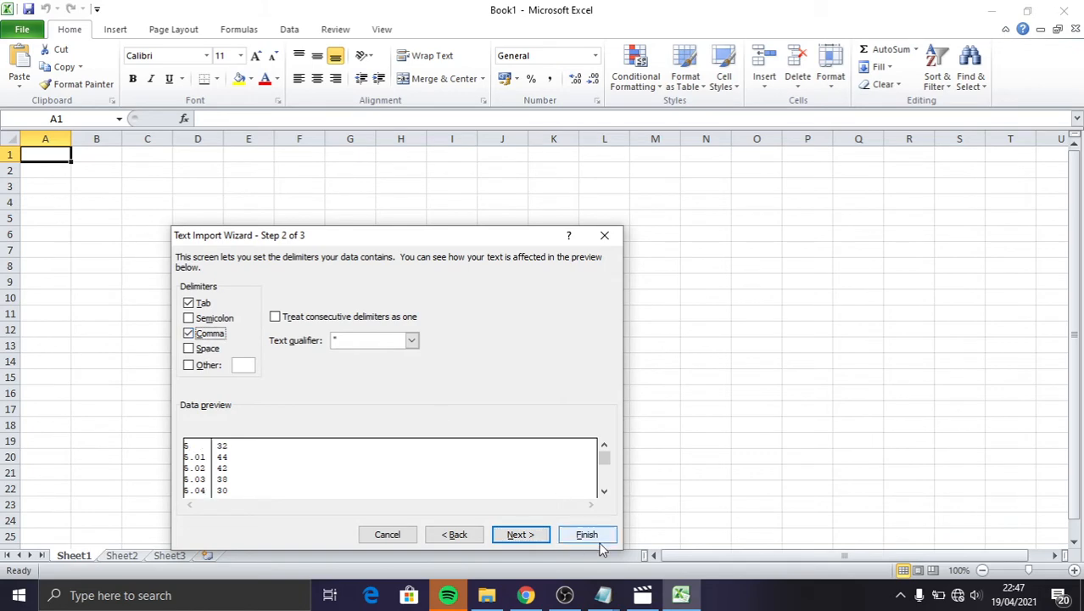
{"action": "left_click", "coordinate": [522, 536]}
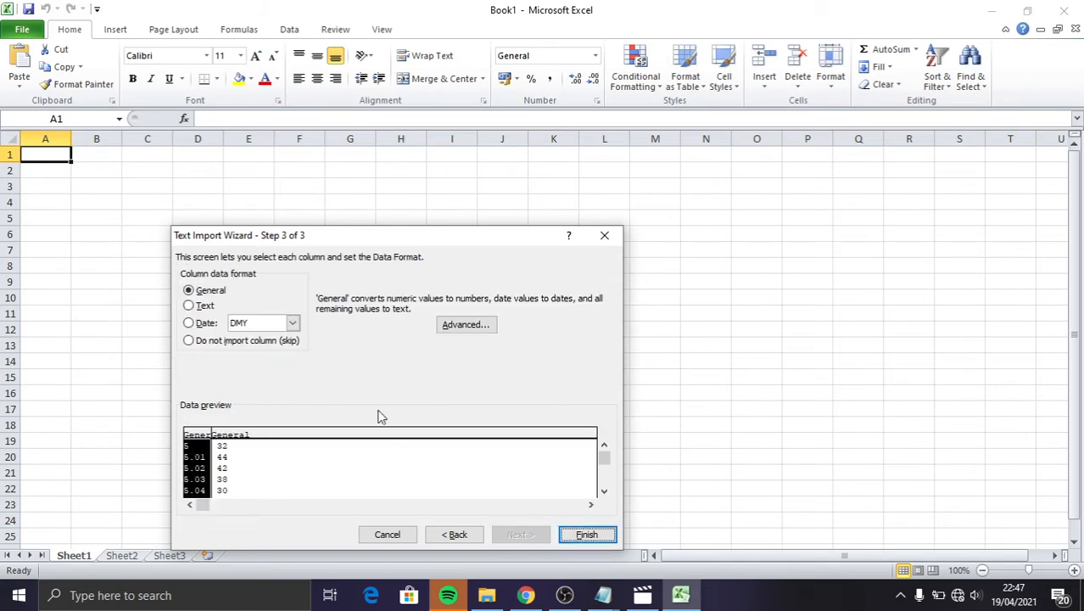
{"action": "left_click", "coordinate": [603, 532]}
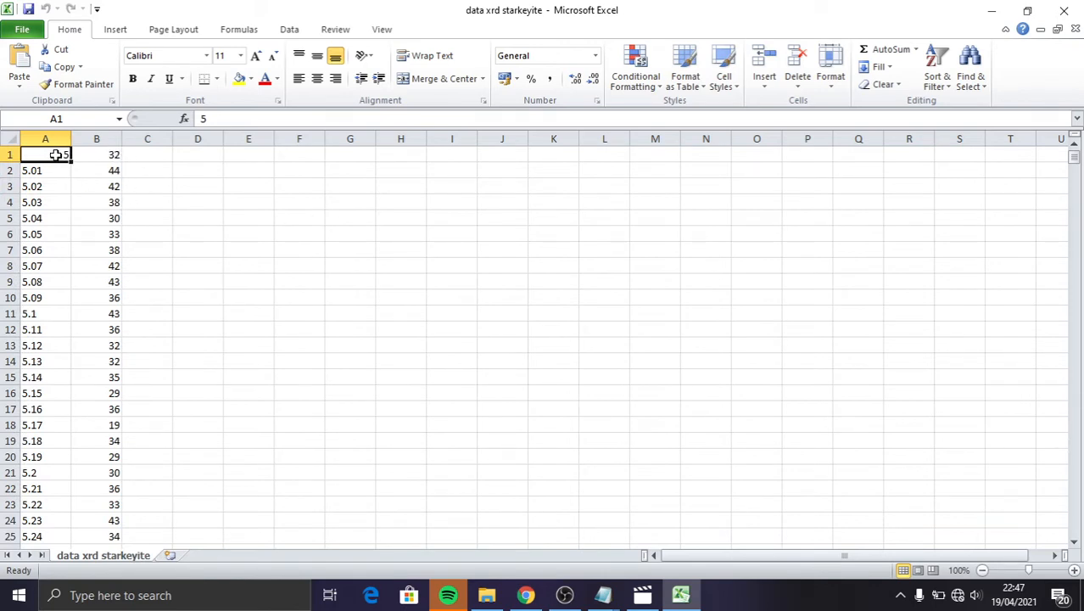
Step: Move the entire two-column data block from columns A and B so that it starts in cell C3
{"action": "left_click_drag", "start_coordinate": [55, 154], "coordinate": [94, 156]}
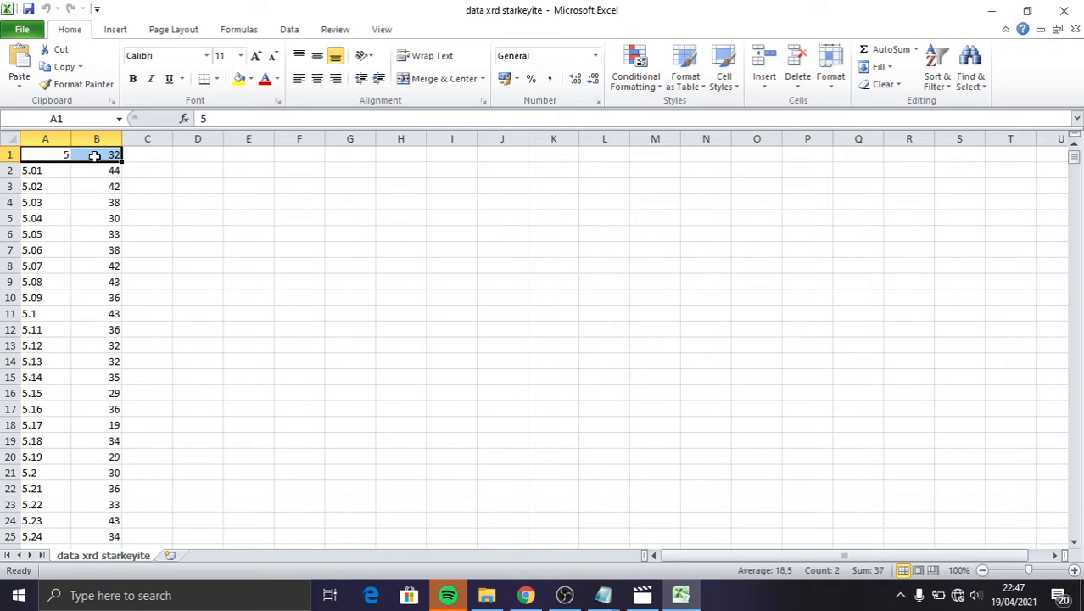
{"action": "key", "text": "ctrl+shift+Down"}
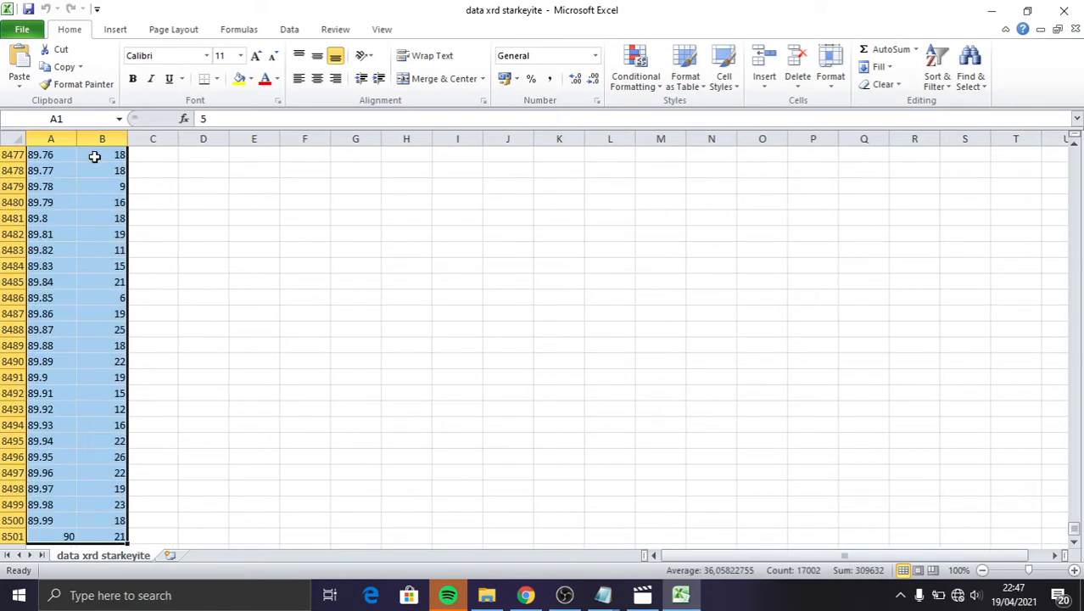
{"action": "right_click", "coordinate": [94, 156]}
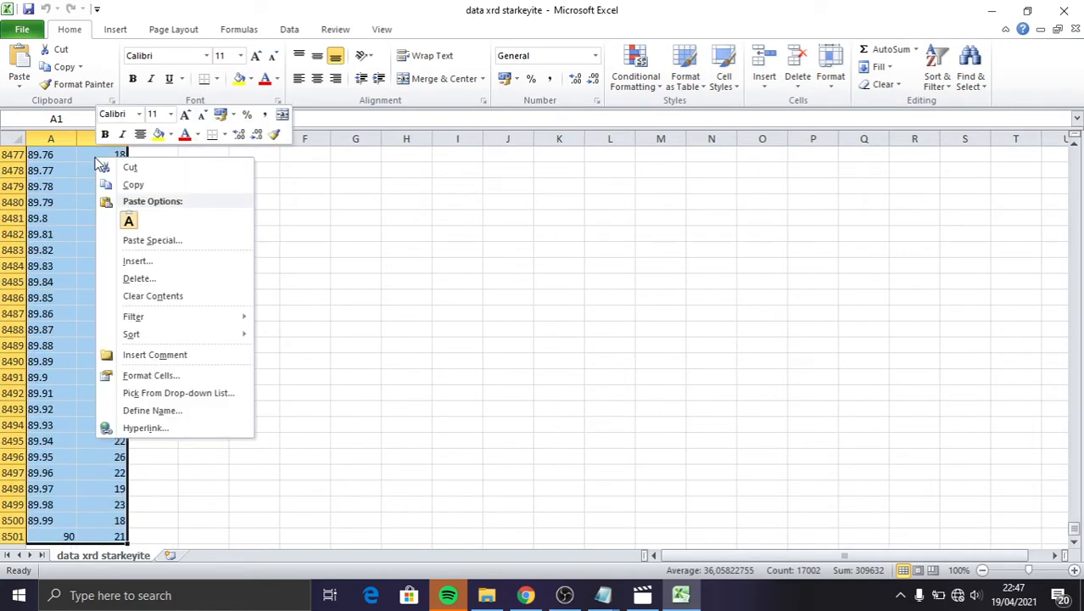
{"action": "left_click", "coordinate": [106, 166]}
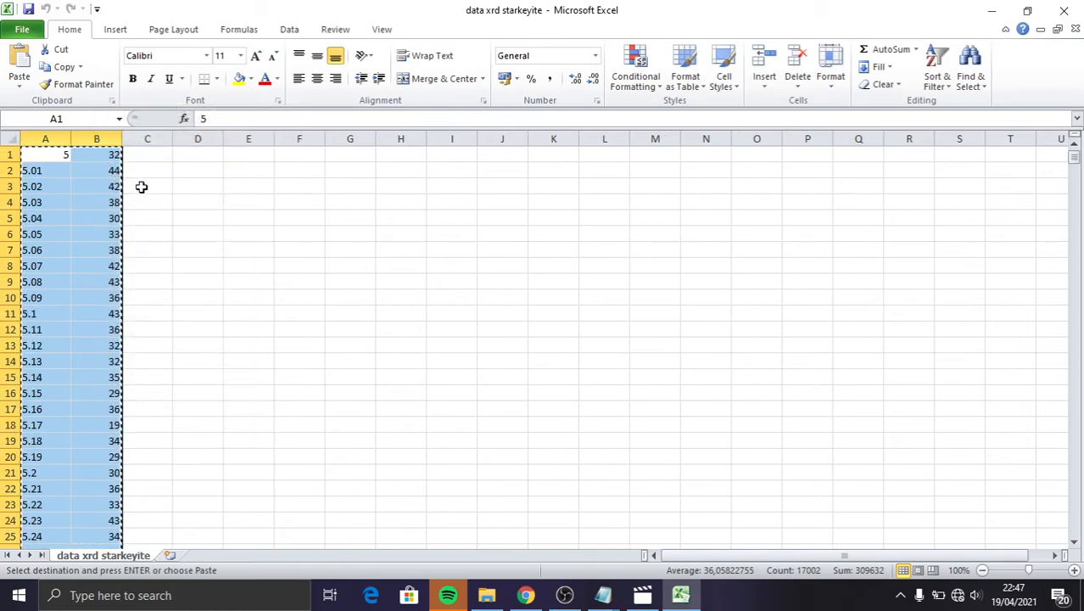
{"action": "left_click", "coordinate": [145, 188]}
{"action": "key", "text": "ctrl+v"}
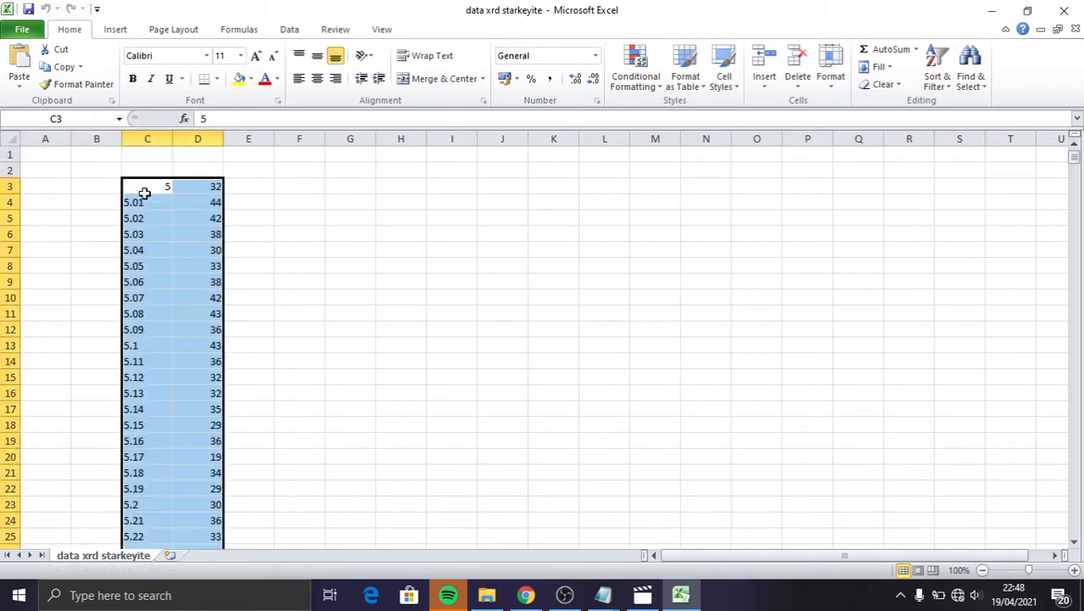
Step: Move the data block back to columns A and B, starting in cell A3 with two empty rows above
{"action": "right_click", "coordinate": [146, 194]}
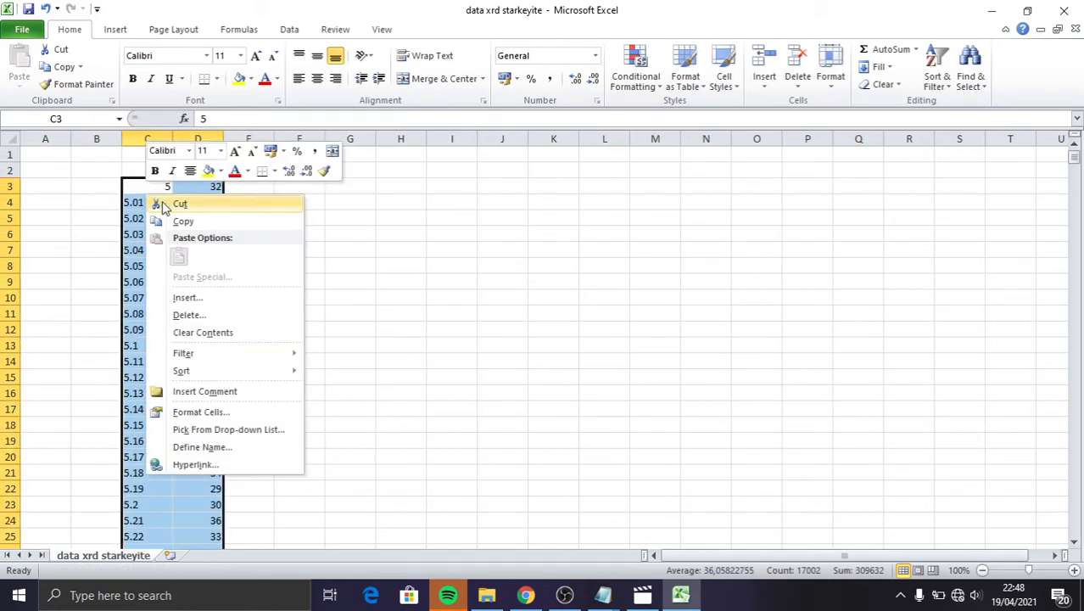
{"action": "left_click", "coordinate": [158, 204]}
{"action": "left_click", "coordinate": [37, 186]}
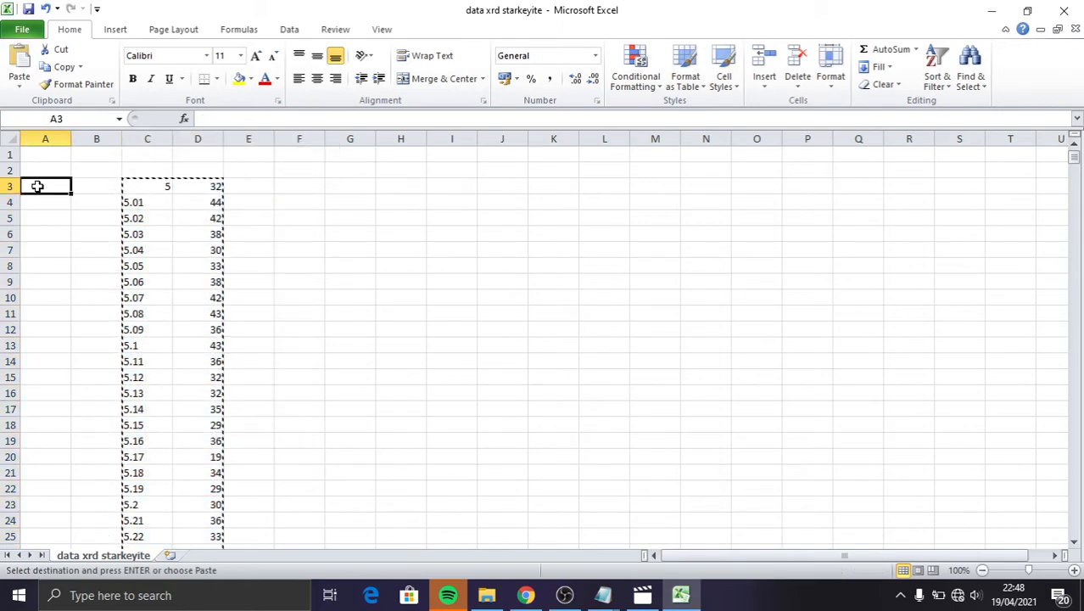
{"action": "key", "text": "ctrl+v"}
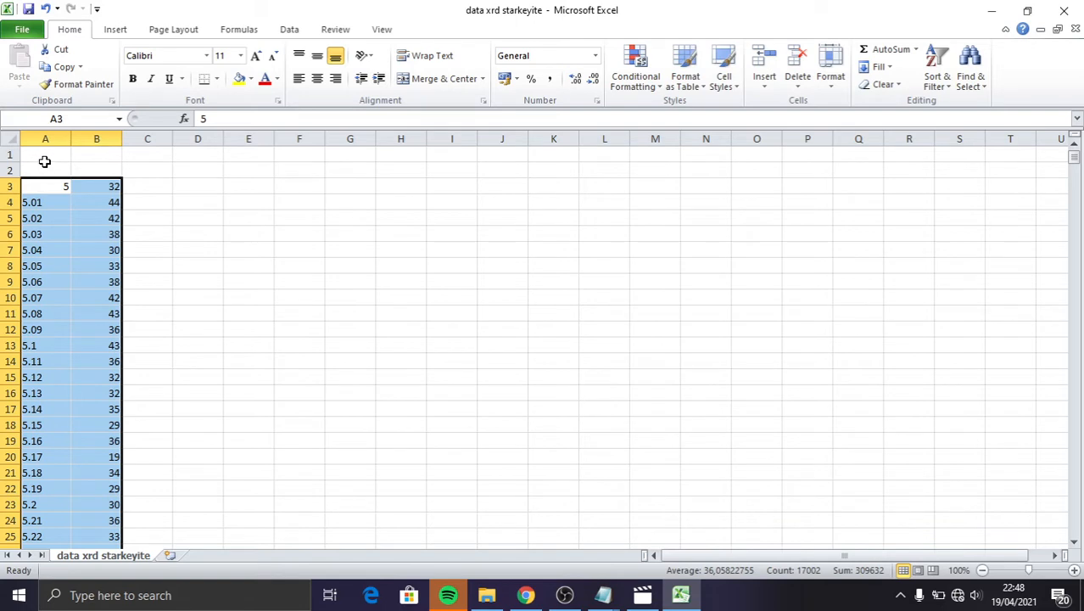
Step: Enter the header text "starkeyite" in cell A1 and the number of data points, 8501, in cell A2
{"action": "left_click", "coordinate": [45, 160]}
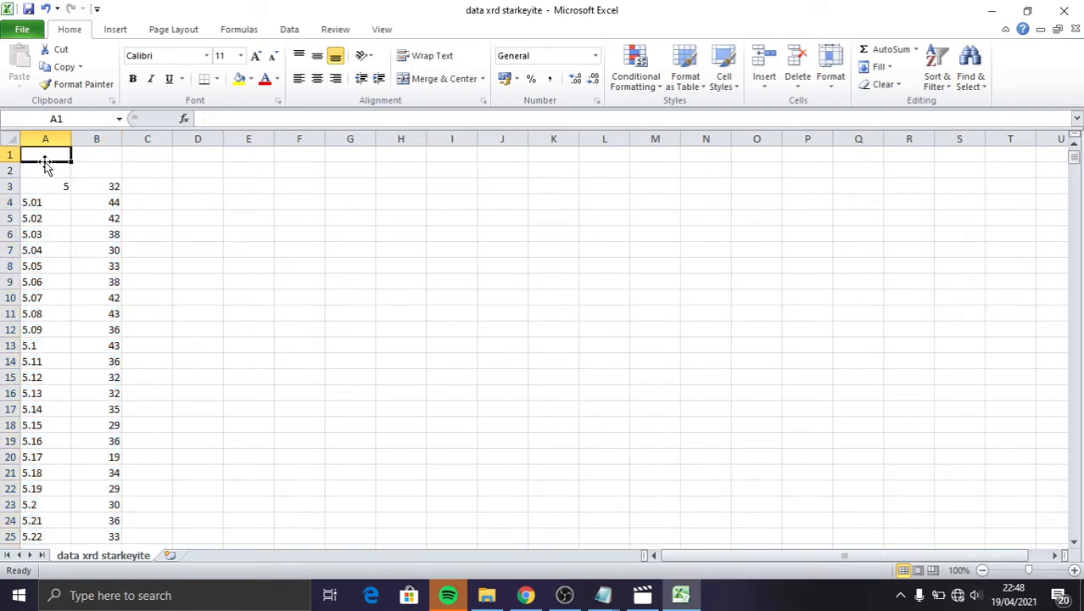
{"action": "type", "text": "starke"}
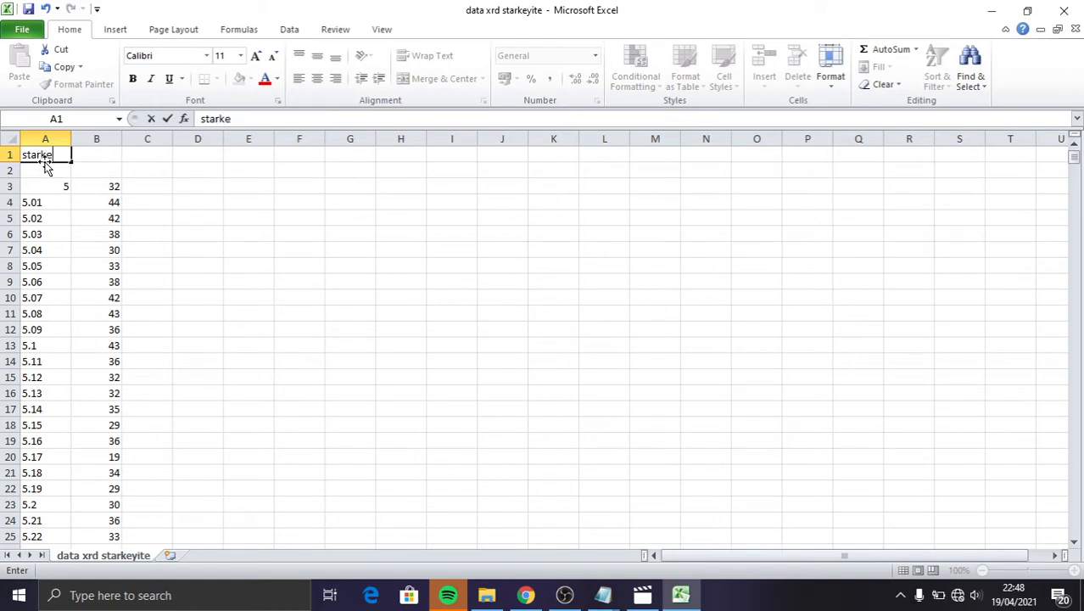
{"action": "type", "text": "yite"}
{"action": "key", "text": "Return"}
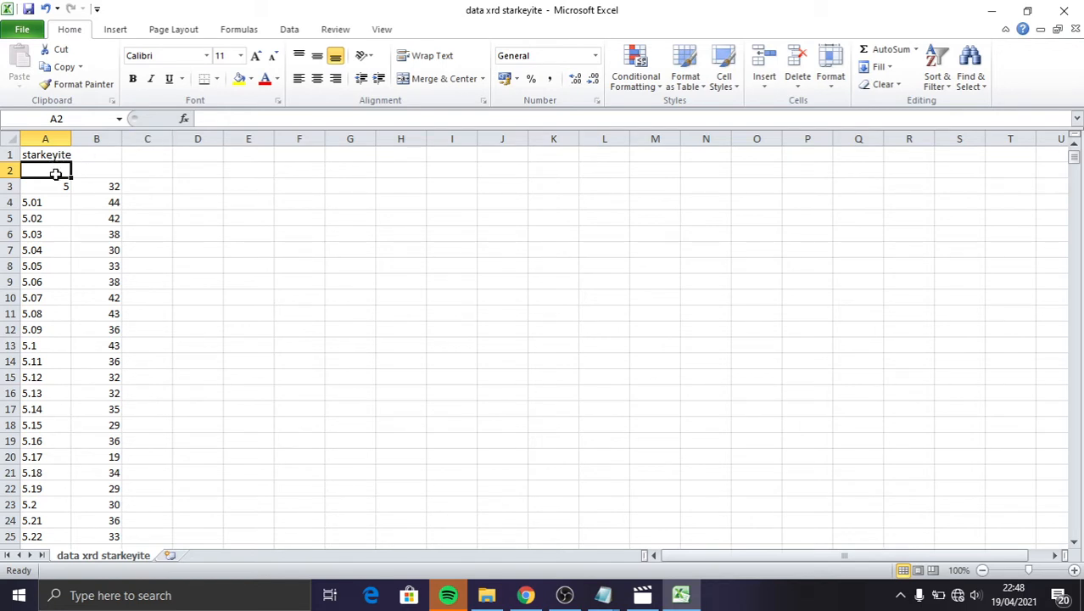
{"action": "type", "text": "8501"}
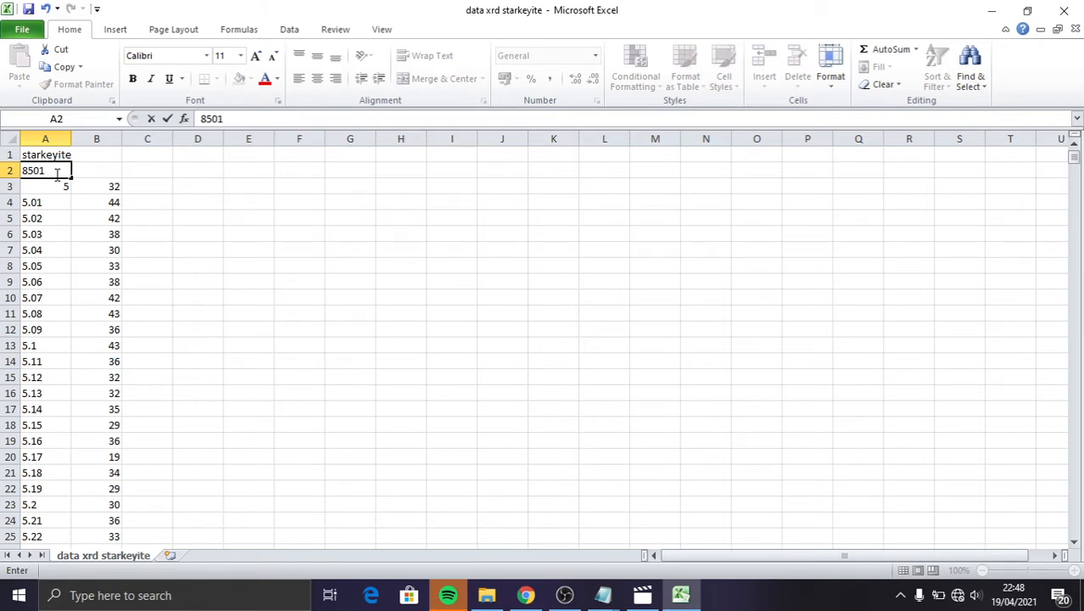
{"action": "left_click", "coordinate": [108, 159]}
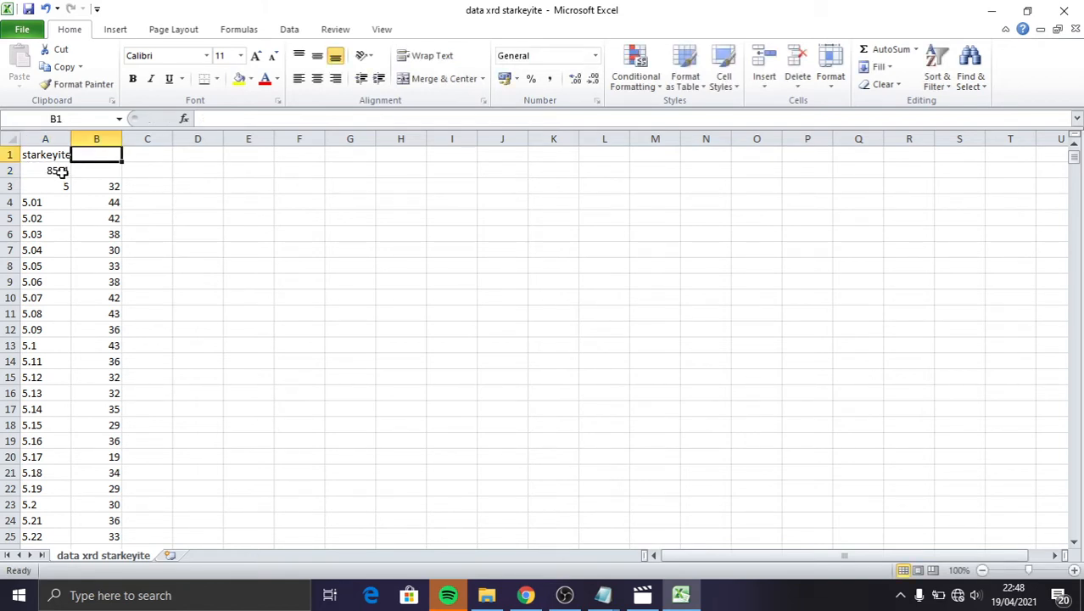
Step: Save the sheet in the tugas folder as "data xrd starkeyite.dat" with the Text (MS-DOS) type, keeping that format
{"action": "left_click", "coordinate": [22, 30]}
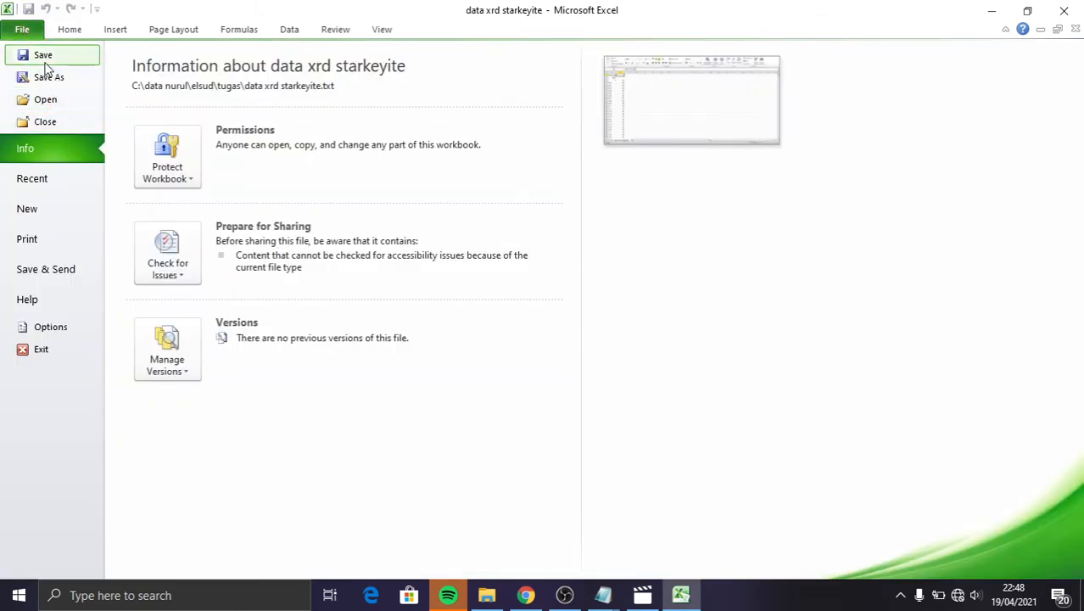
{"action": "left_click", "coordinate": [43, 58]}
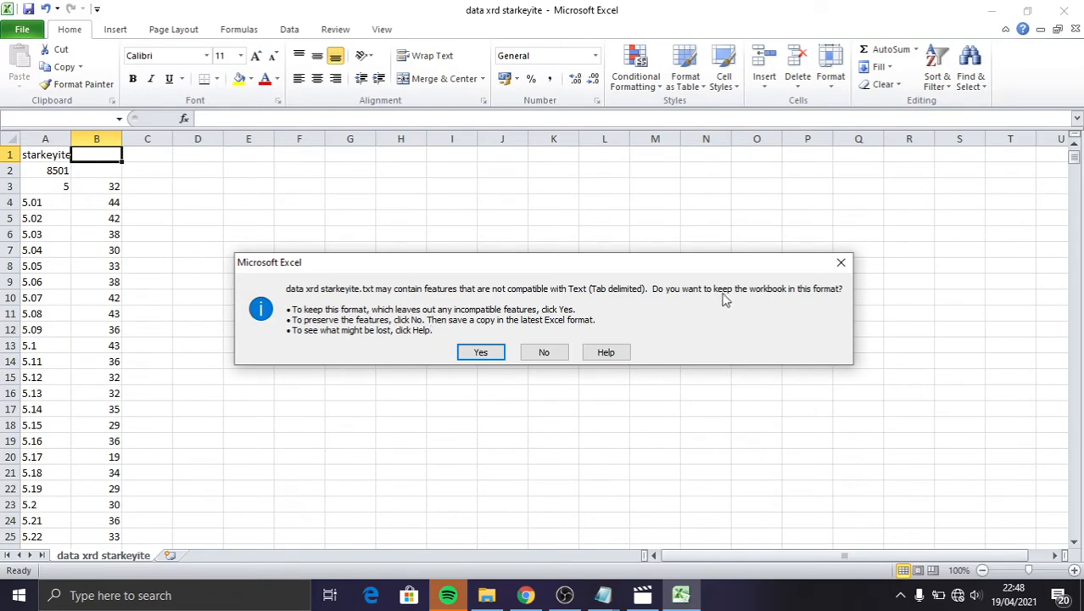
{"action": "left_click", "coordinate": [837, 263]}
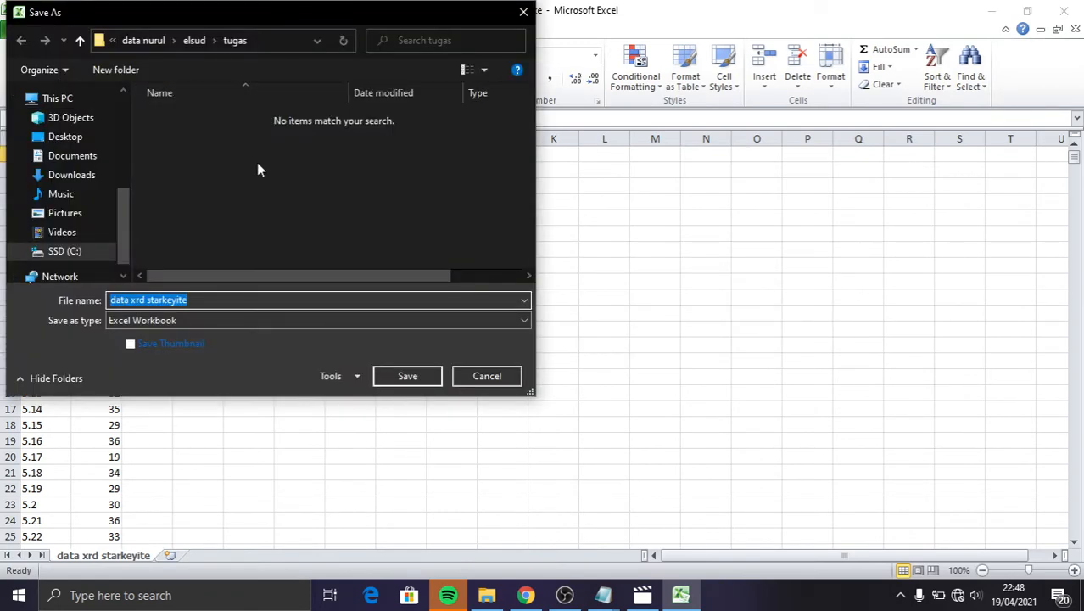
{"action": "left_click", "coordinate": [251, 321]}
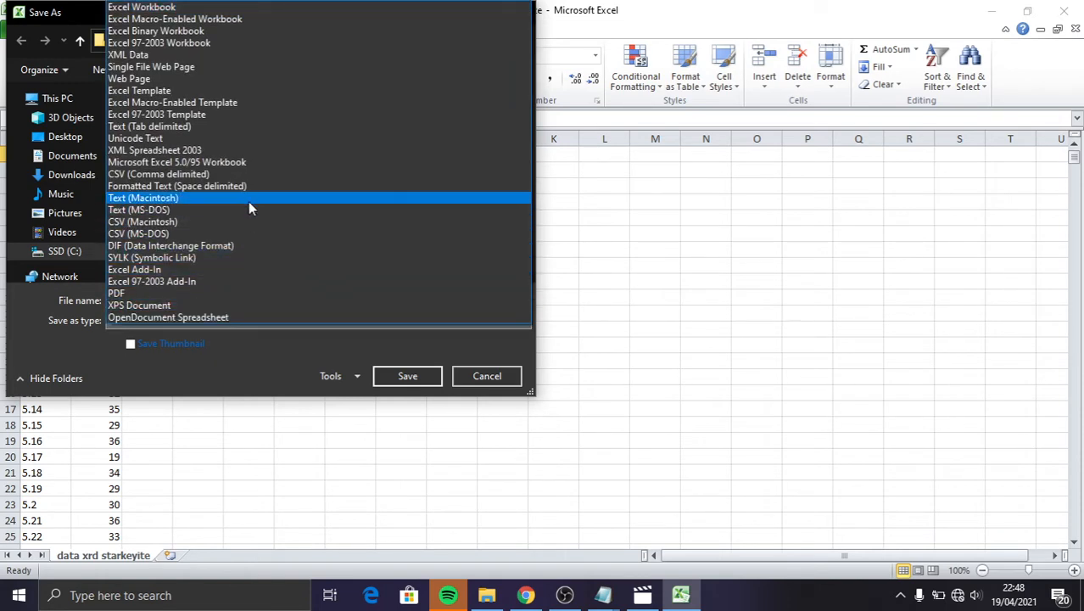
{"action": "left_click", "coordinate": [205, 210]}
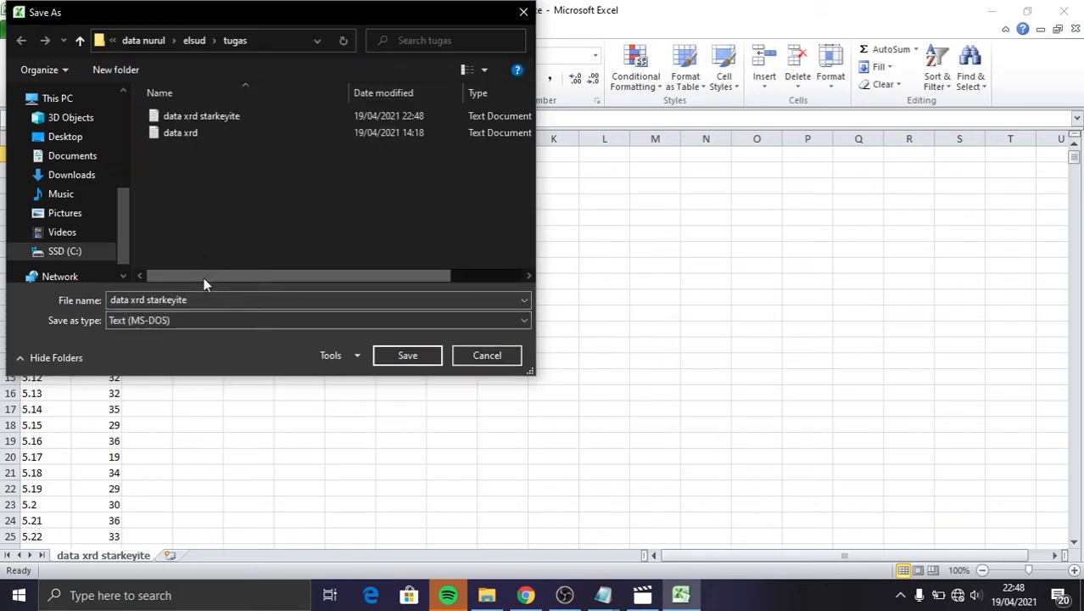
{"action": "left_click", "coordinate": [210, 300]}
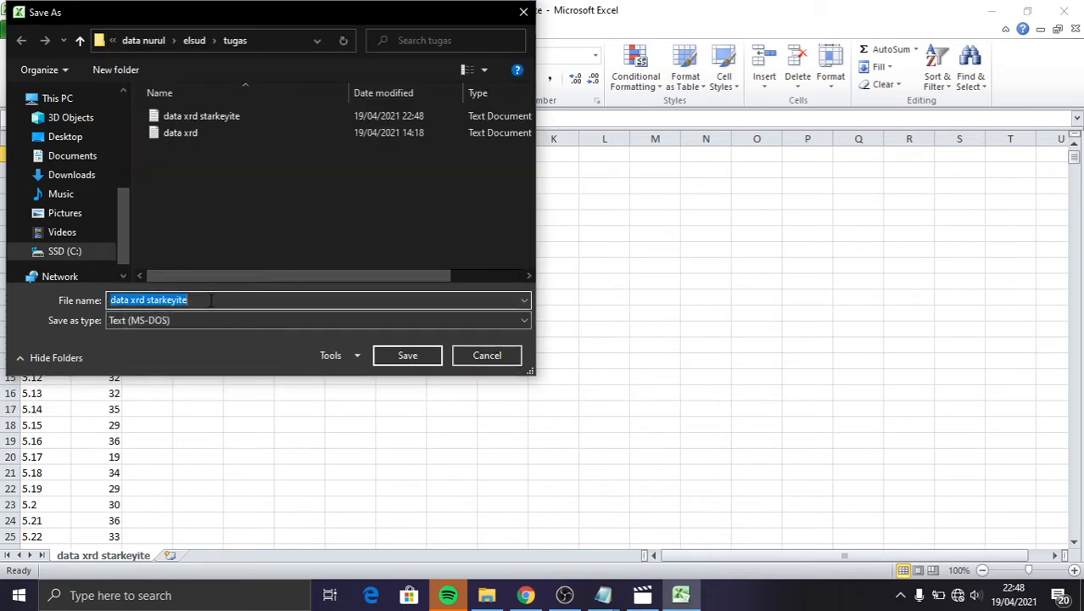
{"action": "left_click", "coordinate": [210, 300]}
{"action": "type", "text": "."}
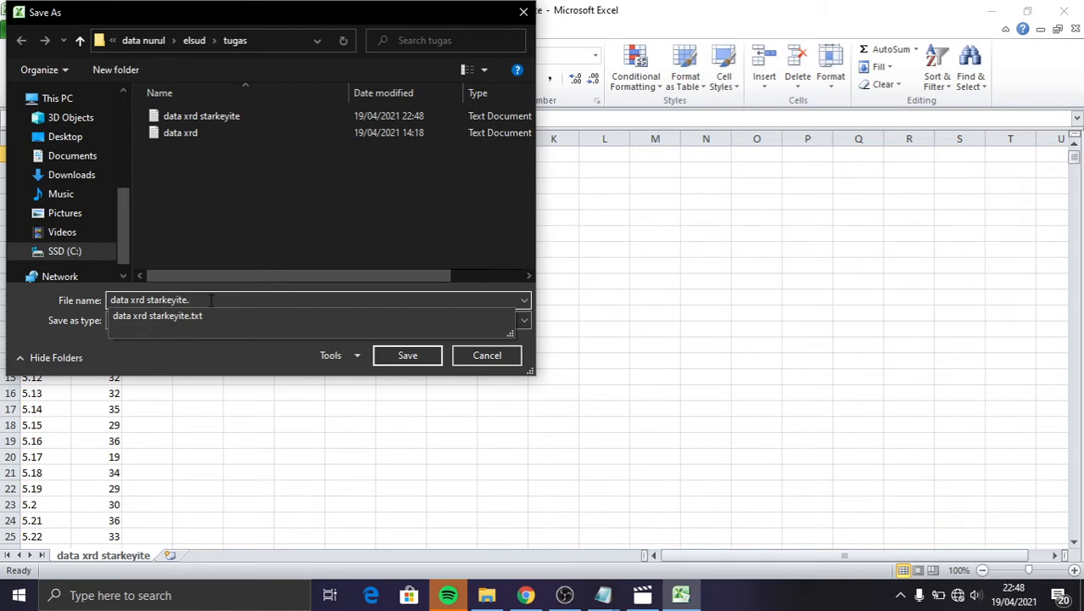
{"action": "type", "text": "dat"}
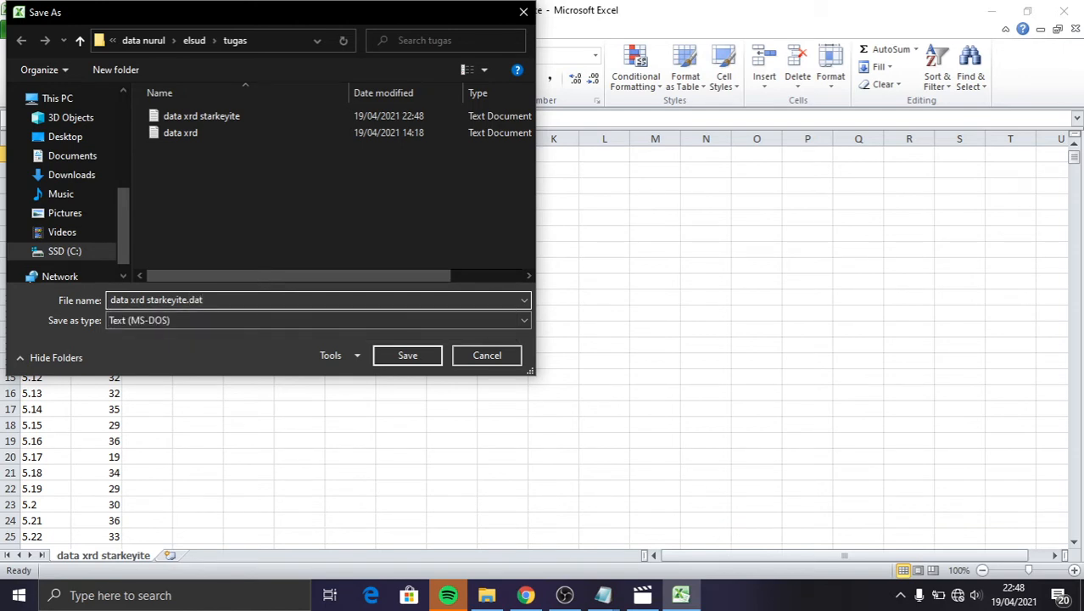
{"action": "left_click", "coordinate": [407, 355]}
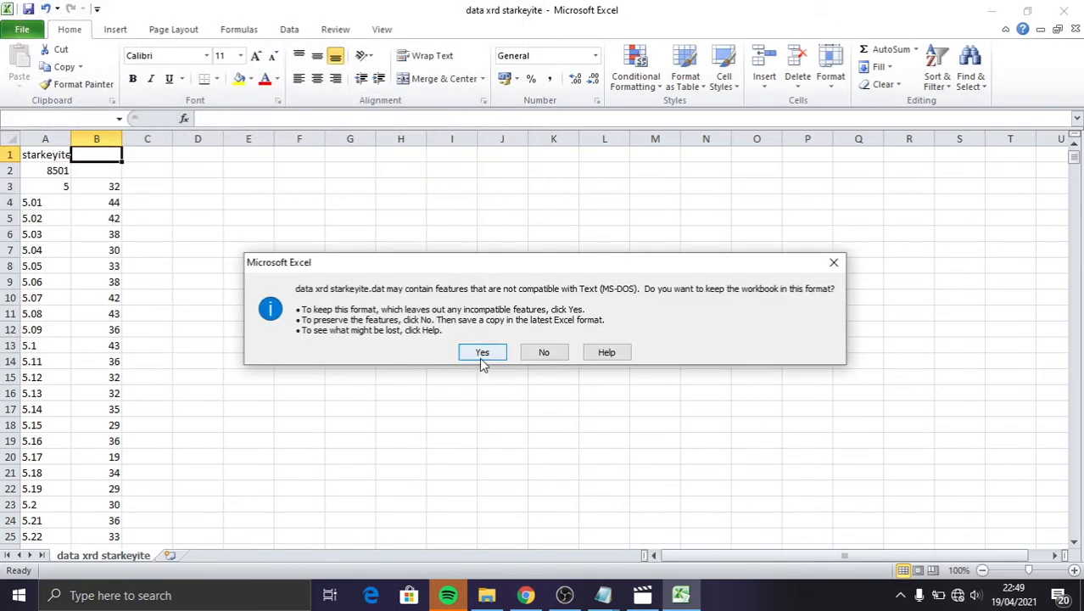
{"action": "left_click", "coordinate": [481, 353]}
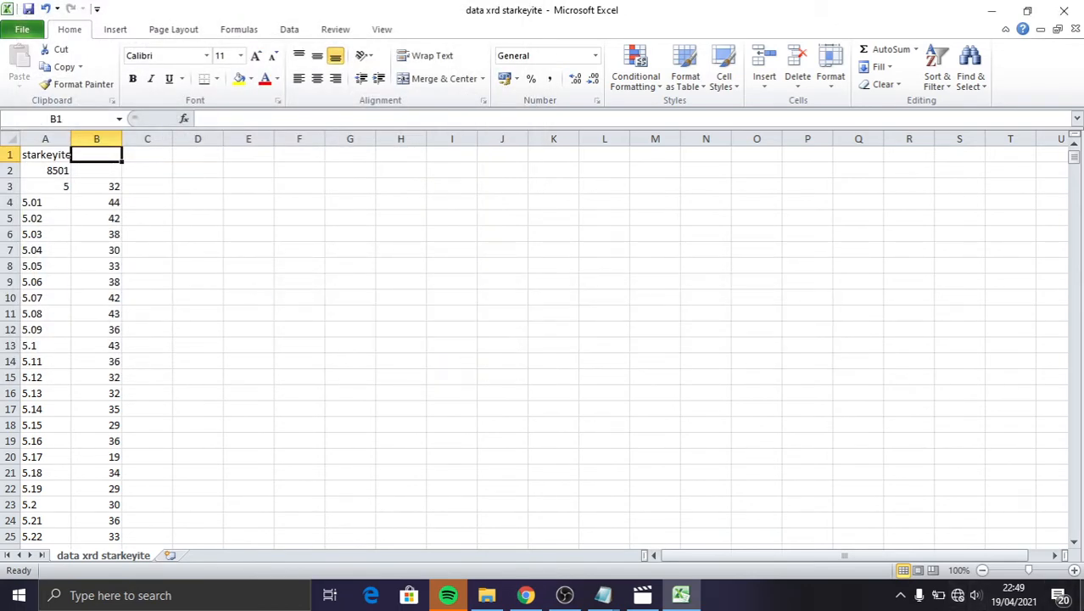
Step: Launch PowderX from the desktop and import data xrd starkeyite.dat as X-Y data, showing all file types
{"action": "left_click", "coordinate": [1081, 596]}
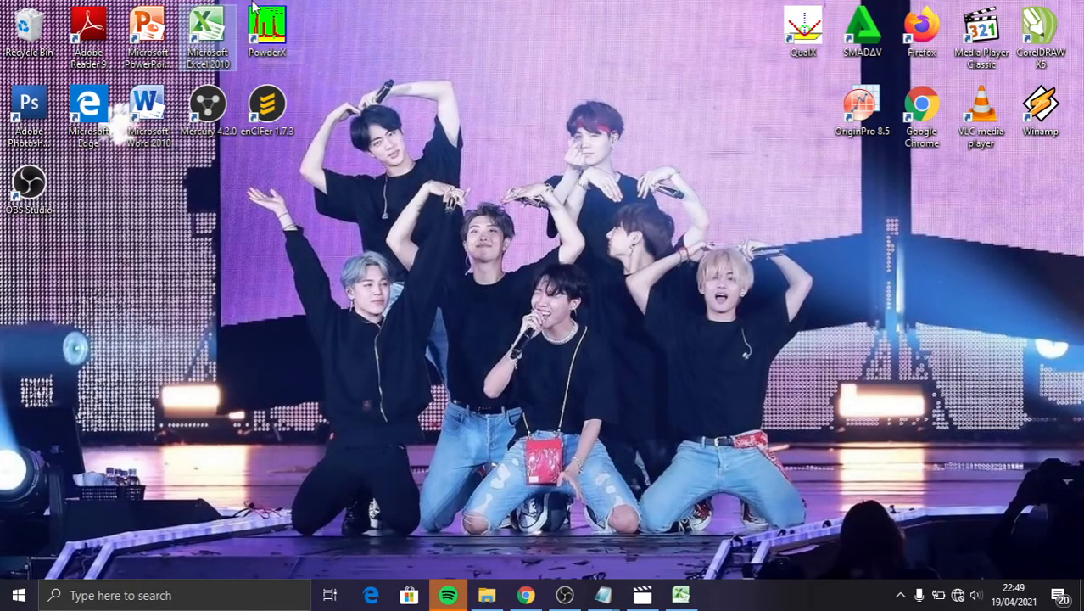
{"action": "left_click", "coordinate": [270, 27]}
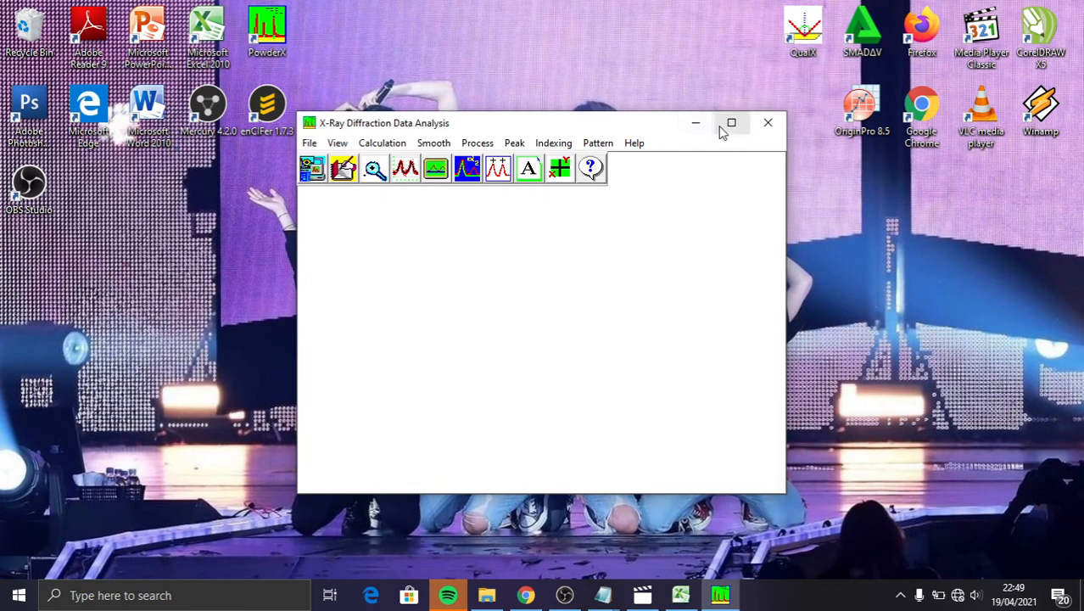
{"action": "left_click", "coordinate": [310, 144]}
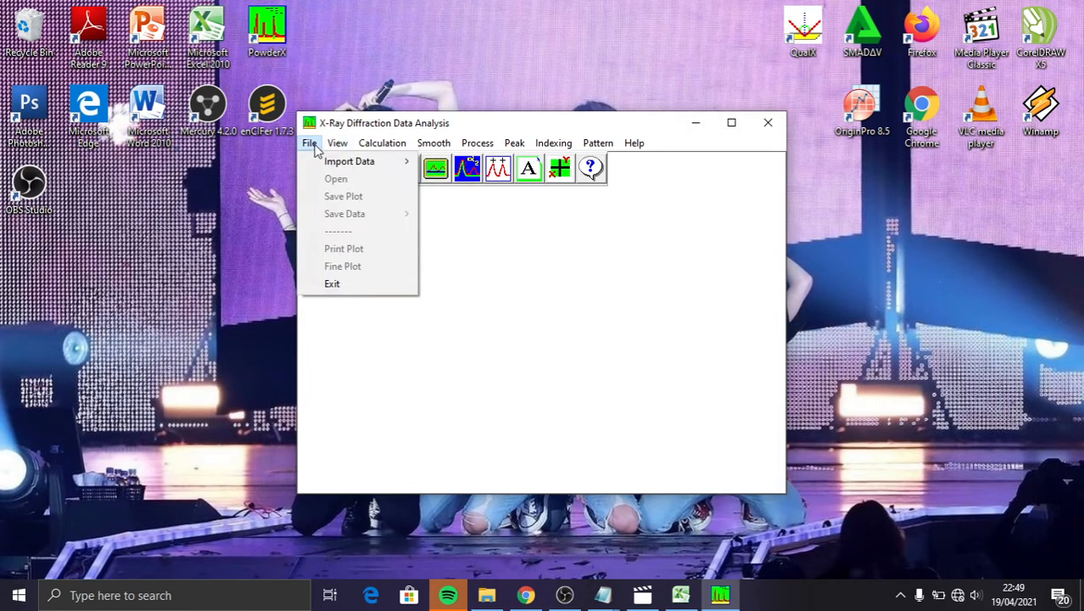
{"action": "mouse_move", "coordinate": [357, 160]}
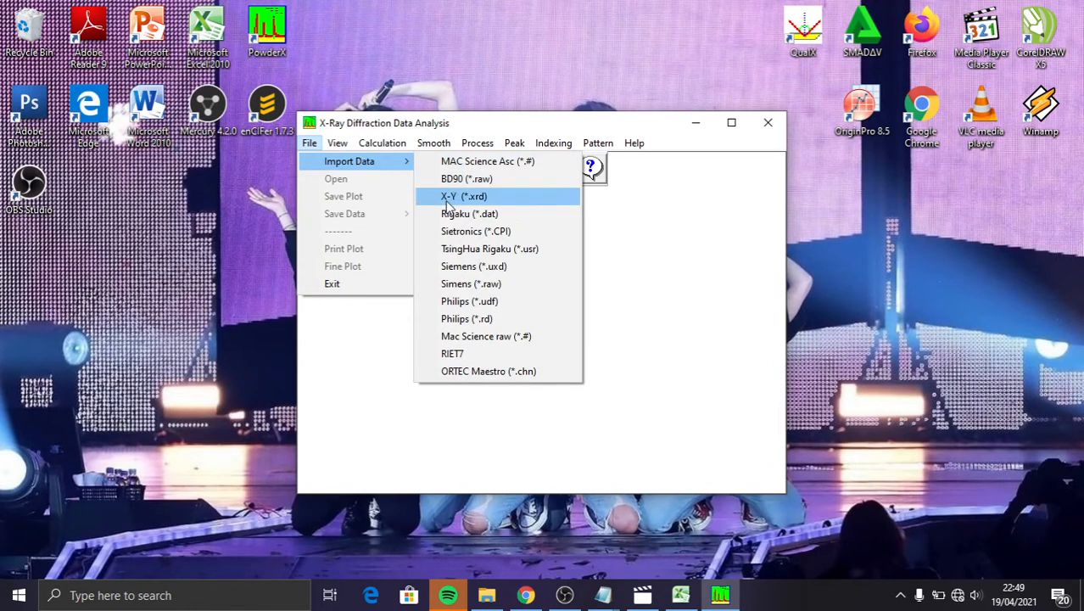
{"action": "left_click", "coordinate": [446, 203]}
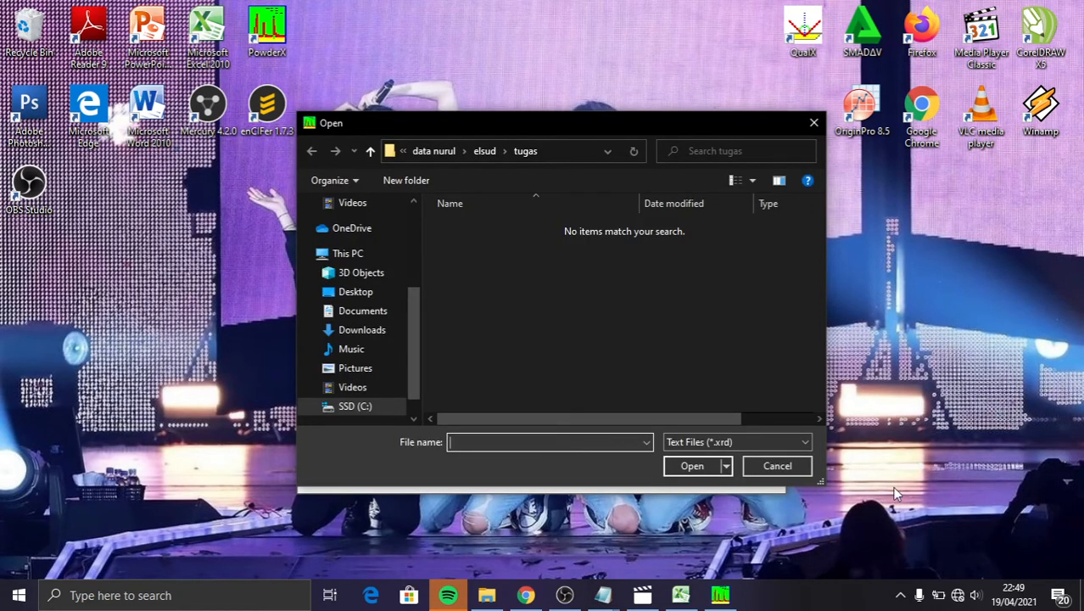
{"action": "left_click", "coordinate": [786, 443]}
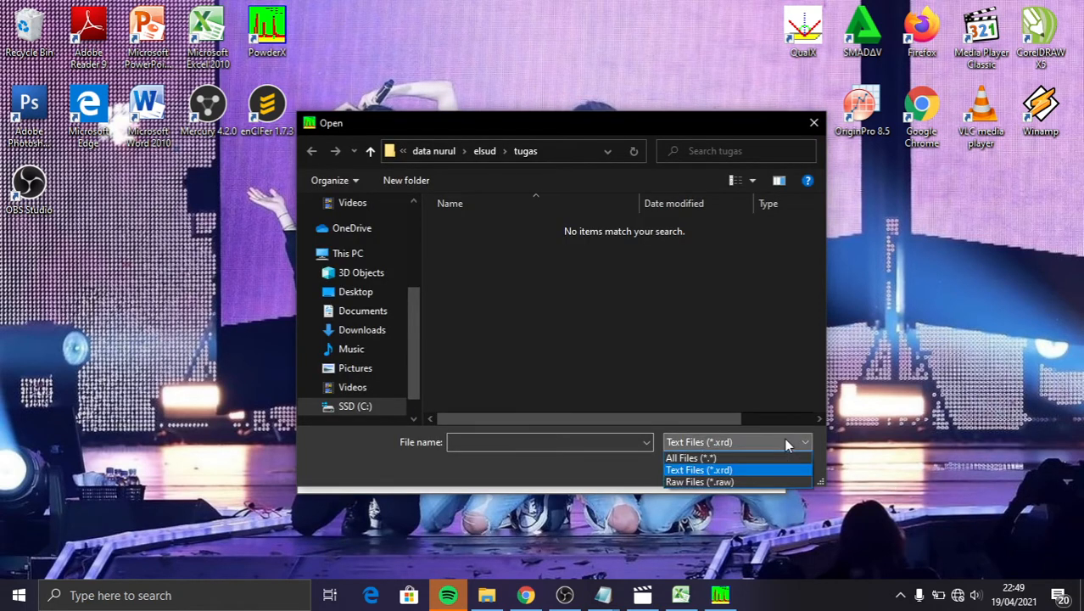
{"action": "left_click", "coordinate": [736, 459]}
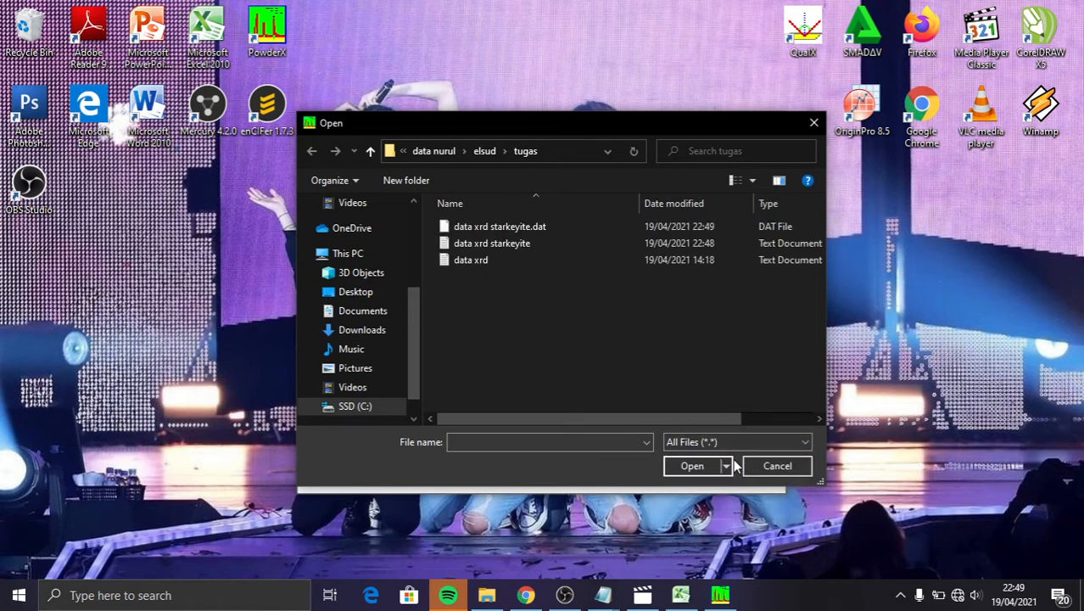
{"action": "left_click", "coordinate": [547, 224]}
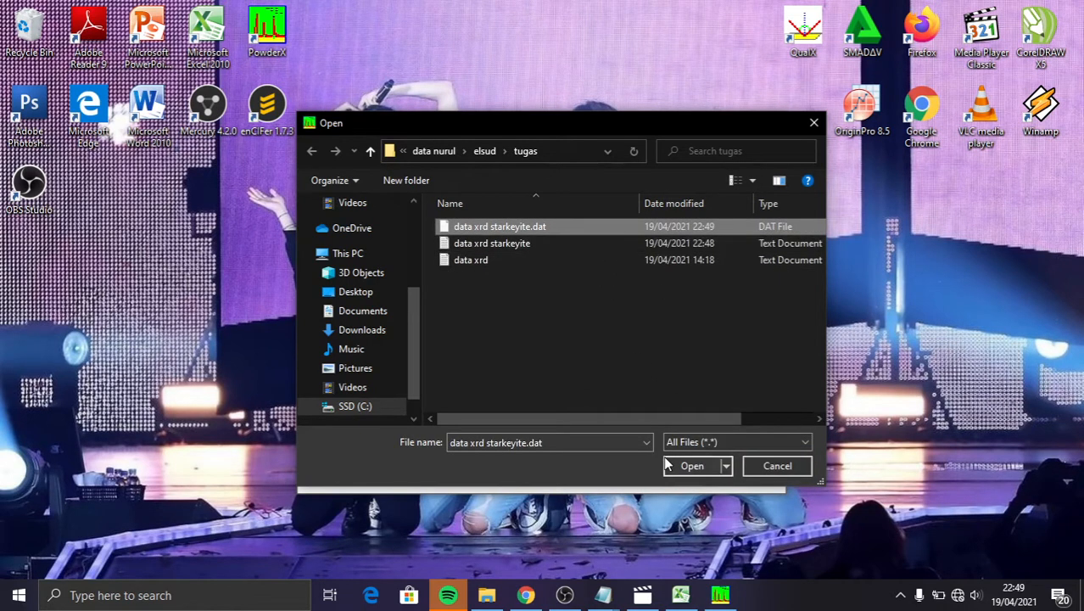
{"action": "left_click", "coordinate": [690, 466]}
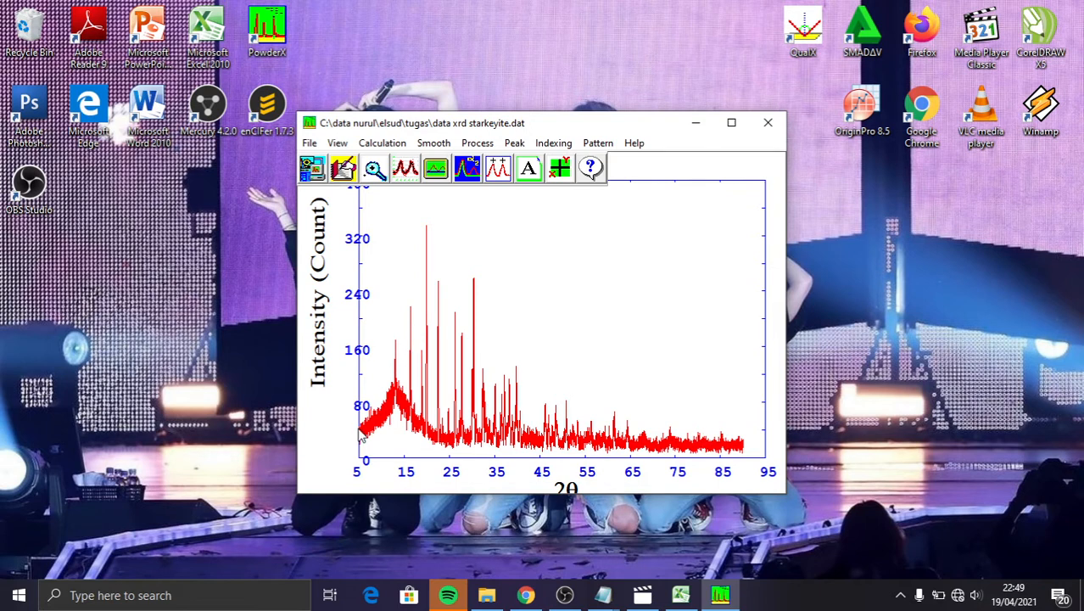
Step: Preview and subtract the diffraction pattern's background using a pickup point of 150 and a repeating time of 50
{"action": "left_click", "coordinate": [436, 170]}
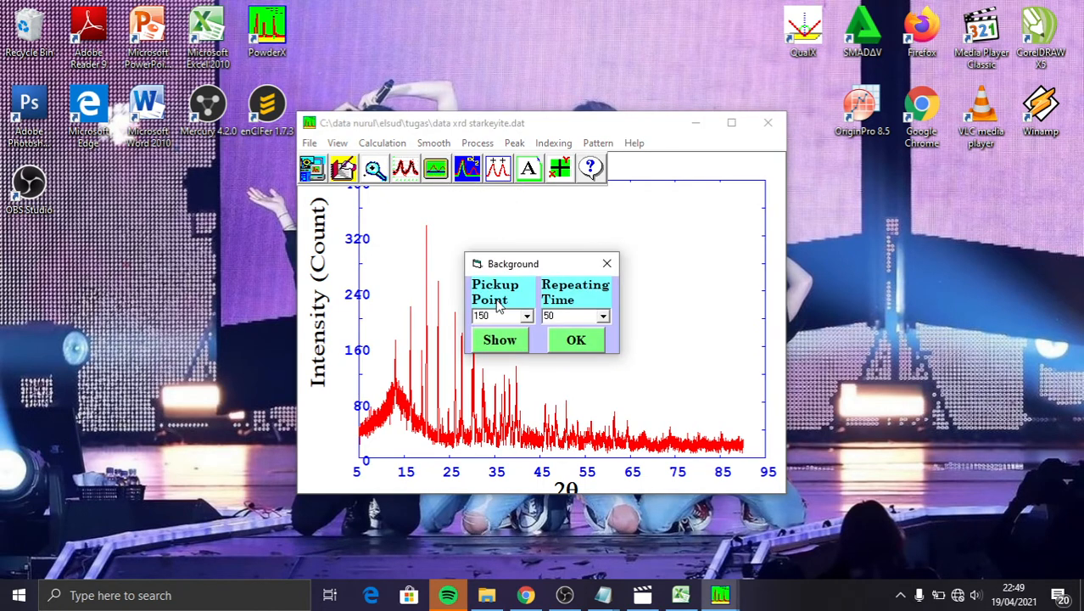
{"action": "left_click", "coordinate": [500, 340]}
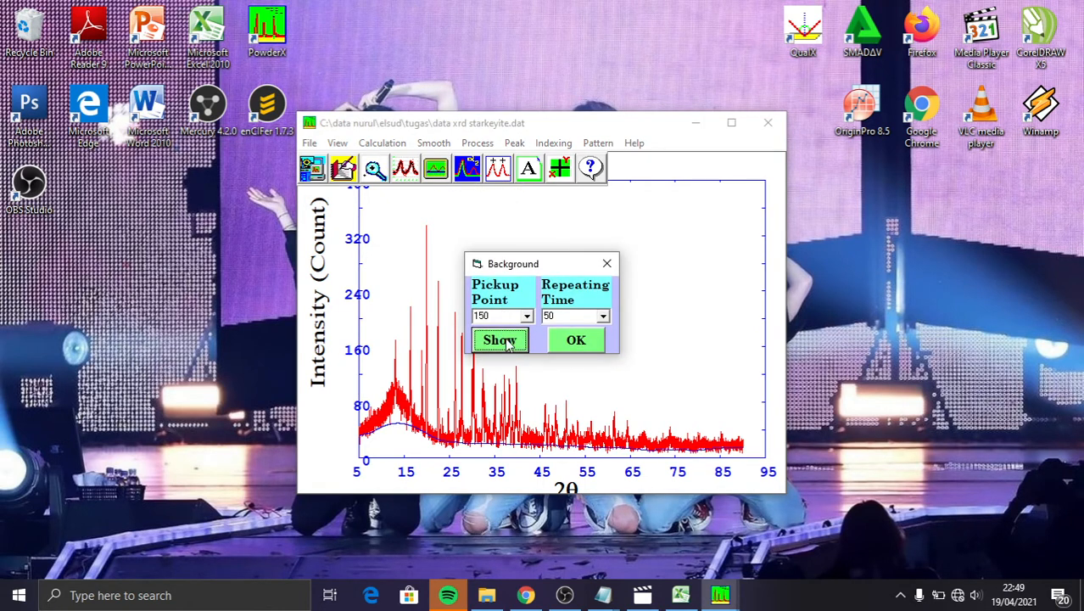
{"action": "left_click", "coordinate": [573, 340]}
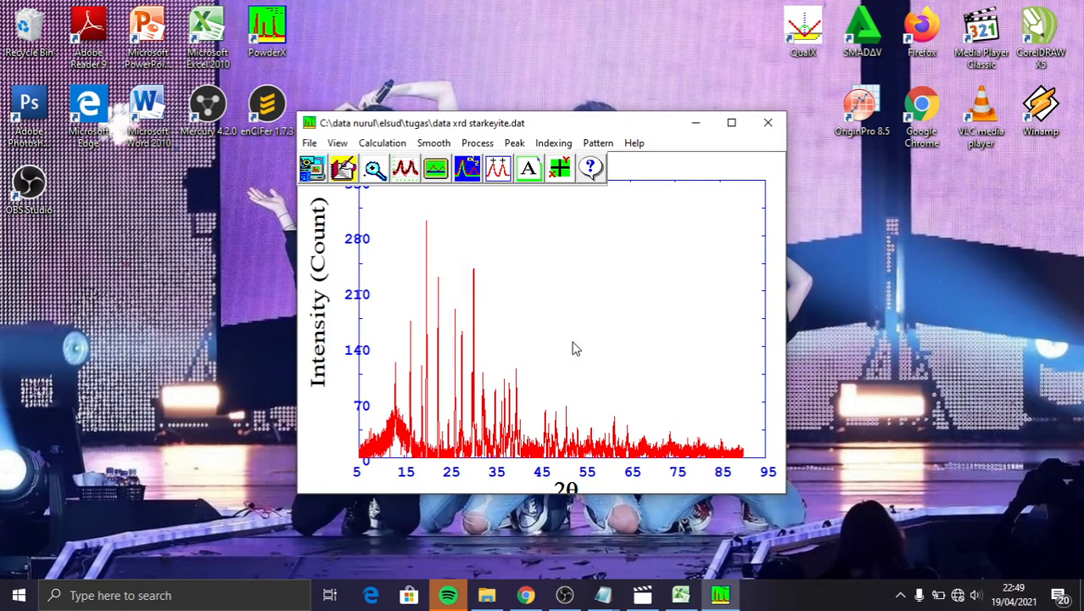
Step: Smooth the diffraction pattern with Adaptive Smooth using 23 points and a noise level of 80, previewing it before accepting
{"action": "left_click", "coordinate": [406, 169]}
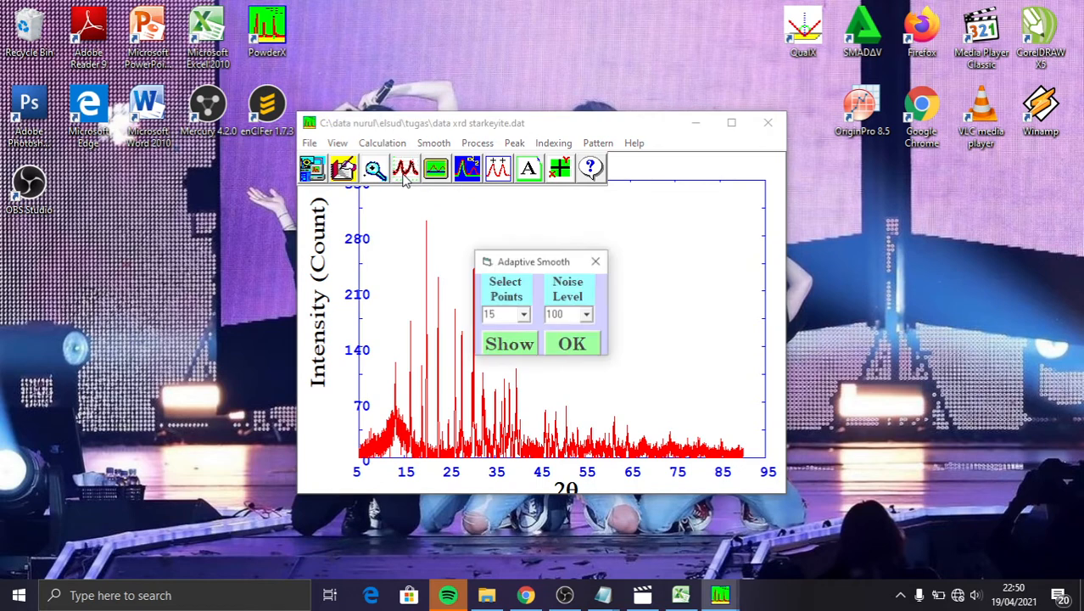
{"action": "left_click", "coordinate": [524, 314]}
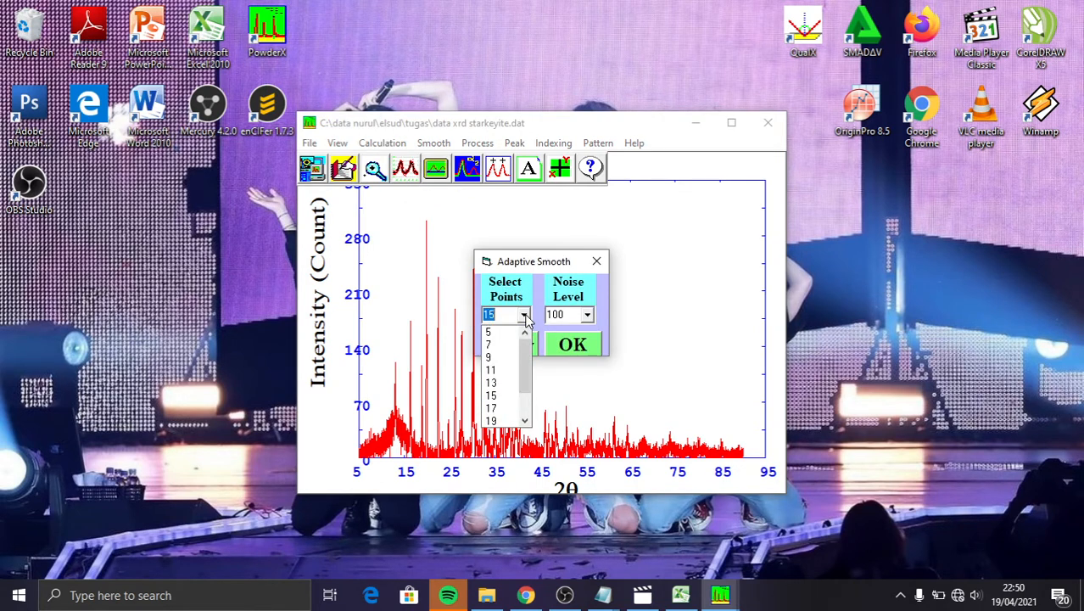
{"action": "scroll", "coordinate": [532, 367], "scroll_direction": "down", "scroll_amount": 1}
{"action": "scroll", "coordinate": [531, 367], "scroll_direction": "down", "scroll_amount": 2}
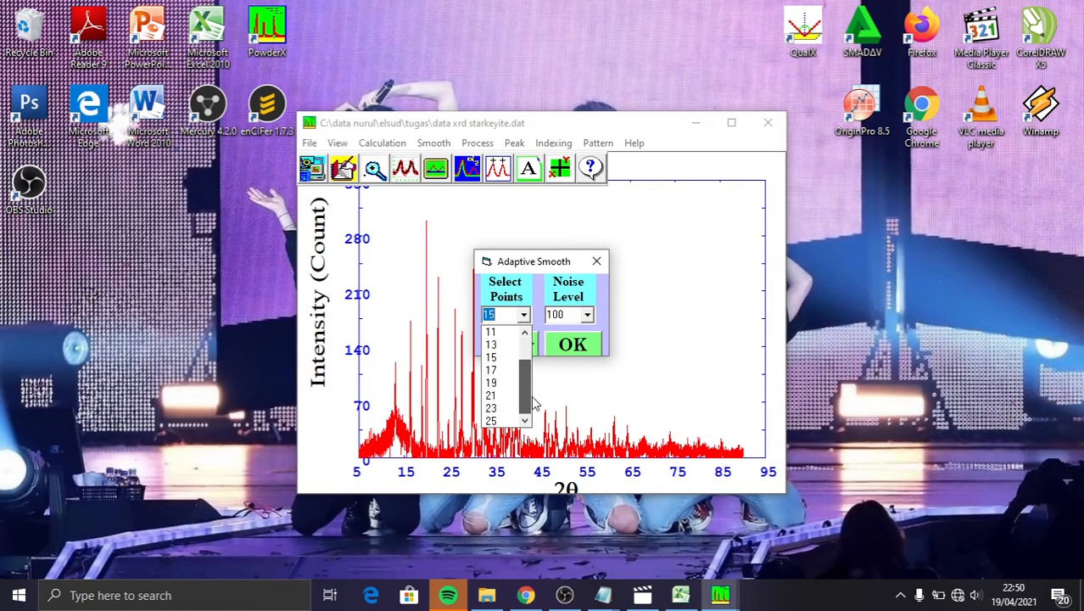
{"action": "left_click", "coordinate": [498, 413]}
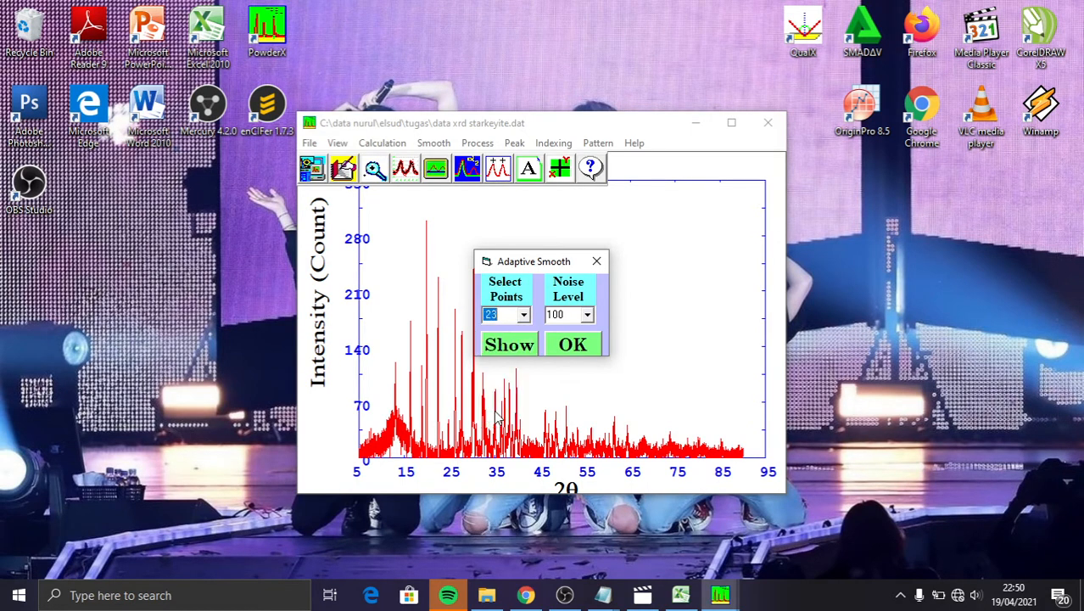
{"action": "left_click", "coordinate": [587, 314]}
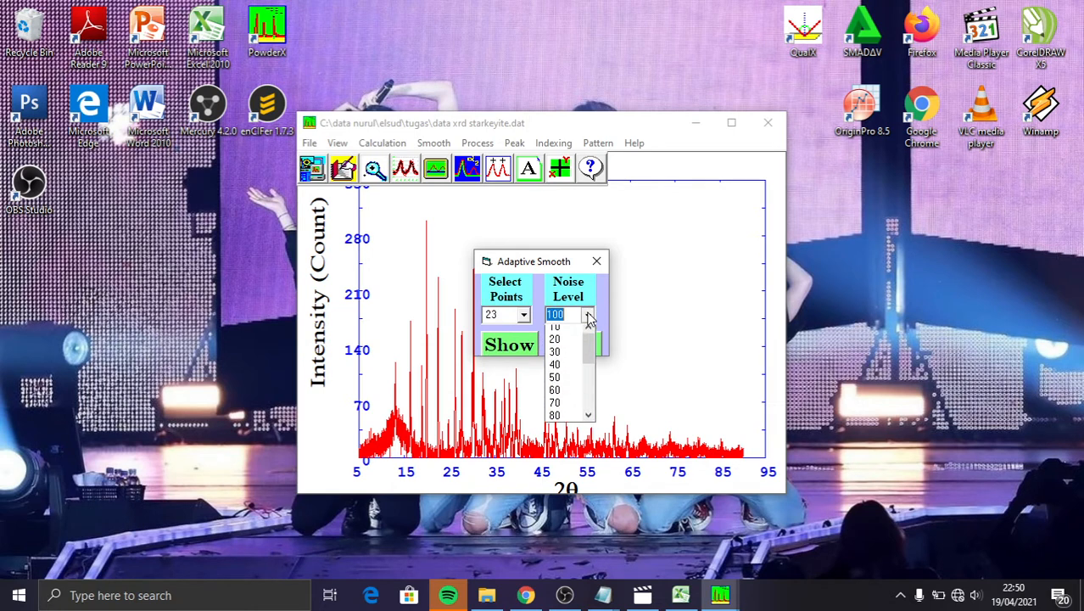
{"action": "left_click", "coordinate": [556, 423]}
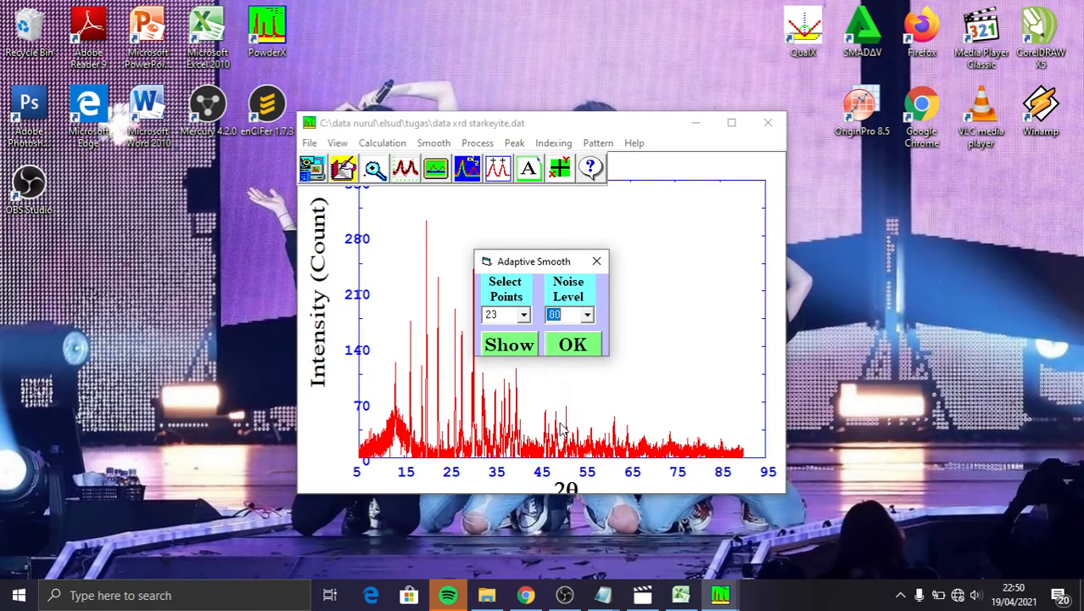
{"action": "left_click", "coordinate": [590, 320]}
{"action": "left_click_drag", "start_coordinate": [594, 392], "coordinate": [590, 360]}
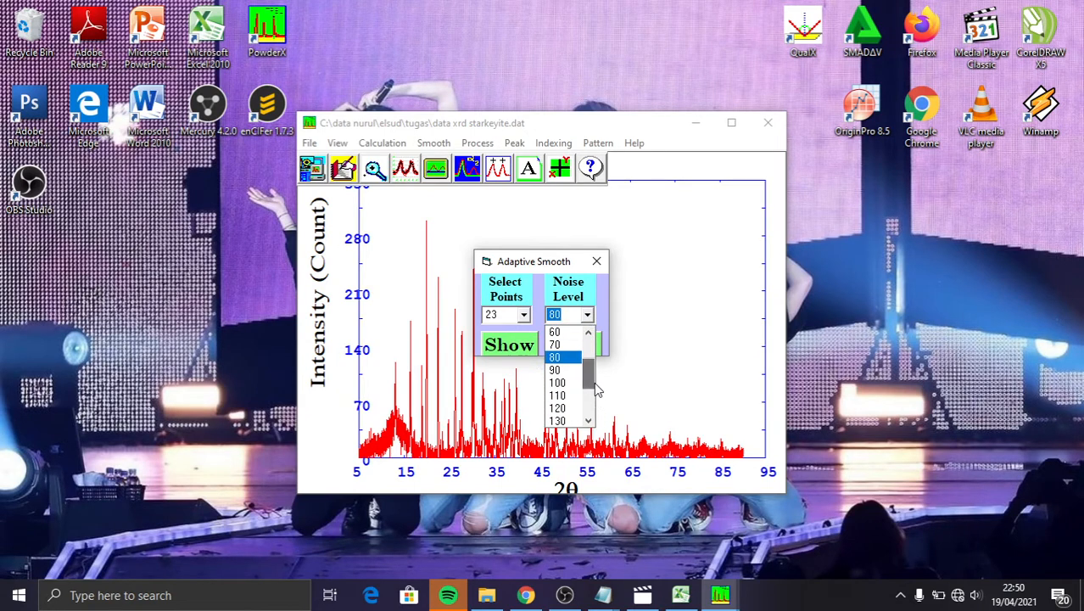
{"action": "left_click", "coordinate": [590, 315]}
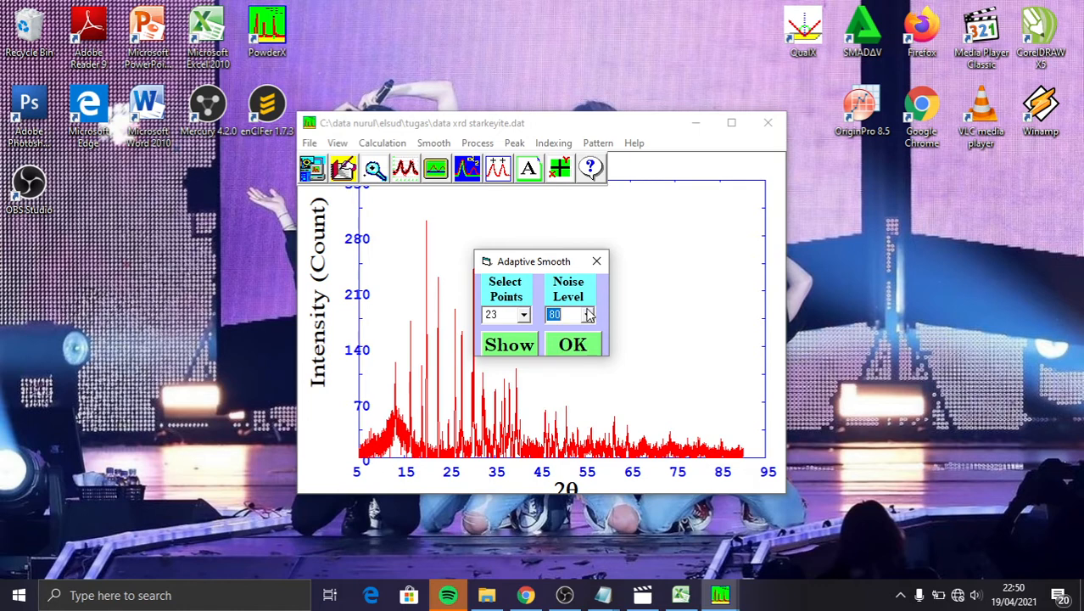
{"action": "left_click", "coordinate": [490, 340]}
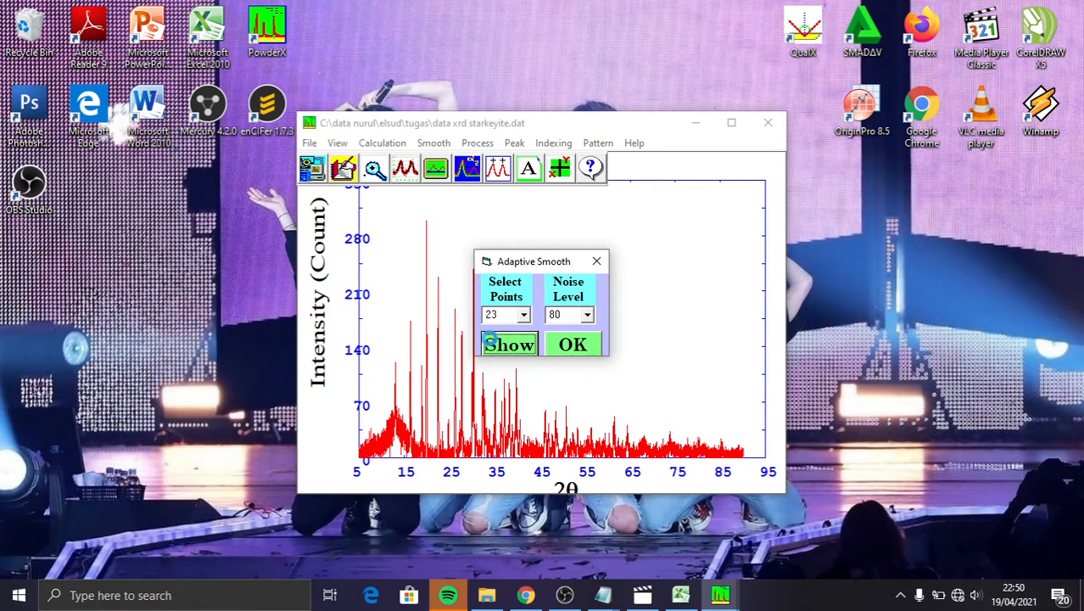
{"action": "left_click", "coordinate": [569, 351]}
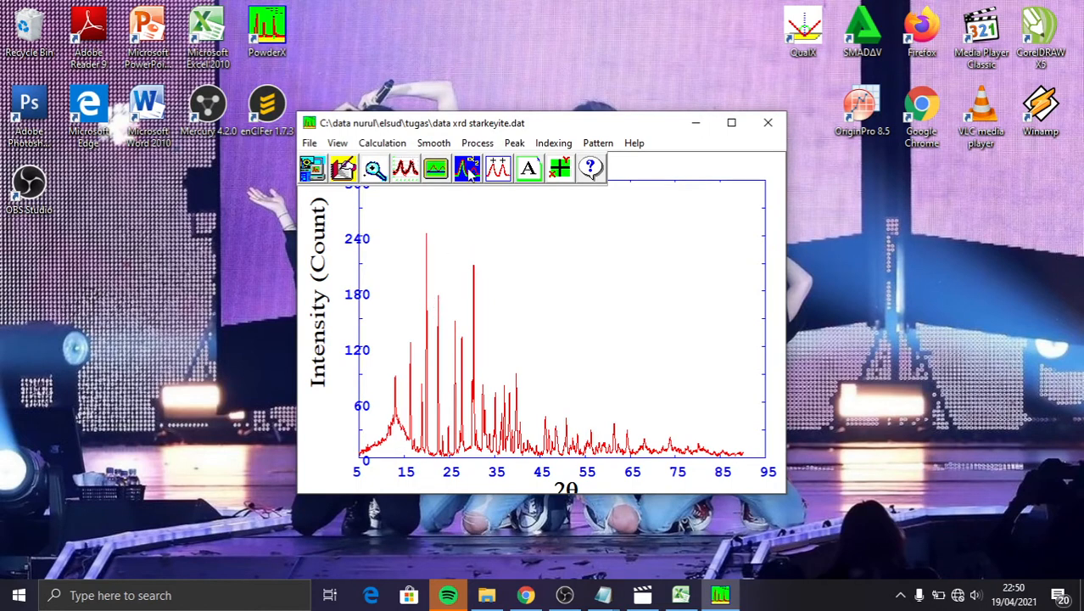
Step: Run a Simple Peak search with 25 points and an 18.5% intensity limit, previewing the peak markers before accepting
{"action": "left_click", "coordinate": [514, 144]}
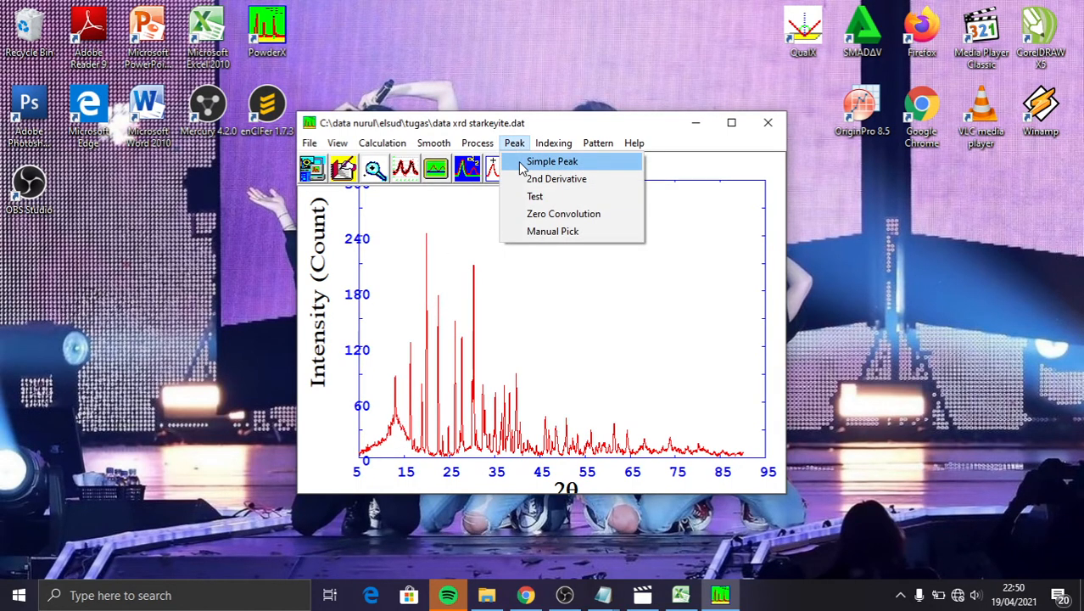
{"action": "left_click", "coordinate": [549, 161]}
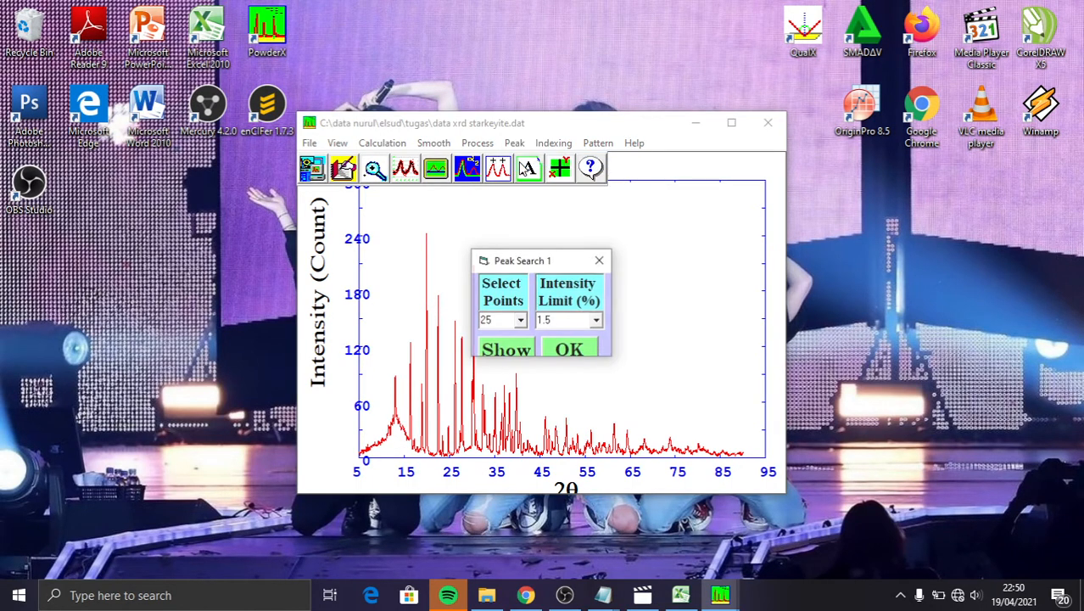
{"action": "left_click", "coordinate": [509, 354]}
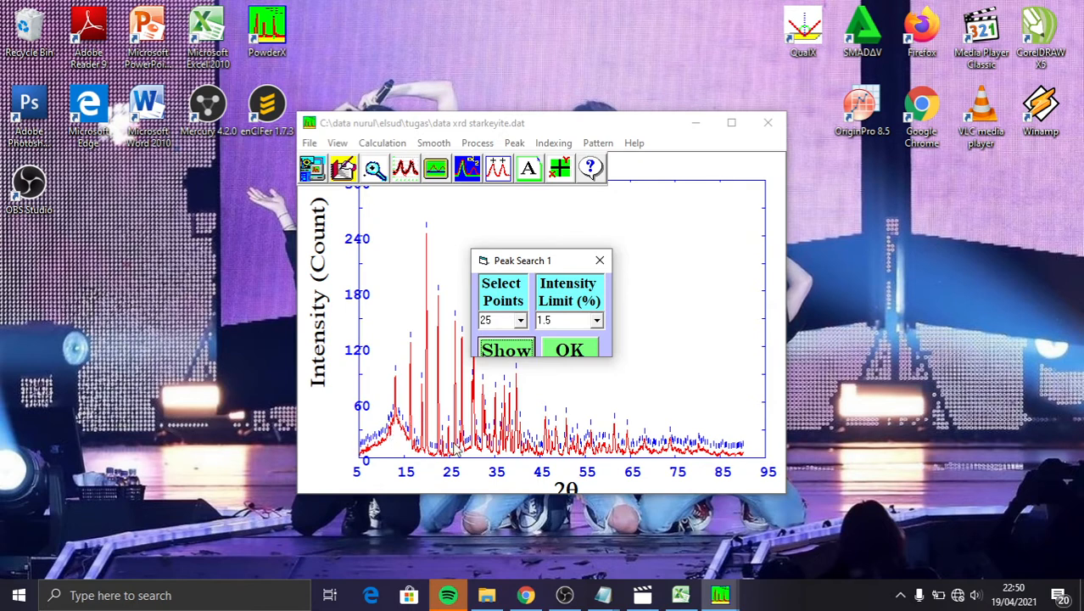
{"action": "left_click", "coordinate": [596, 321]}
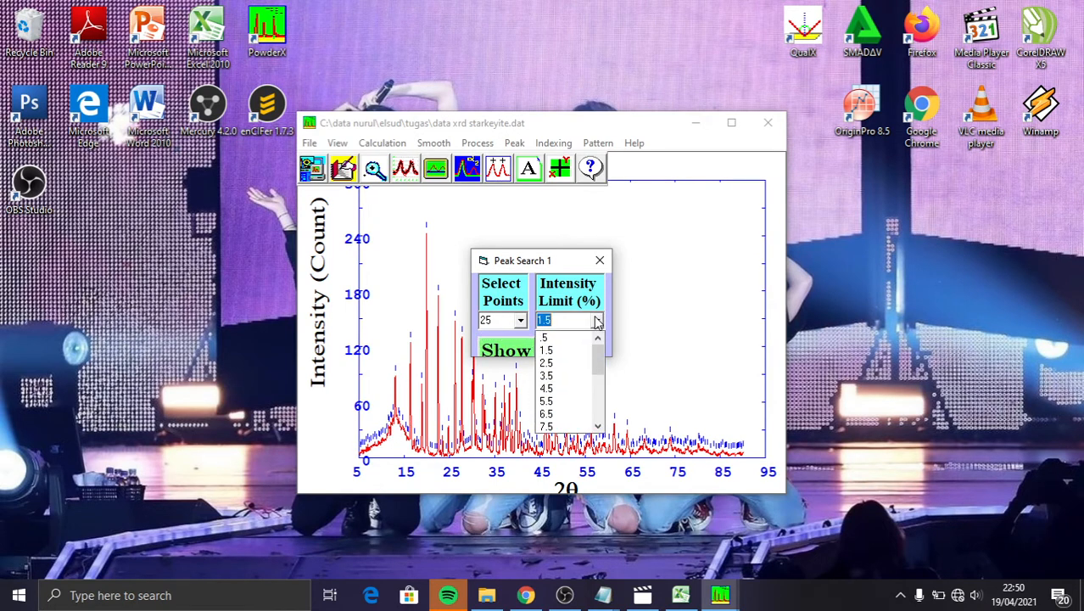
{"action": "left_click_drag", "start_coordinate": [600, 366], "coordinate": [608, 417]}
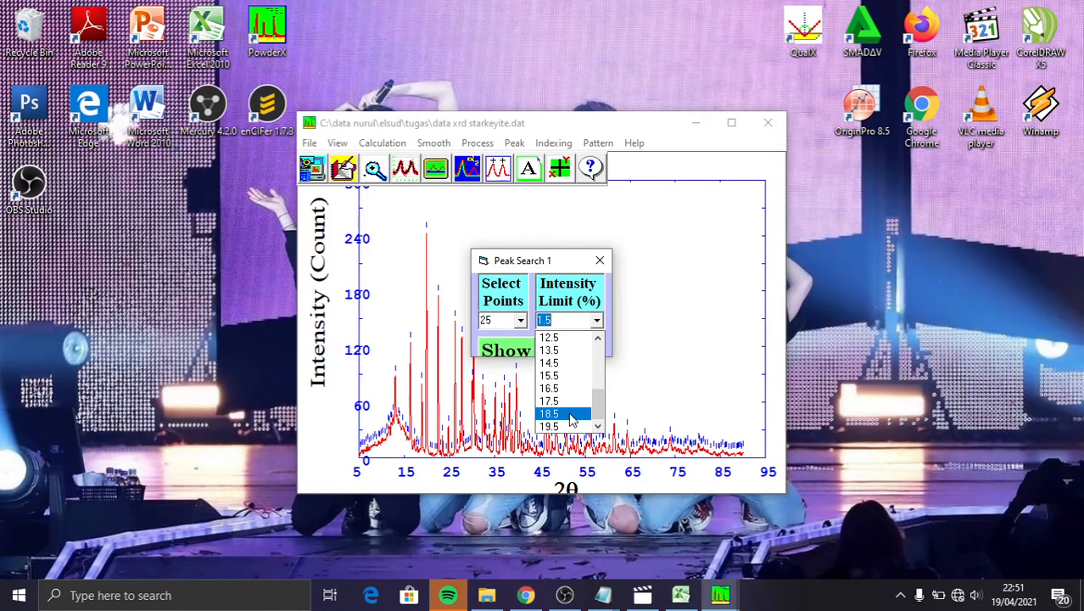
{"action": "left_click", "coordinate": [570, 415]}
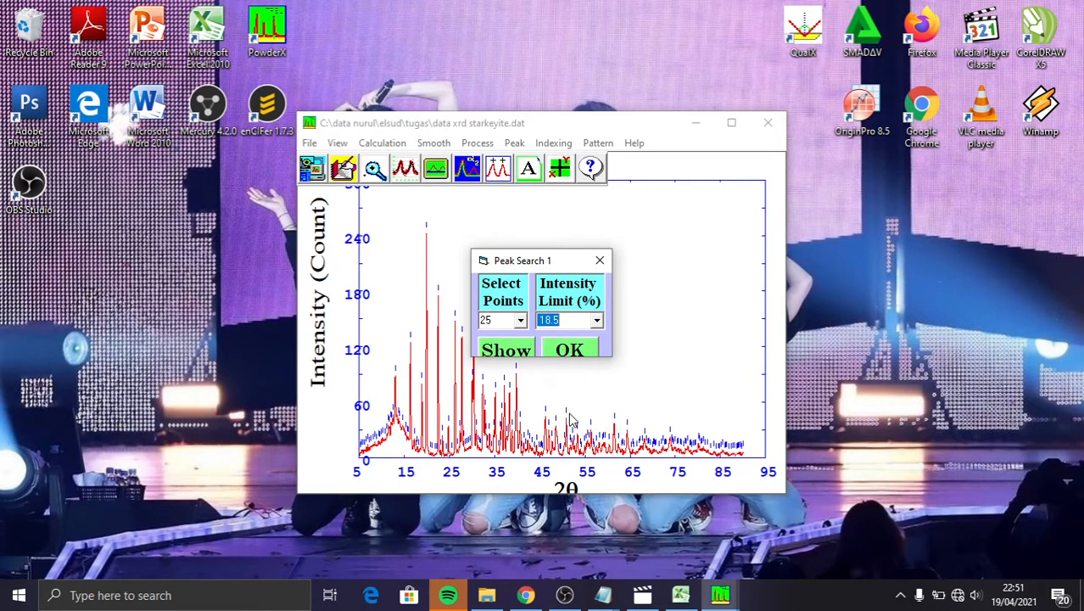
{"action": "left_click", "coordinate": [509, 355]}
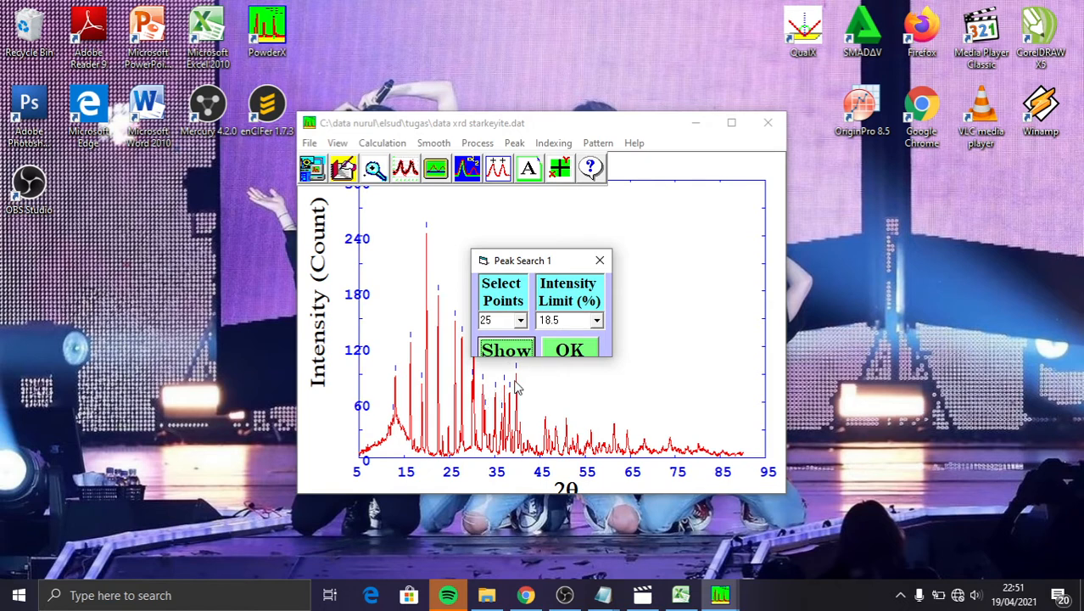
{"action": "left_click", "coordinate": [568, 353]}
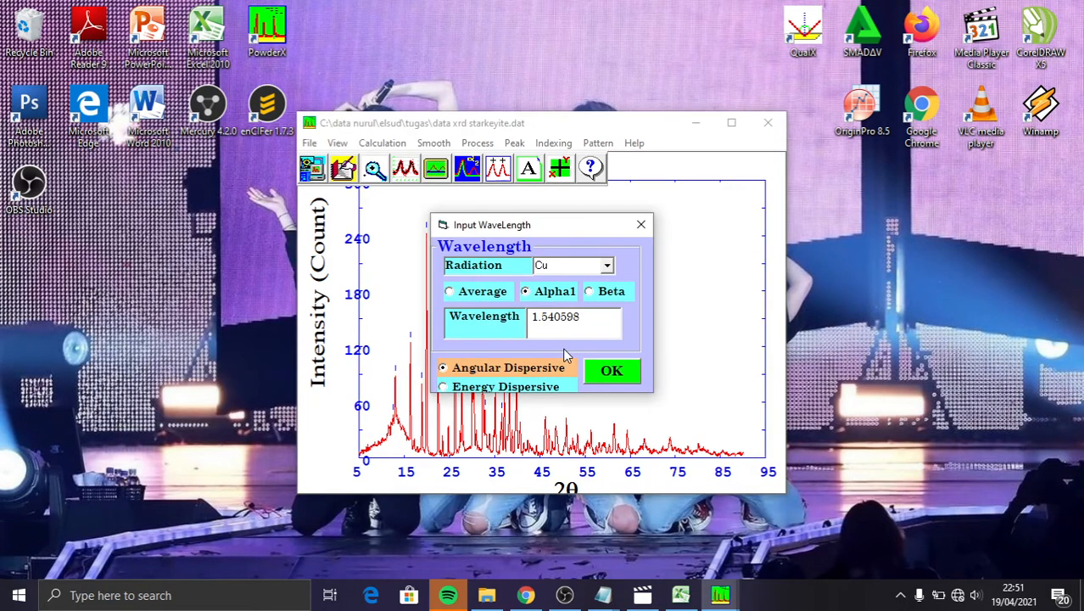
Step: Accept the Cu Alpha1 wavelength, save the peak file as "FWHM dan D" in the tugas folder, and move the peak list aside
{"action": "left_click", "coordinate": [612, 371]}
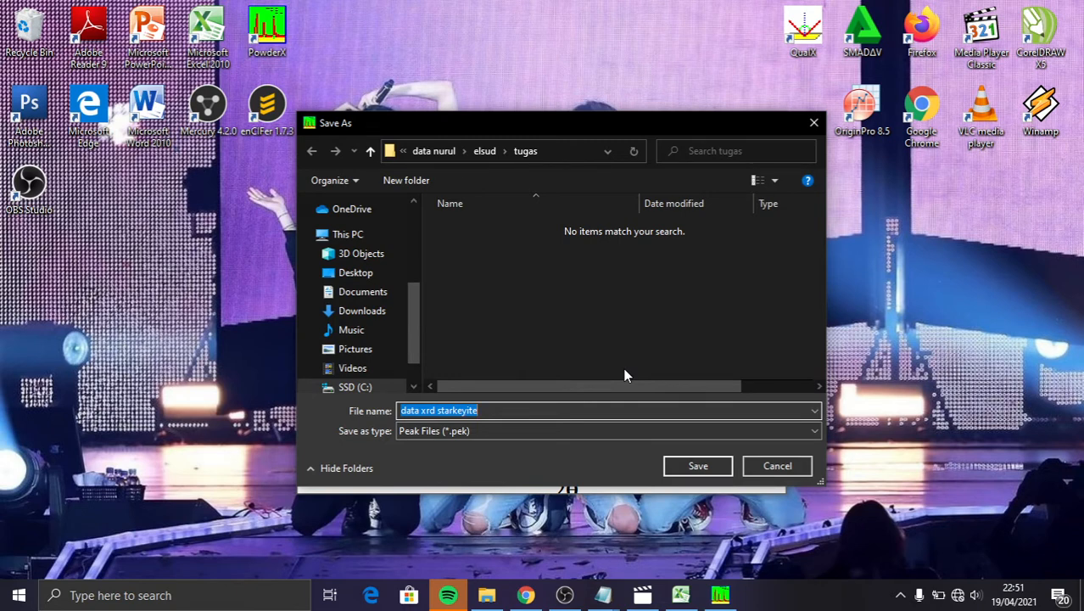
{"action": "key", "text": "BackSpace"}
{"action": "type", "text": "FWHM dan D"}
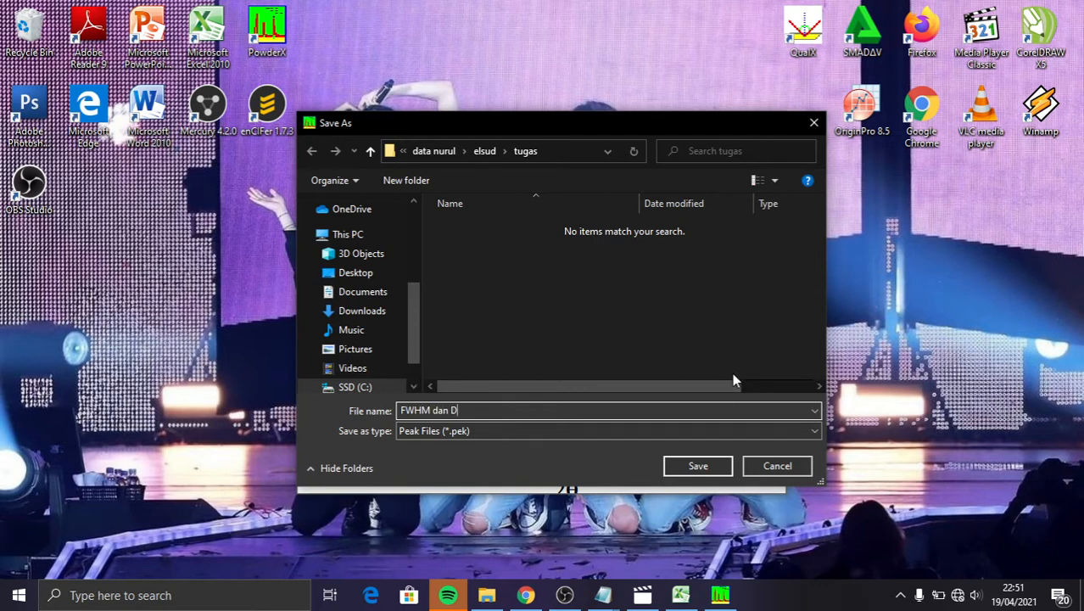
{"action": "left_click", "coordinate": [698, 467]}
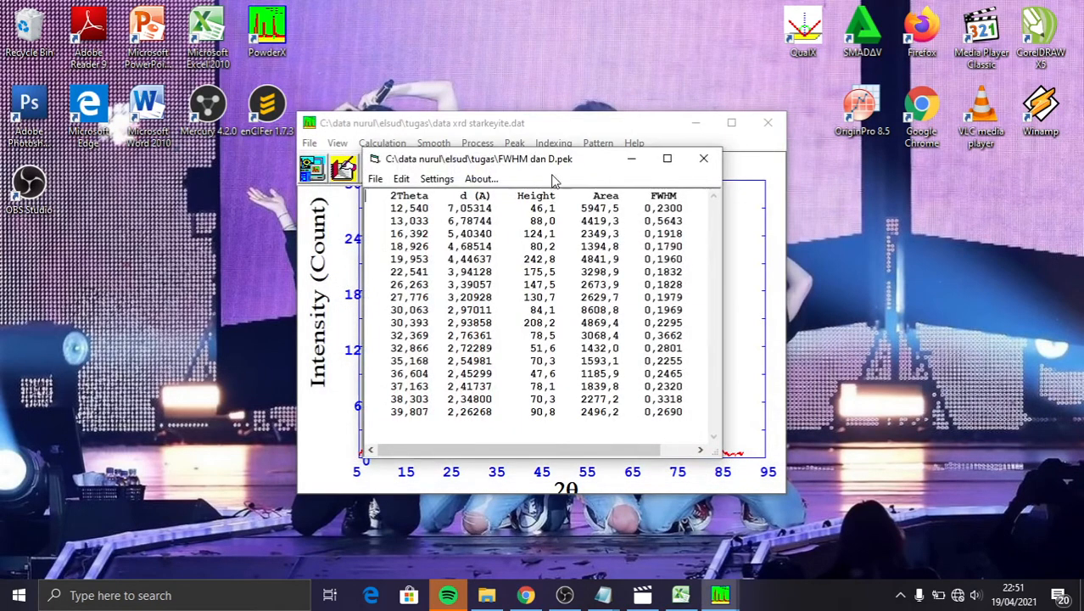
{"action": "left_click_drag", "start_coordinate": [547, 161], "coordinate": [242, 208]}
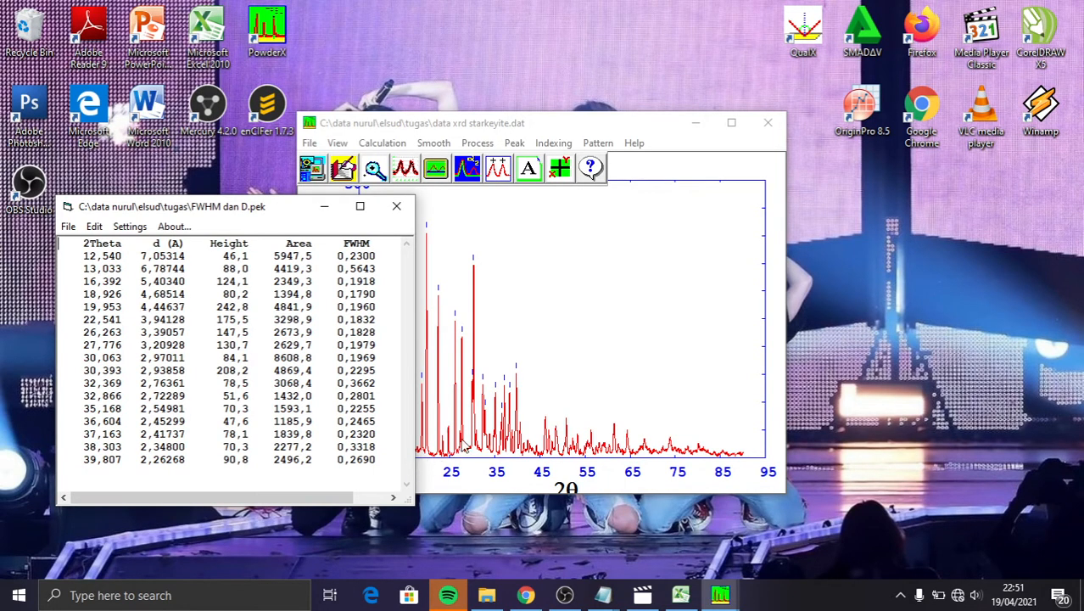
Step: Start the Dhkl indexing calculation, and open the original data xrd file in Notepad to consult its full cell parameter line
{"action": "left_click", "coordinate": [552, 142]}
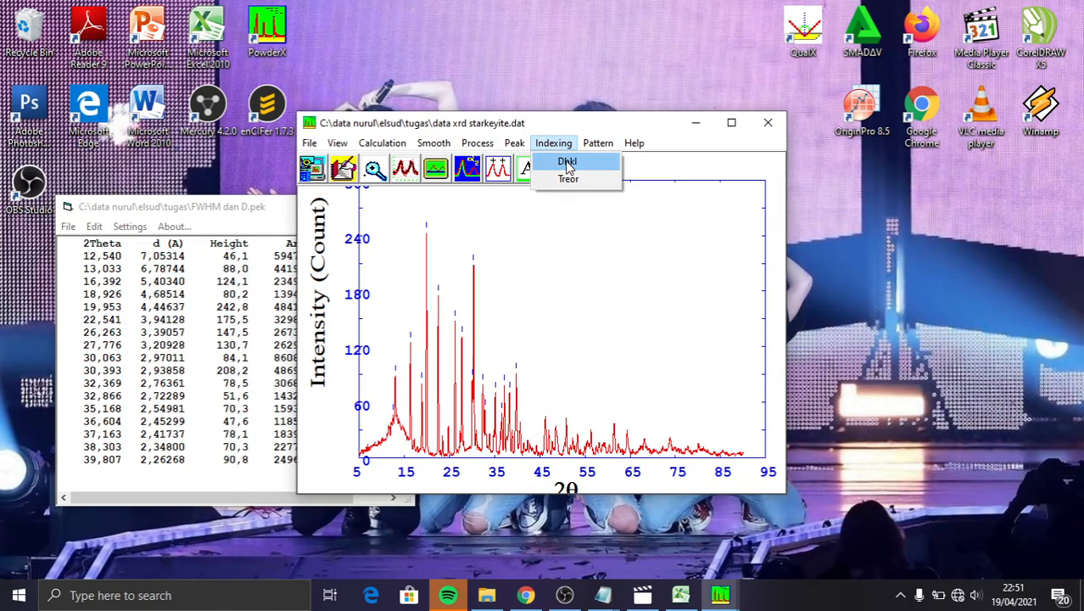
{"action": "left_click", "coordinate": [567, 162]}
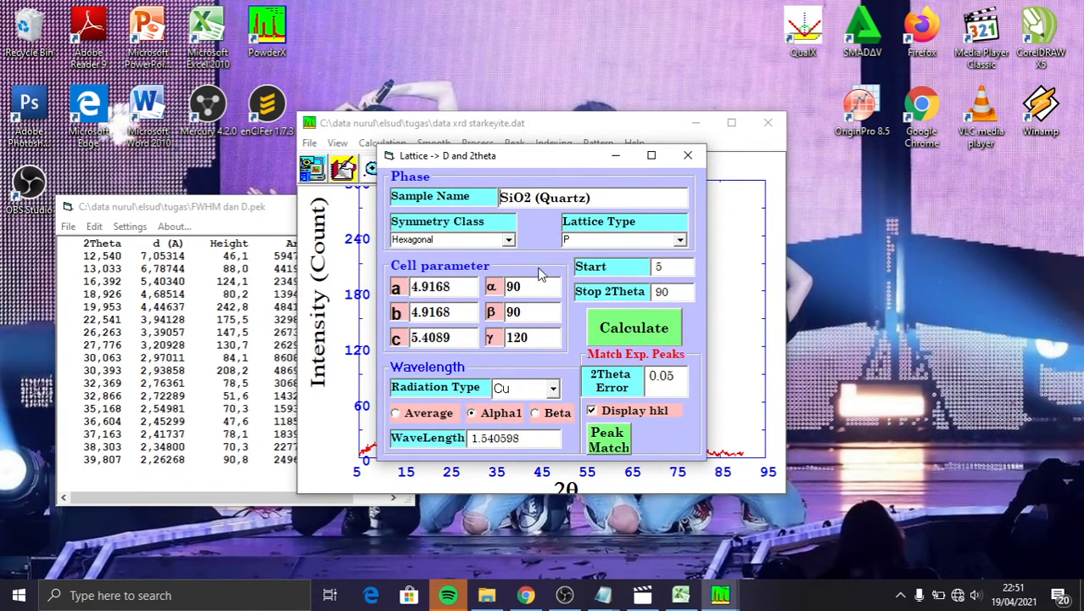
{"action": "mouse_move", "coordinate": [614, 602]}
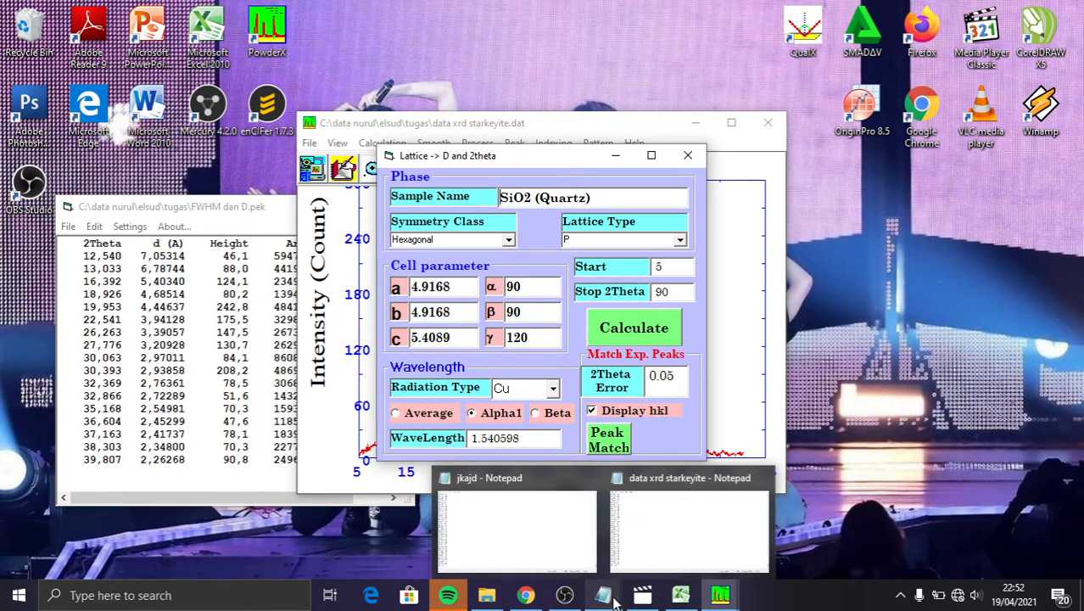
{"action": "left_click", "coordinate": [488, 597]}
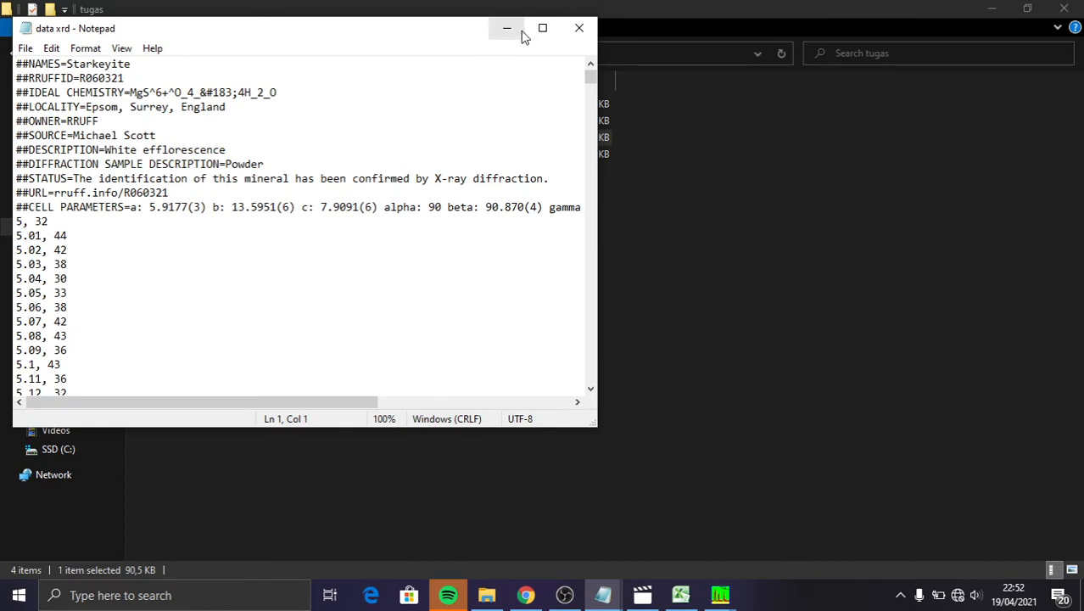
{"action": "left_click", "coordinate": [528, 37]}
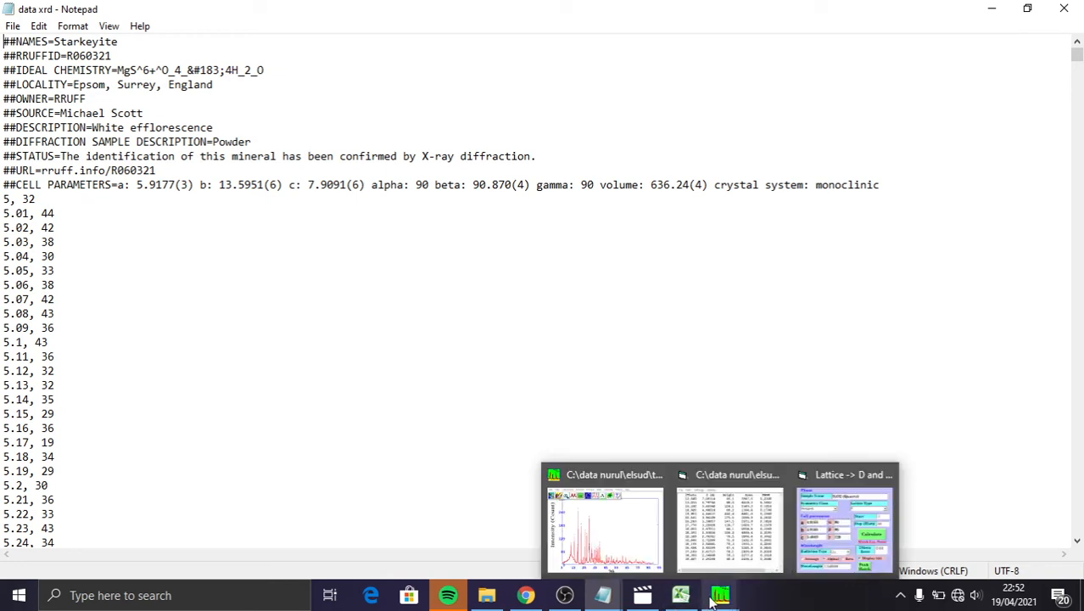
{"action": "left_click", "coordinate": [1028, 8]}
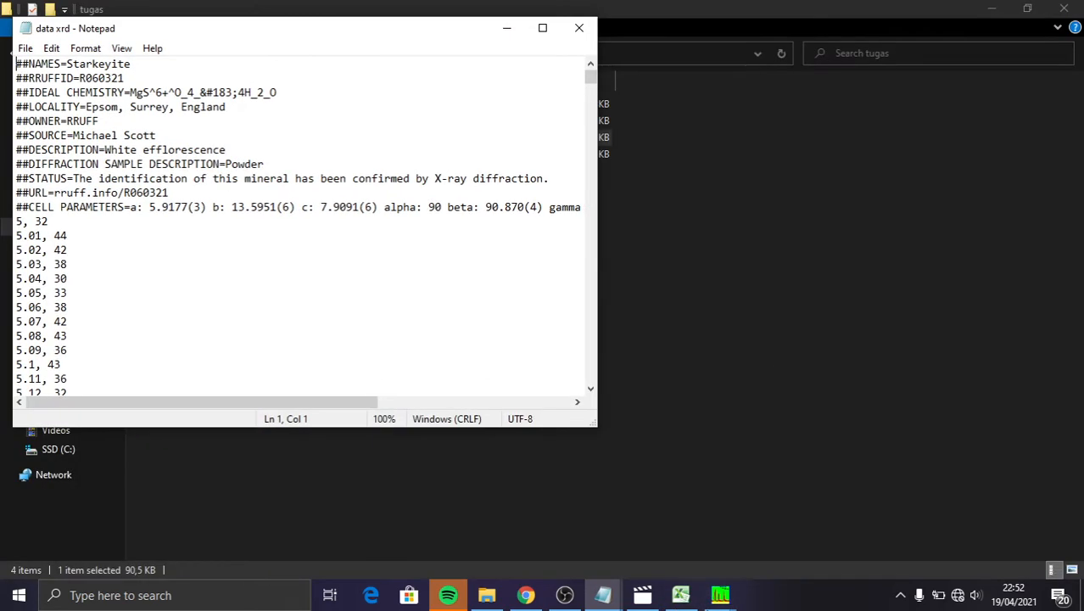
Step: Bring the PowderX pattern, peak list and lattice windows in front of Notepad, and move the peak list clear of the other windows
{"action": "mouse_move", "coordinate": [719, 594]}
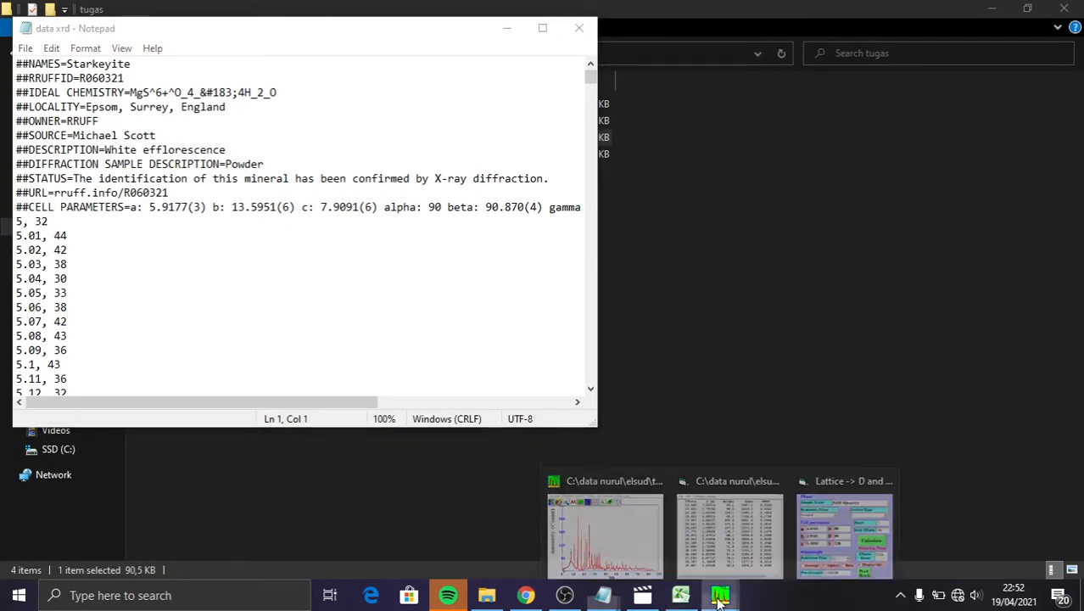
{"action": "mouse_move", "coordinate": [727, 521]}
{"action": "left_click", "coordinate": [641, 519]}
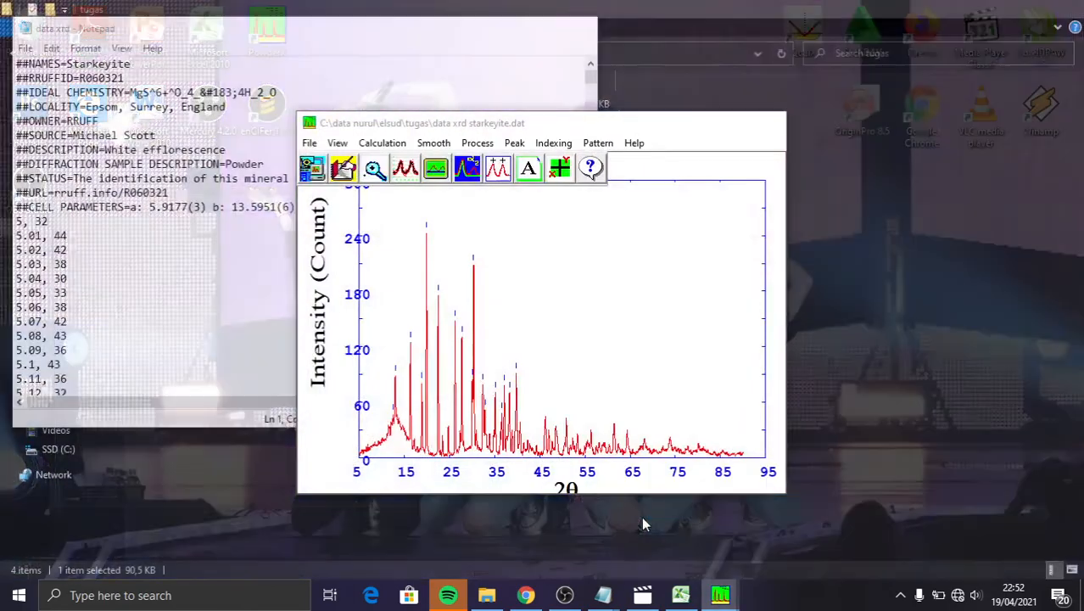
{"action": "mouse_move", "coordinate": [719, 596]}
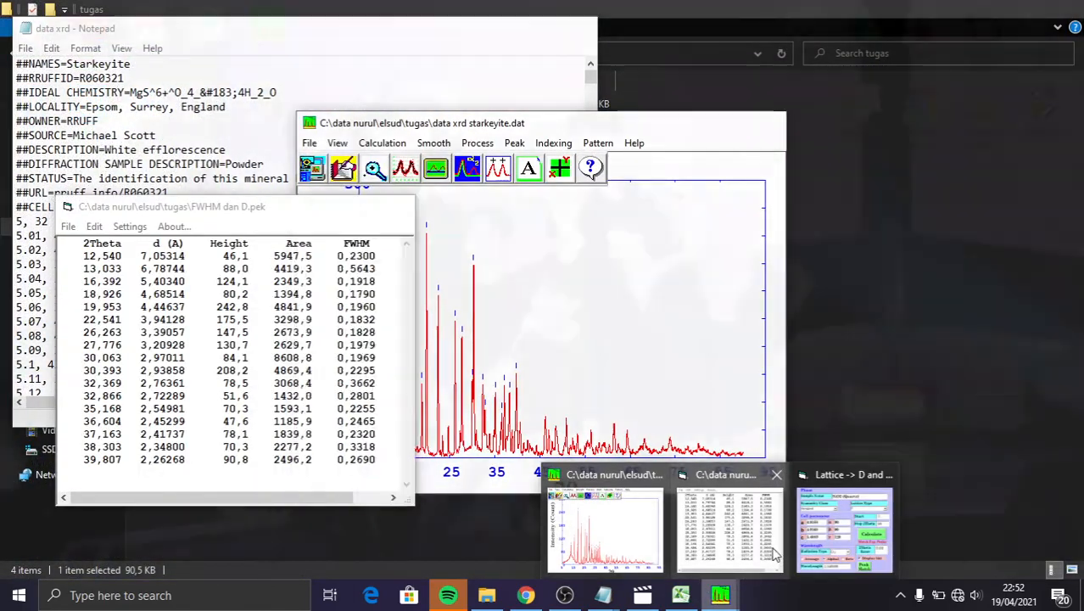
{"action": "mouse_move", "coordinate": [766, 534]}
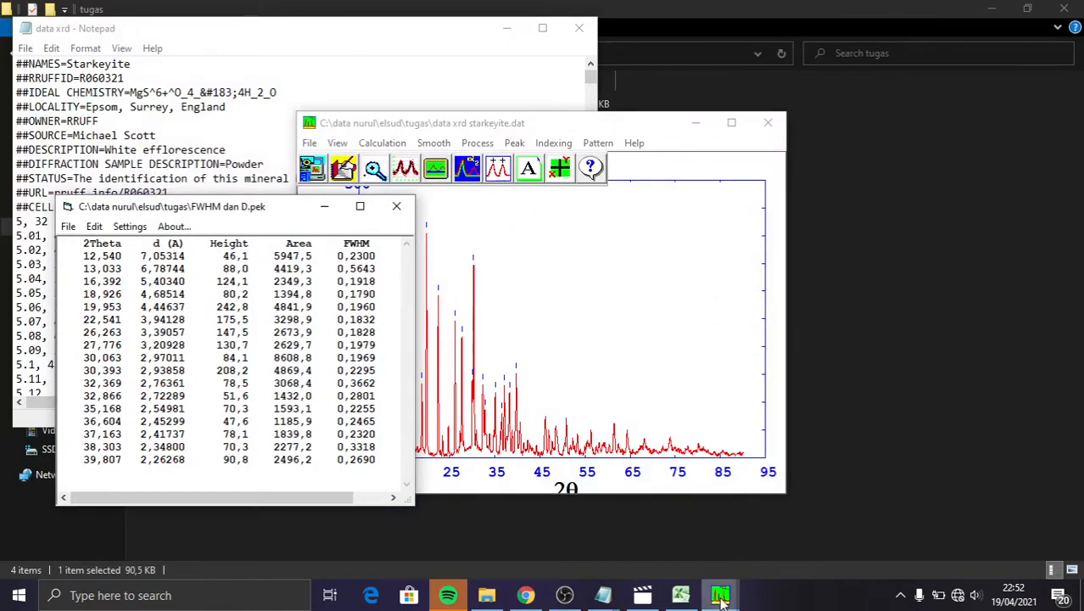
{"action": "mouse_move", "coordinate": [720, 593]}
{"action": "mouse_move", "coordinate": [847, 543]}
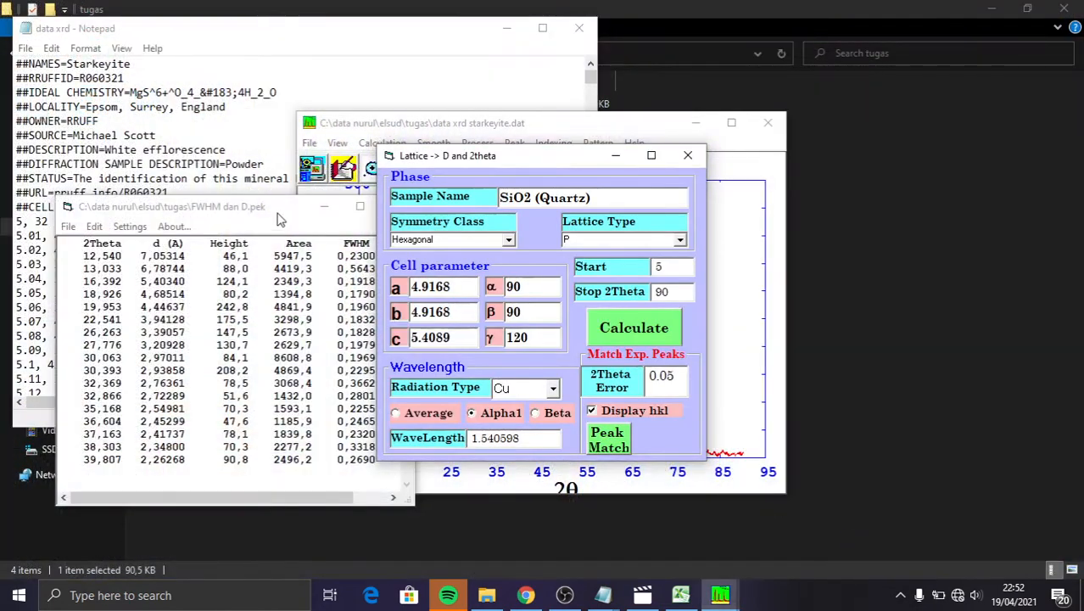
{"action": "left_click_drag", "start_coordinate": [257, 209], "coordinate": [918, 66]}
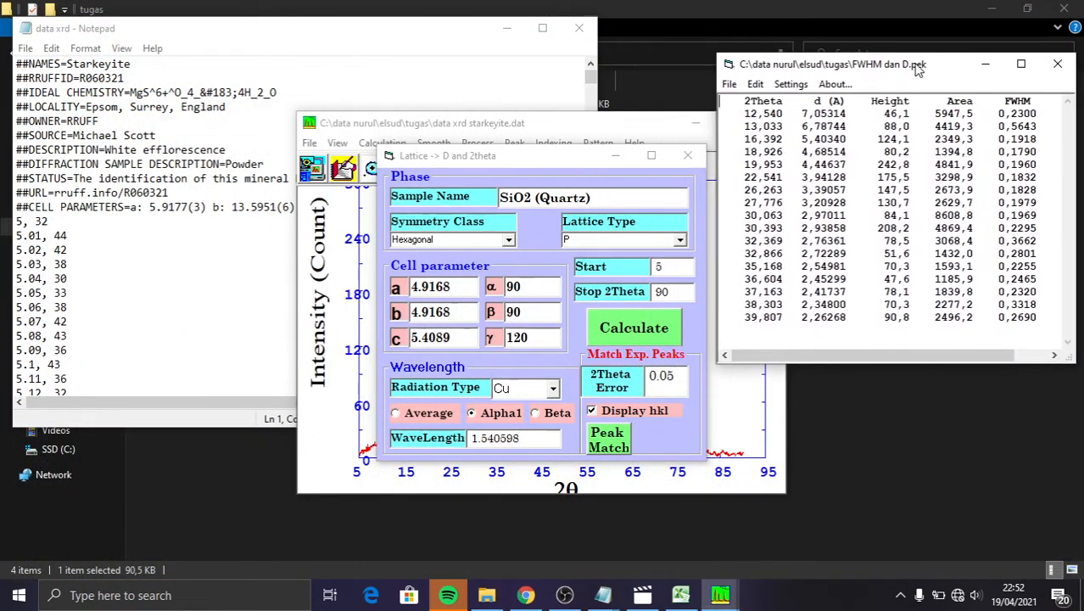
Step: Replace the sample name in the lattice calculation with "Starkeyite"
{"action": "left_click", "coordinate": [605, 196]}
{"action": "key", "text": "BackSpace"}
{"action": "key", "text": "BackSpace"}
{"action": "key", "text": "BackSpace"}
{"action": "key", "text": "BackSpace"}
{"action": "key", "text": "BackSpace"}
{"action": "key", "text": "BackSpace"}
{"action": "key", "text": "BackSpace"}
{"action": "key", "text": "BackSpace"}
{"action": "key", "text": "BackSpace"}
{"action": "key", "text": "BackSpace"}
{"action": "key", "text": "BackSpace"}
{"action": "key", "text": "BackSpace"}
{"action": "key", "text": "BackSpace"}
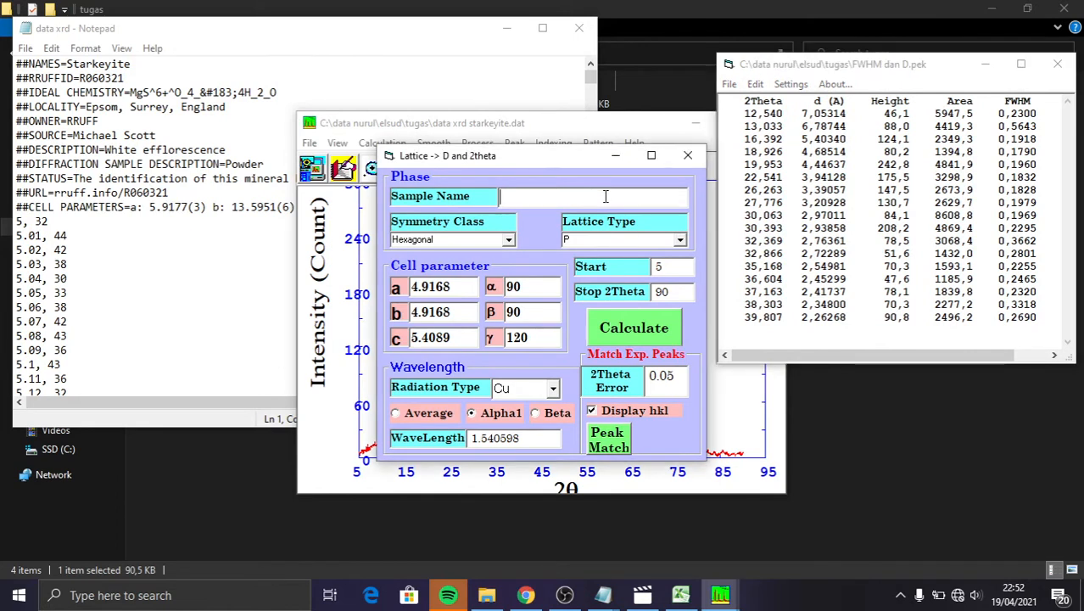
{"action": "type", "text": "st"}
{"action": "key", "text": "BackSpace"}
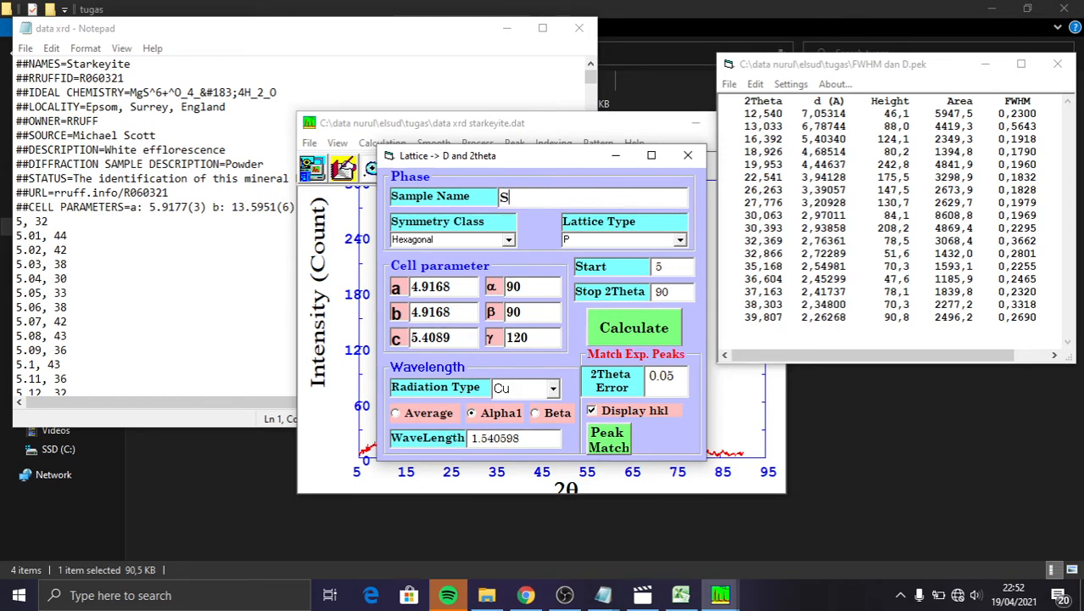
{"action": "type", "text": "Starkeyite"}
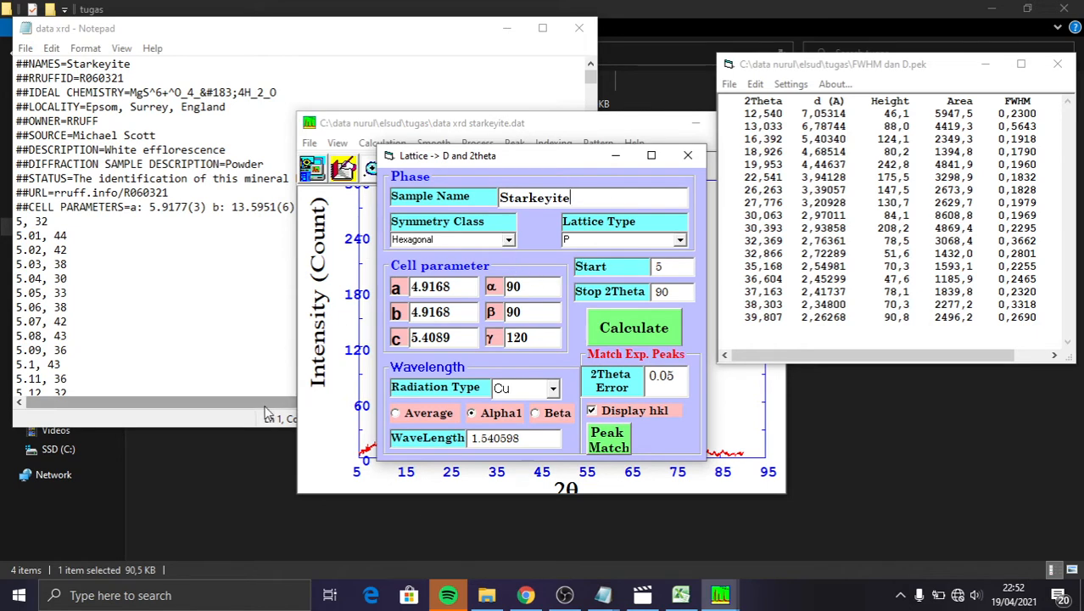
Step: Consult the crystal system at the end of Notepad's cell parameter line and set the symmetry class to Monoclinic
{"action": "left_click_drag", "start_coordinate": [270, 402], "coordinate": [509, 380]}
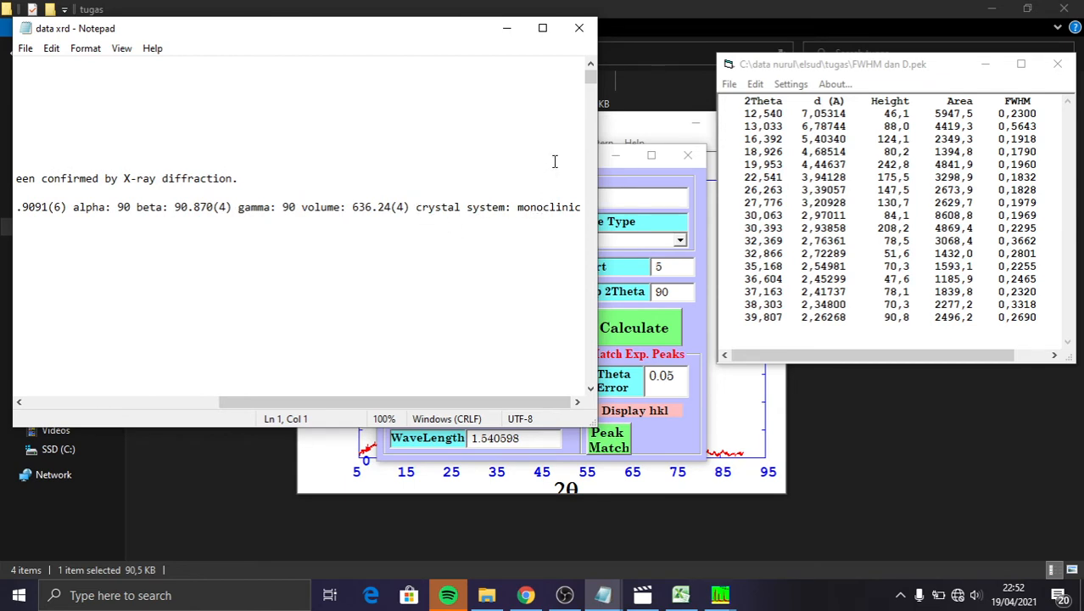
{"action": "left_click", "coordinate": [621, 222]}
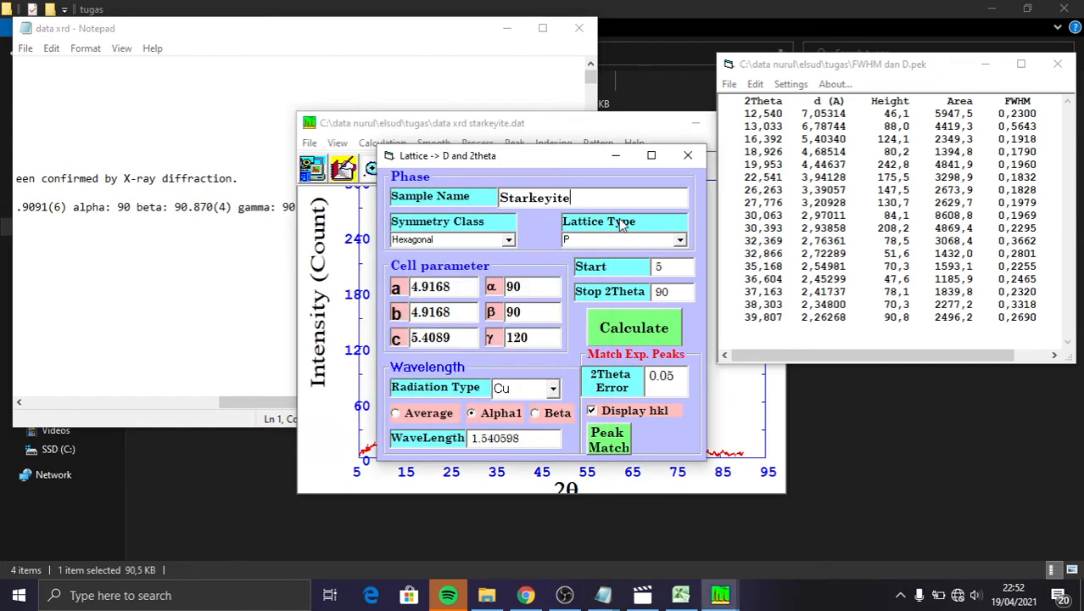
{"action": "left_click", "coordinate": [509, 239]}
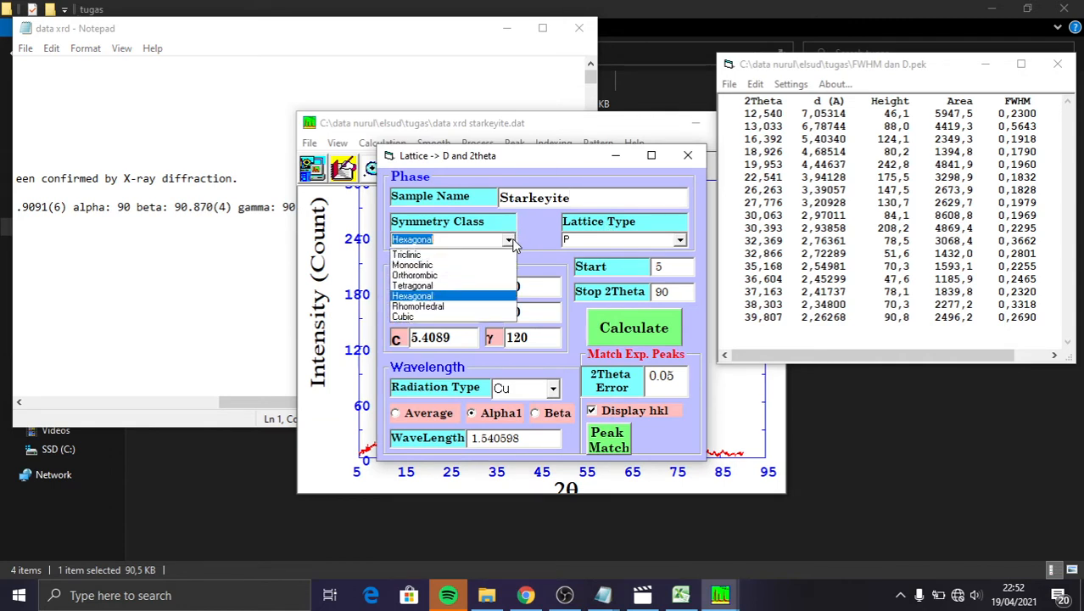
{"action": "left_click", "coordinate": [465, 265]}
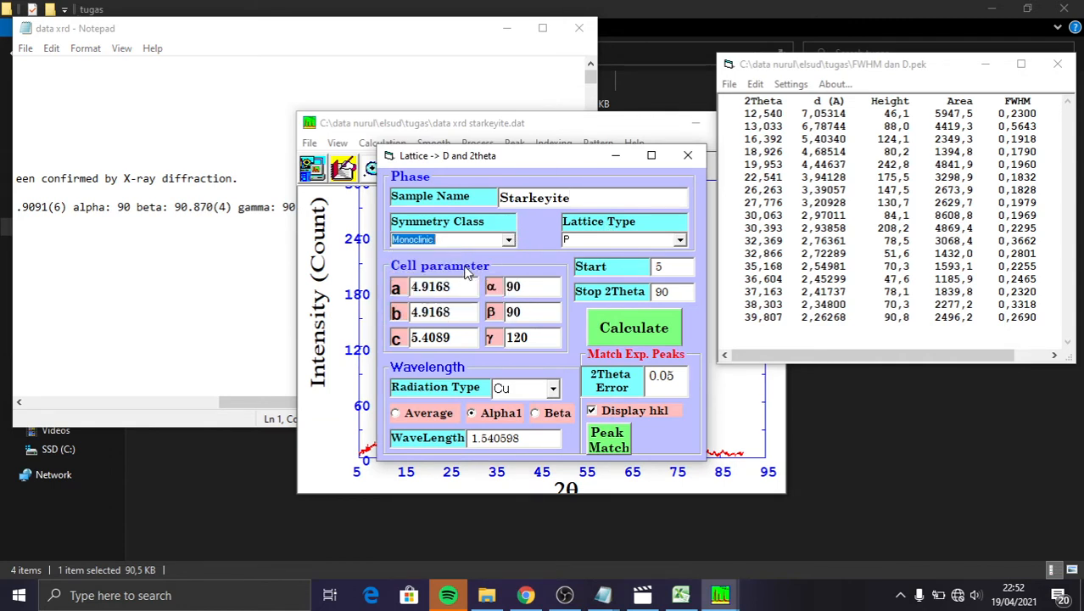
Step: Set the 2Theta range to start at 13 and stop at 50, consulting the peak extent in the diffraction pattern
{"action": "left_click", "coordinate": [664, 265]}
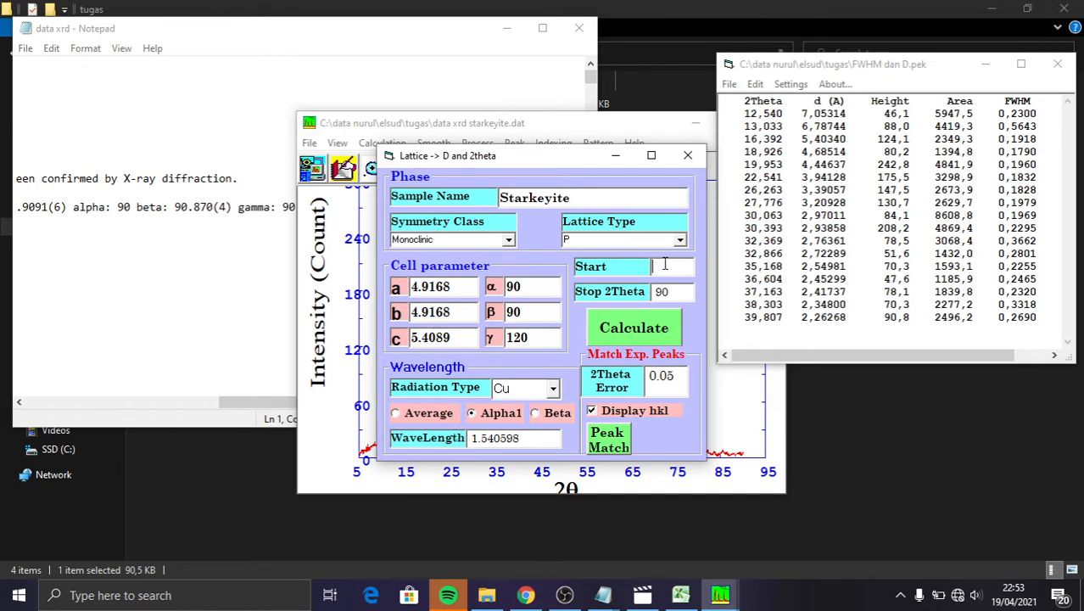
{"action": "left_click", "coordinate": [685, 491]}
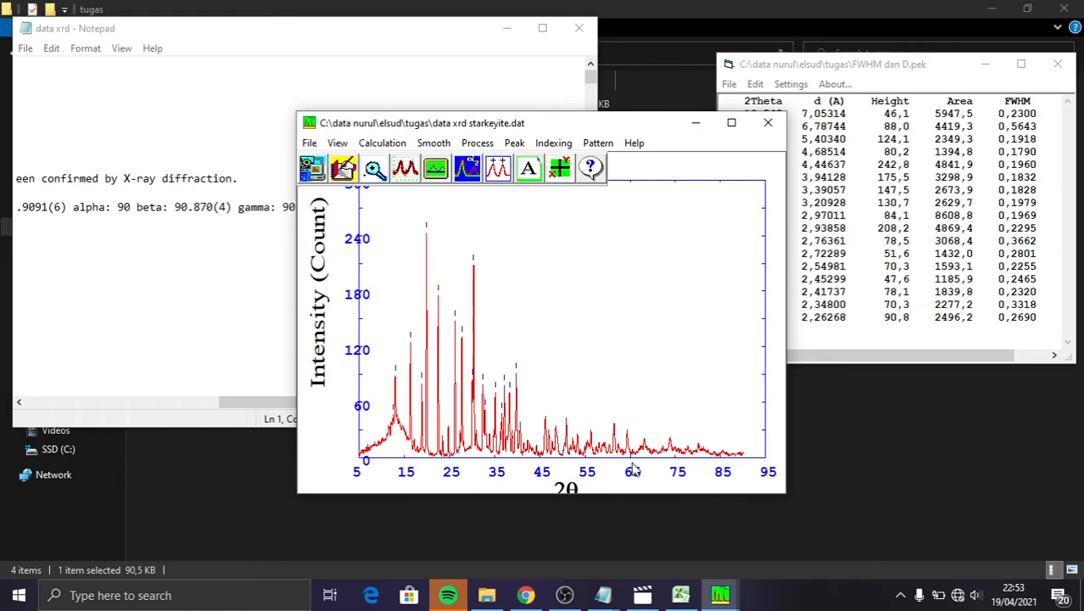
{"action": "mouse_move", "coordinate": [720, 594]}
{"action": "left_click", "coordinate": [802, 534]}
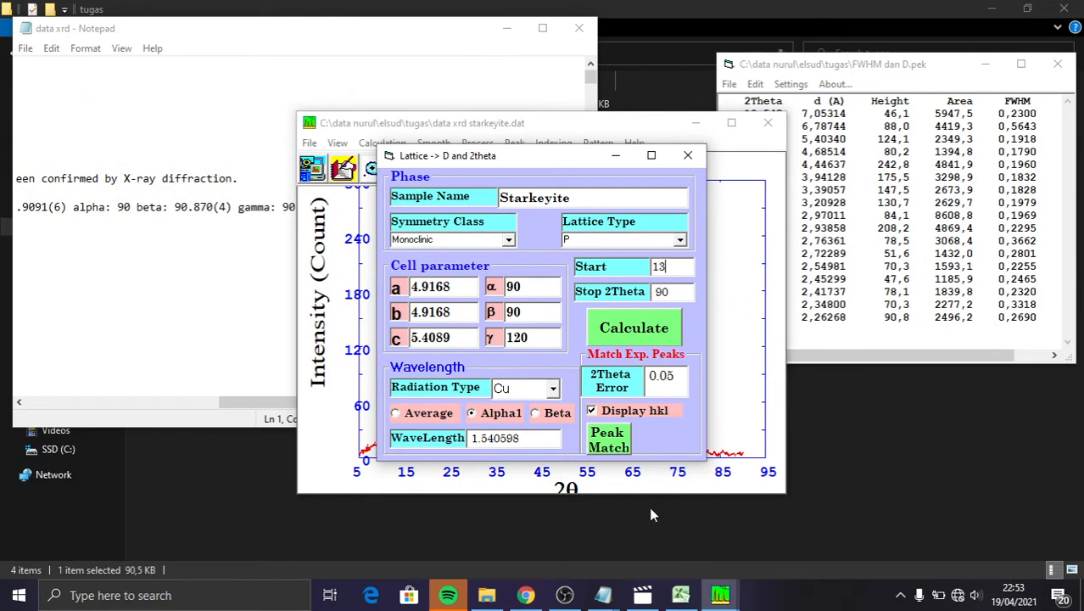
{"action": "left_click", "coordinate": [677, 489]}
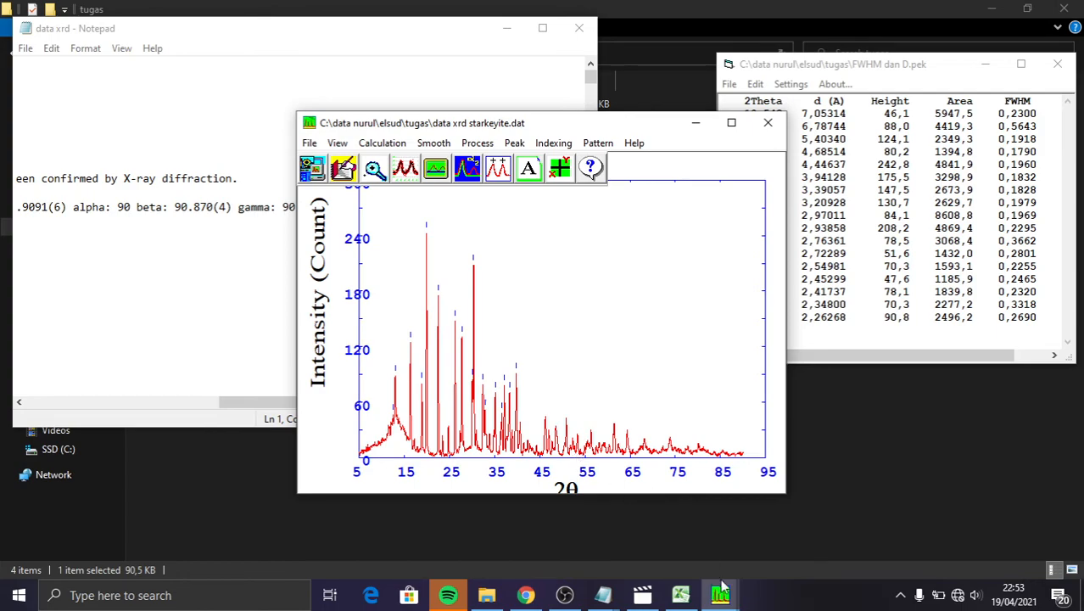
{"action": "mouse_move", "coordinate": [720, 594]}
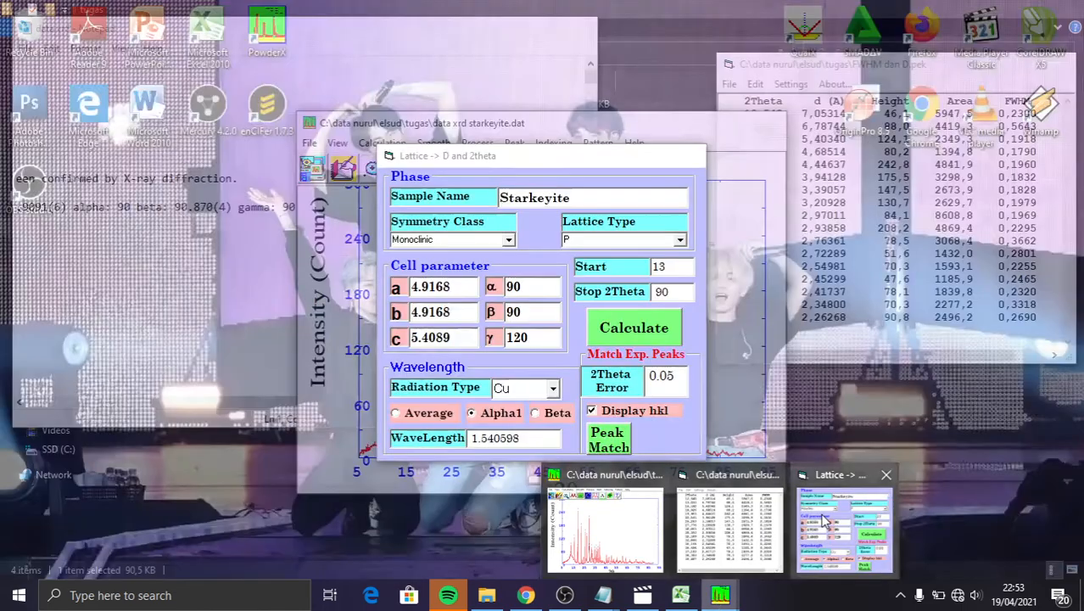
{"action": "left_click", "coordinate": [814, 517]}
{"action": "left_click", "coordinate": [681, 299]}
{"action": "key", "text": "BackSpace"}
{"action": "key", "text": "BackSpace"}
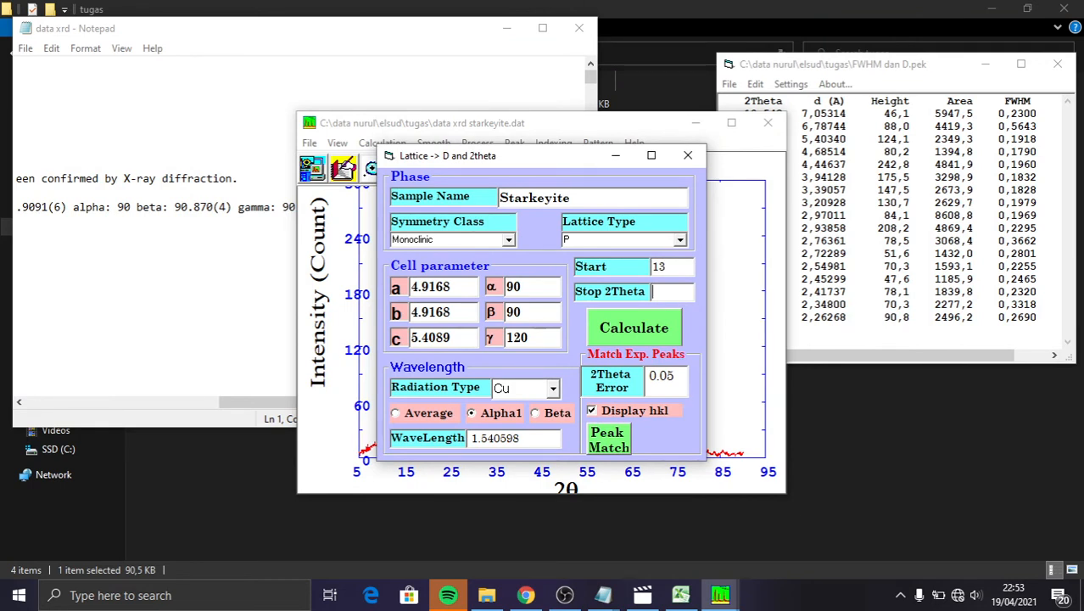
{"action": "type", "text": "50"}
Step: Clear cell parameter a in the lattice window and copy the a value 5.9177 from the Notepad data
{"action": "left_click", "coordinate": [462, 286]}
{"action": "key", "text": "BackSpace"}
{"action": "key", "text": "BackSpace"}
{"action": "key", "text": "BackSpace"}
{"action": "key", "text": "BackSpace"}
{"action": "key", "text": "BackSpace"}
{"action": "key", "text": "BackSpace"}
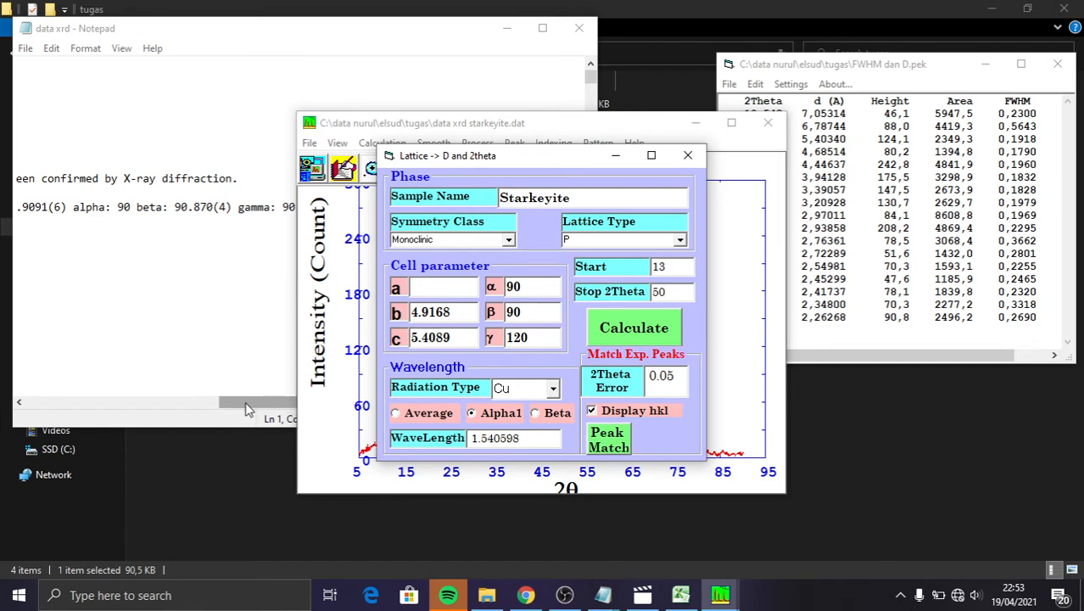
{"action": "left_click_drag", "start_coordinate": [246, 408], "coordinate": [48, 415]}
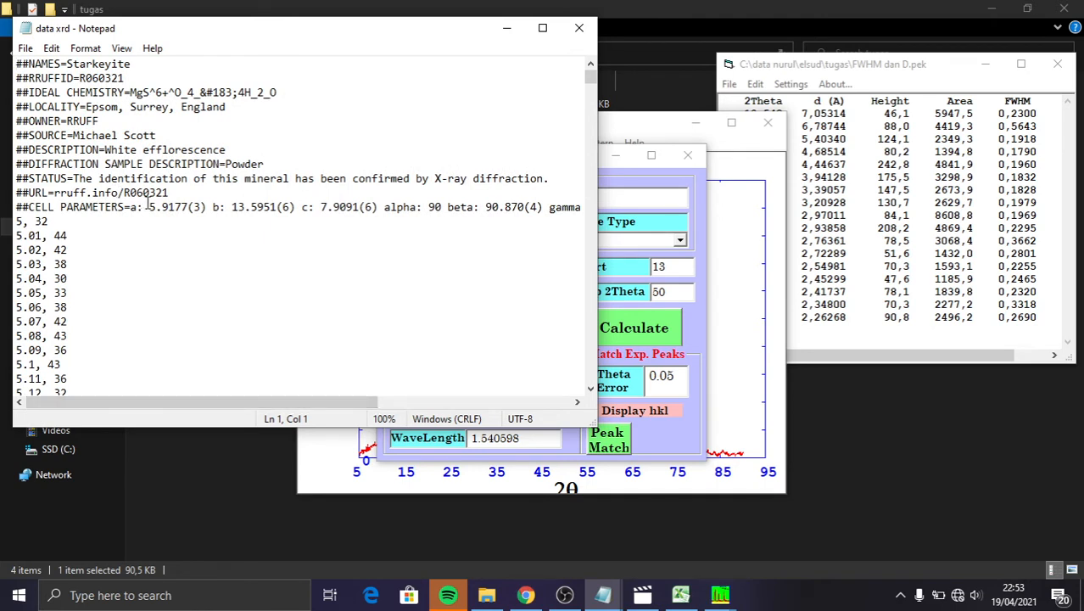
{"action": "left_click_drag", "start_coordinate": [150, 208], "coordinate": [189, 207]}
{"action": "key", "text": "ctrl+c"}
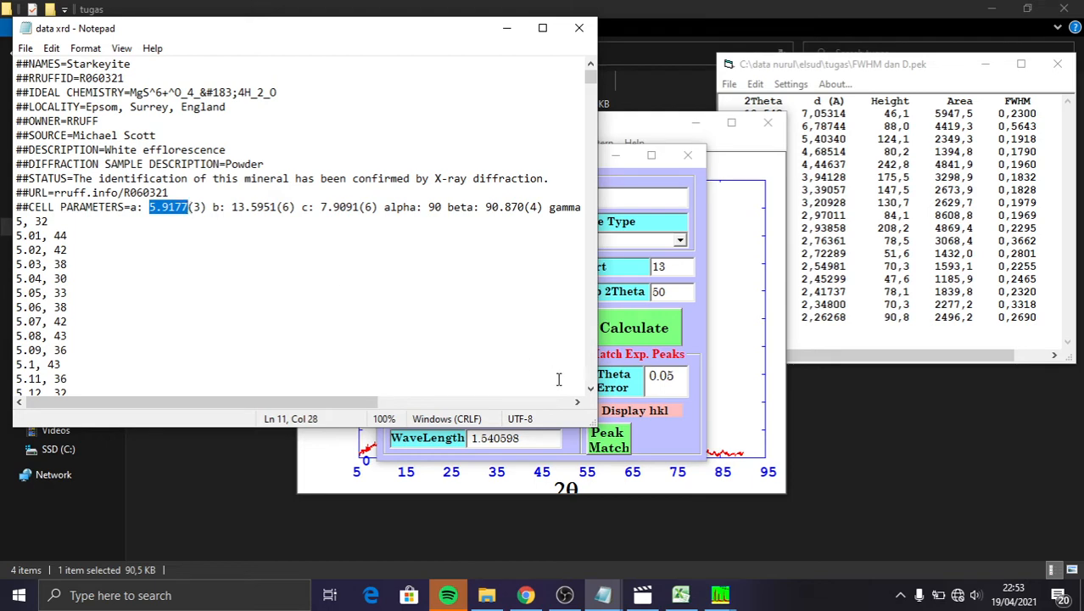
Step: Move the lattice and pattern windows clear of Notepad, and paste 5.9177 as cell parameter a
{"action": "left_click", "coordinate": [692, 330]}
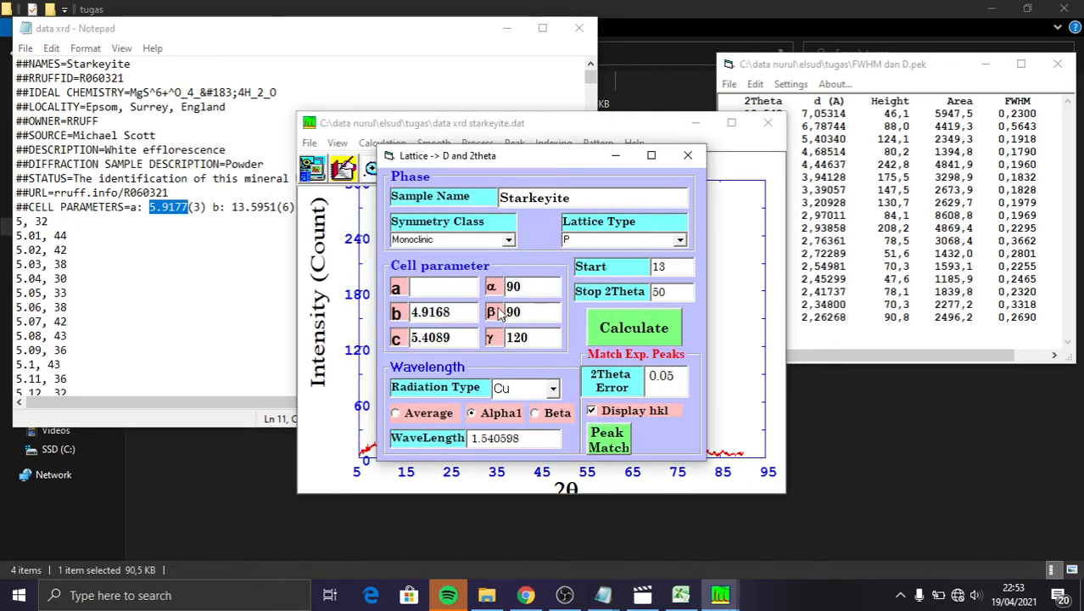
{"action": "left_click_drag", "start_coordinate": [513, 161], "coordinate": [765, 142]}
{"action": "left_click_drag", "start_coordinate": [544, 125], "coordinate": [857, 119]}
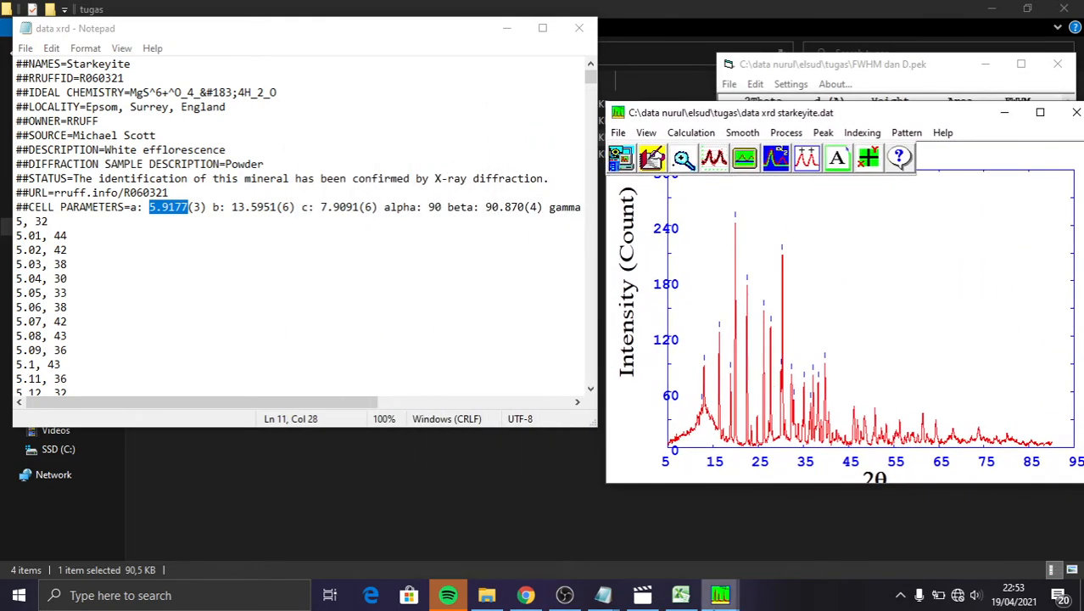
{"action": "mouse_move", "coordinate": [712, 594]}
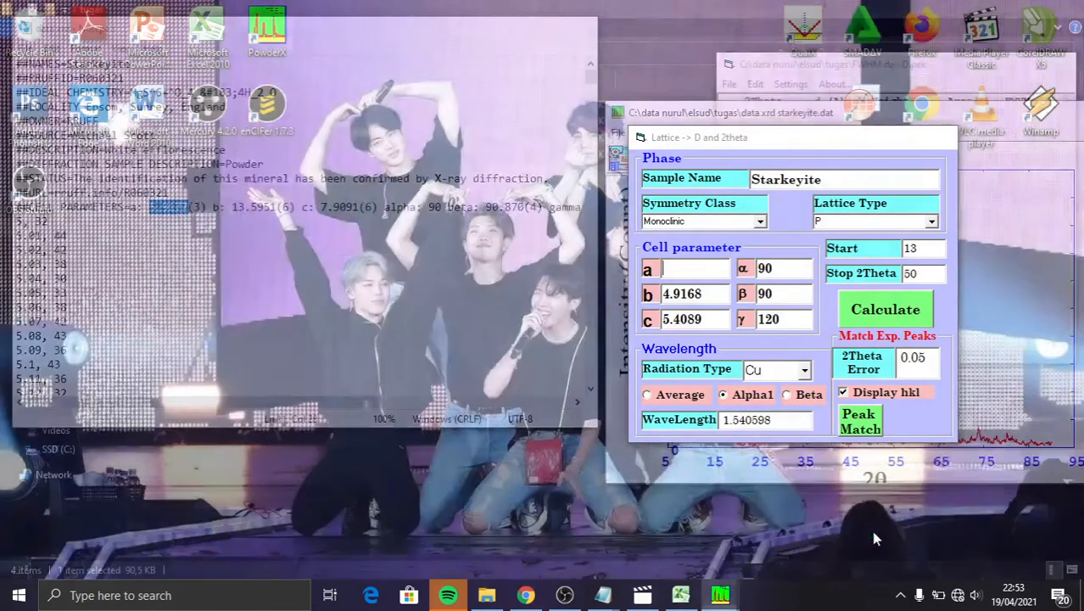
{"action": "left_click", "coordinate": [870, 526]}
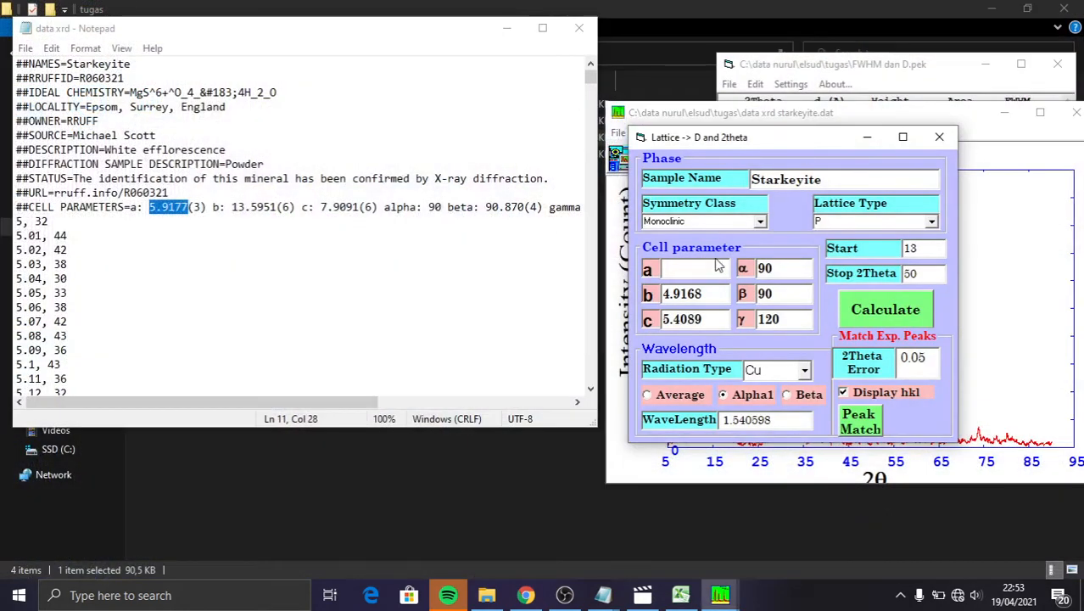
{"action": "key", "text": "ctrl+v"}
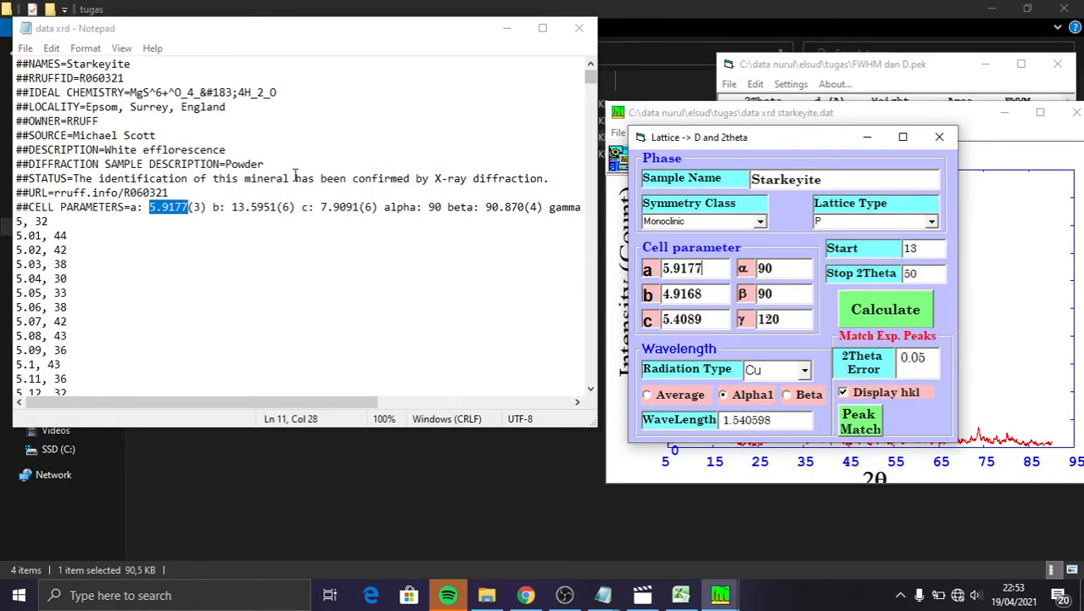
Step: Copy the b value from the Notepad data and set cell parameter b to 13.5951
{"action": "left_click_drag", "start_coordinate": [231, 209], "coordinate": [279, 210]}
{"action": "key", "text": "ctrl+c"}
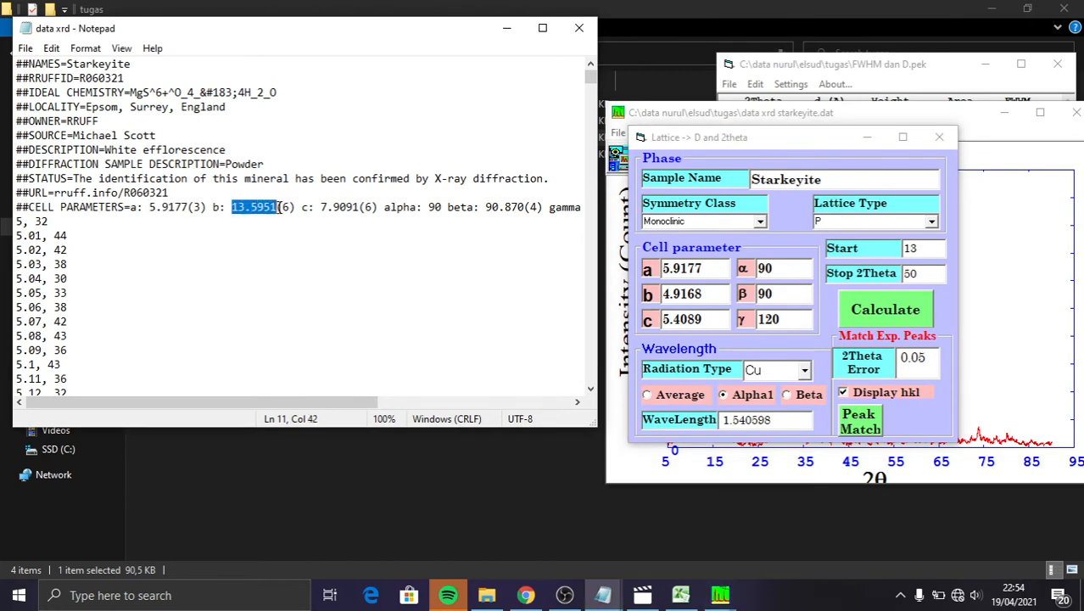
{"action": "left_click", "coordinate": [703, 295]}
{"action": "key", "text": "BackSpace"}
{"action": "key", "text": "BackSpace"}
{"action": "key", "text": "BackSpace"}
{"action": "key", "text": "BackSpace"}
{"action": "key", "text": "BackSpace"}
{"action": "key", "text": "BackSpace"}
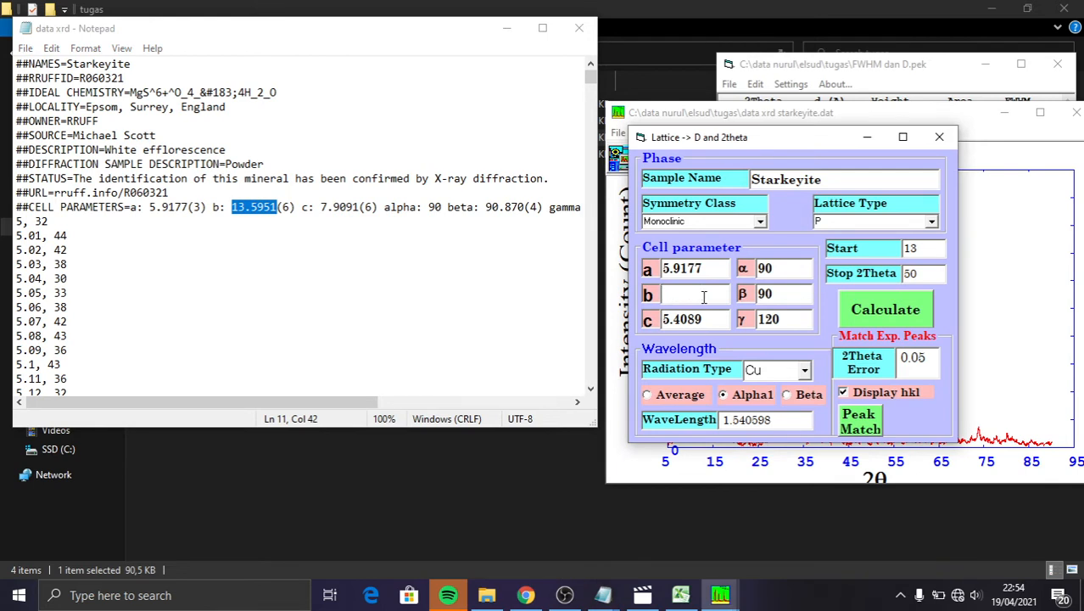
{"action": "key", "text": "ctrl+v"}
Step: Copy the c value from the Notepad data and set cell parameter c to 7.9091
{"action": "left_click_drag", "start_coordinate": [323, 206], "coordinate": [357, 206]}
{"action": "key", "text": "ctrl+c"}
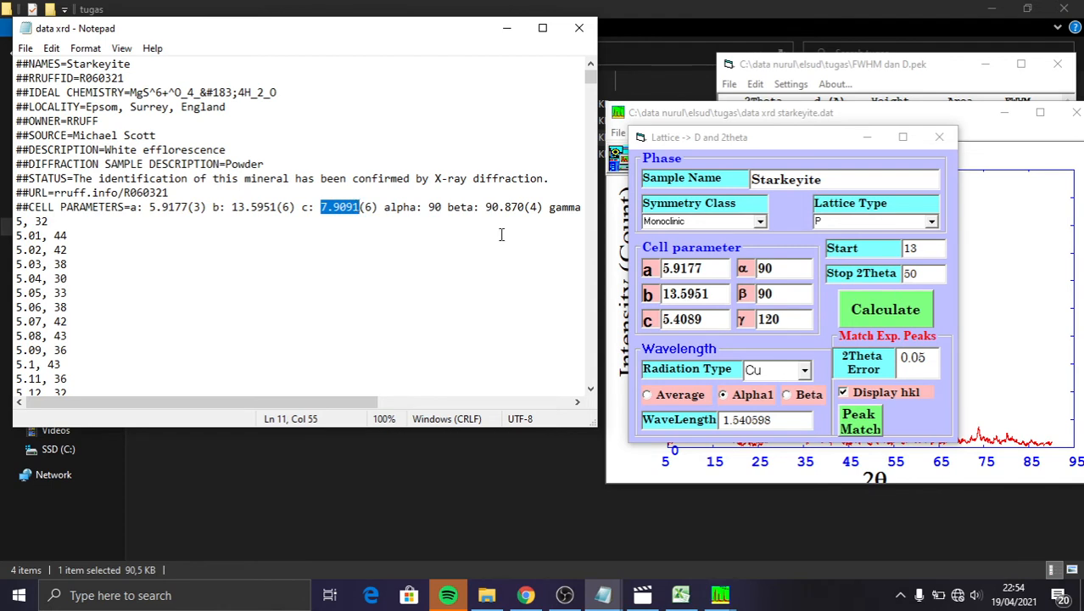
{"action": "double_click", "coordinate": [701, 319]}
{"action": "key", "text": "BackSpace"}
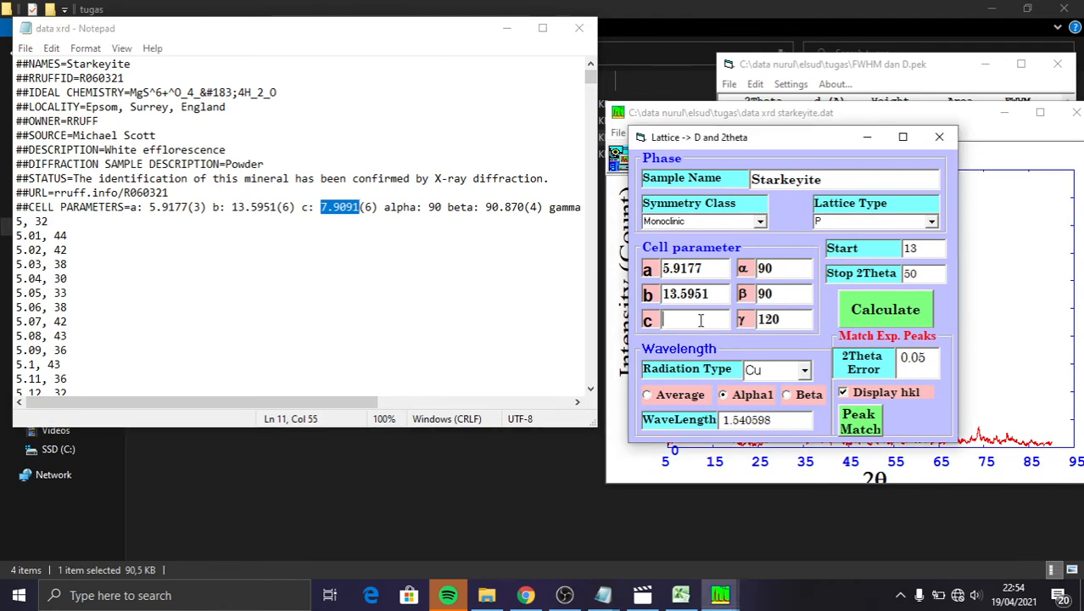
{"action": "key", "text": "ctrl+v"}
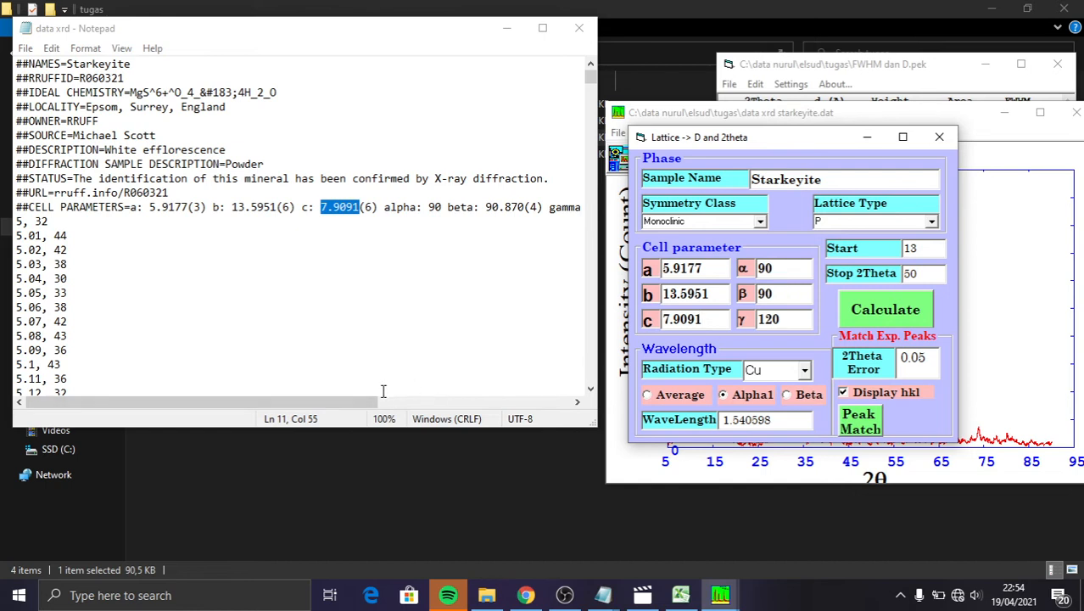
Step: Copy the beta value from the Notepad data and set the lattice angle β to 90.870
{"action": "left_click_drag", "start_coordinate": [368, 400], "coordinate": [509, 400]}
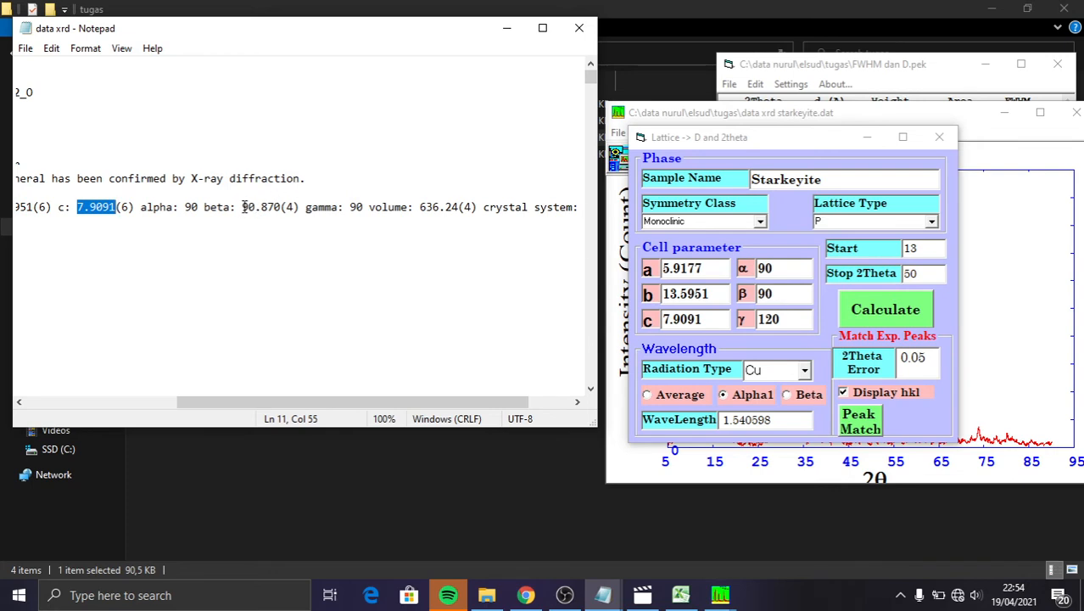
{"action": "left_click_drag", "start_coordinate": [242, 207], "coordinate": [282, 207]}
{"action": "key", "text": "ctrl+c"}
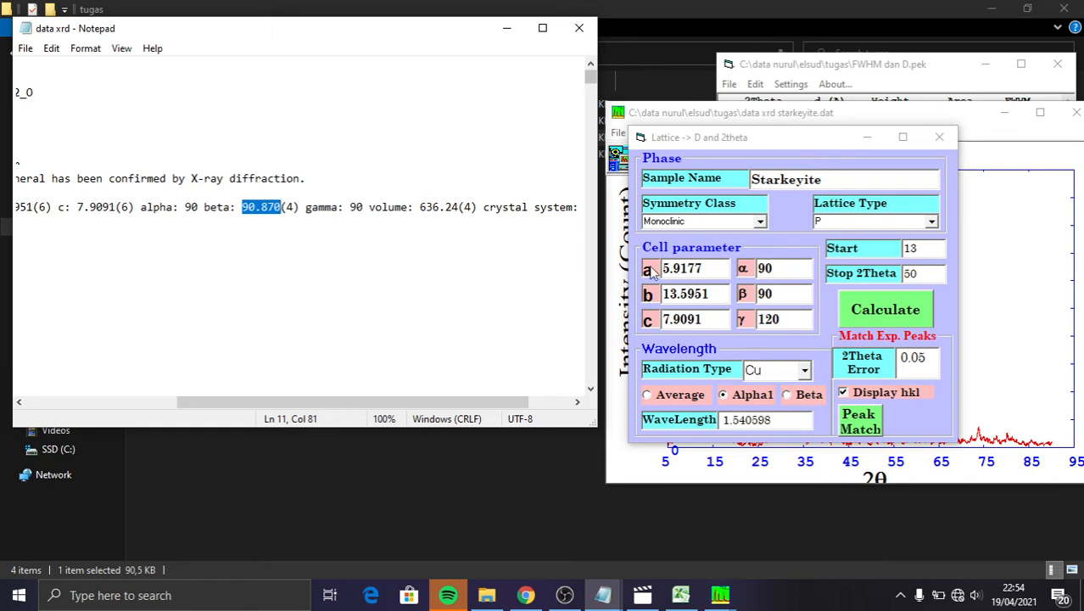
{"action": "left_click", "coordinate": [781, 294]}
{"action": "key", "text": "BackSpace"}
{"action": "key", "text": "BackSpace"}
{"action": "key", "text": "ctrl+v"}
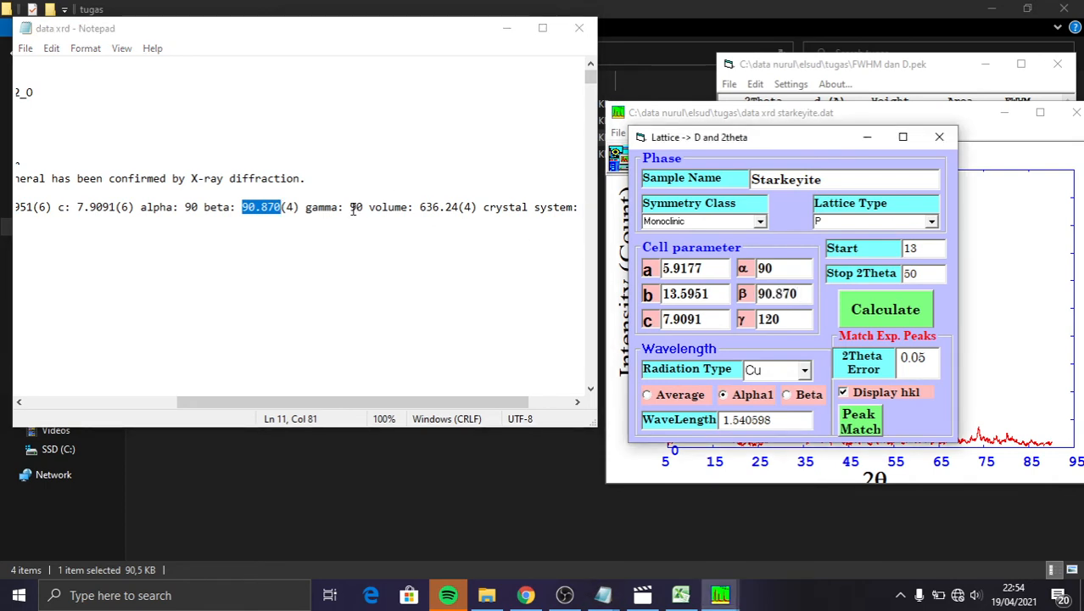
Step: Set the lattice angle γ to 90, matching the gamma value in the Notepad data
{"action": "left_click_drag", "start_coordinate": [350, 208], "coordinate": [364, 209]}
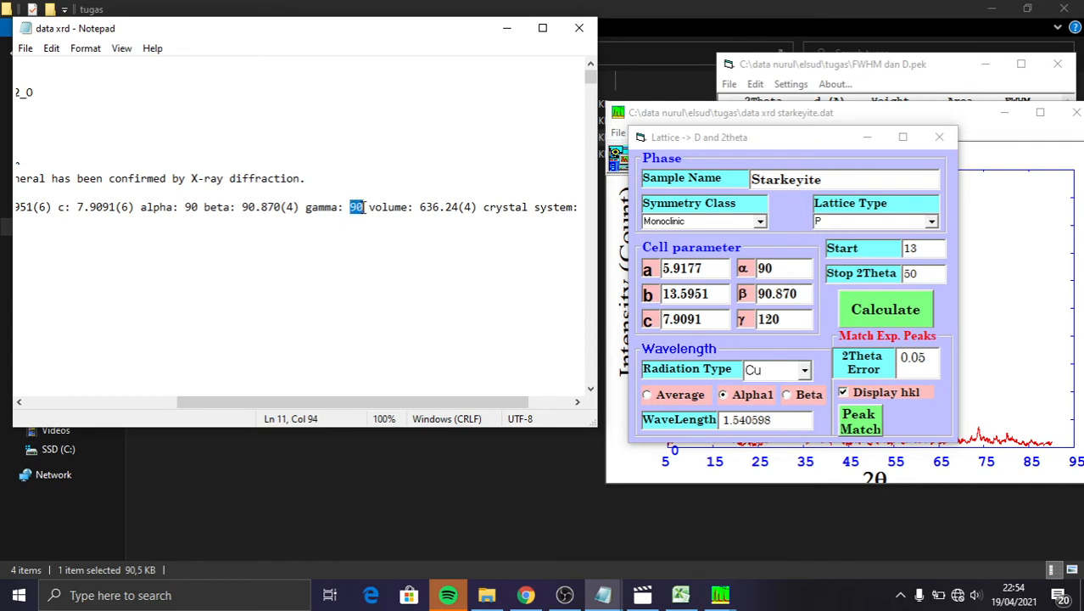
{"action": "double_click", "coordinate": [774, 317]}
{"action": "key", "text": "BackSpace"}
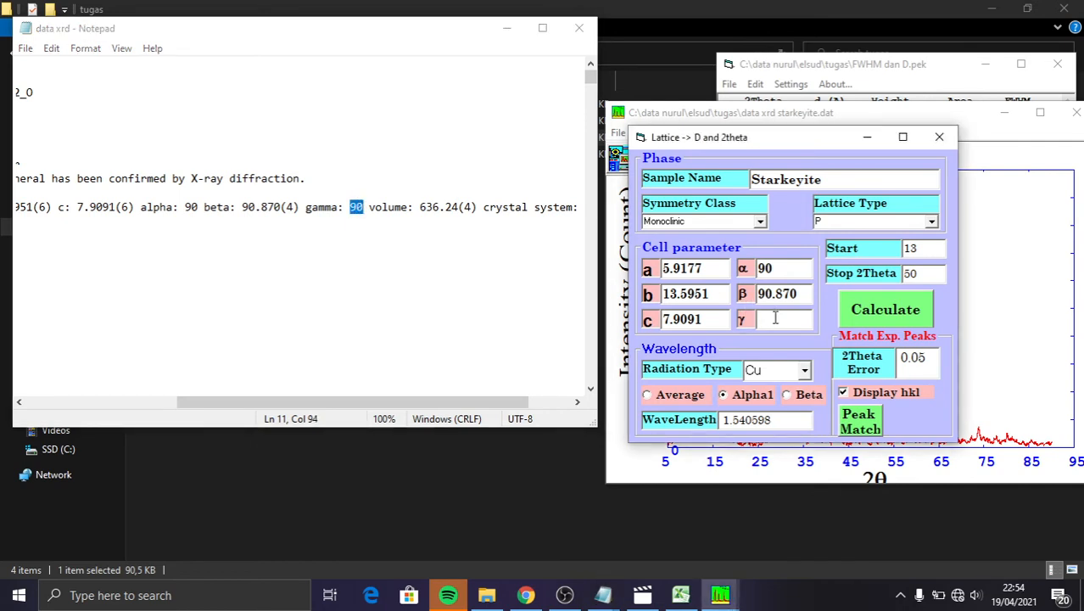
{"action": "type", "text": "90"}
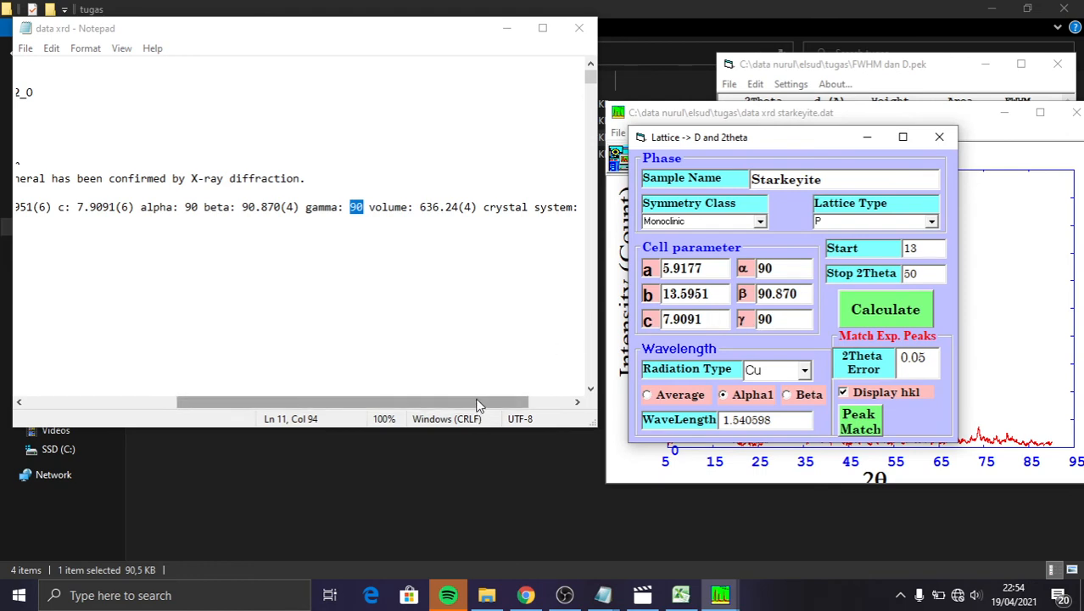
Step: Check the end of Notepad's cell parameter line and calculate the DHKL reflections for the starkeyite lattice
{"action": "left_click_drag", "start_coordinate": [476, 403], "coordinate": [560, 401]}
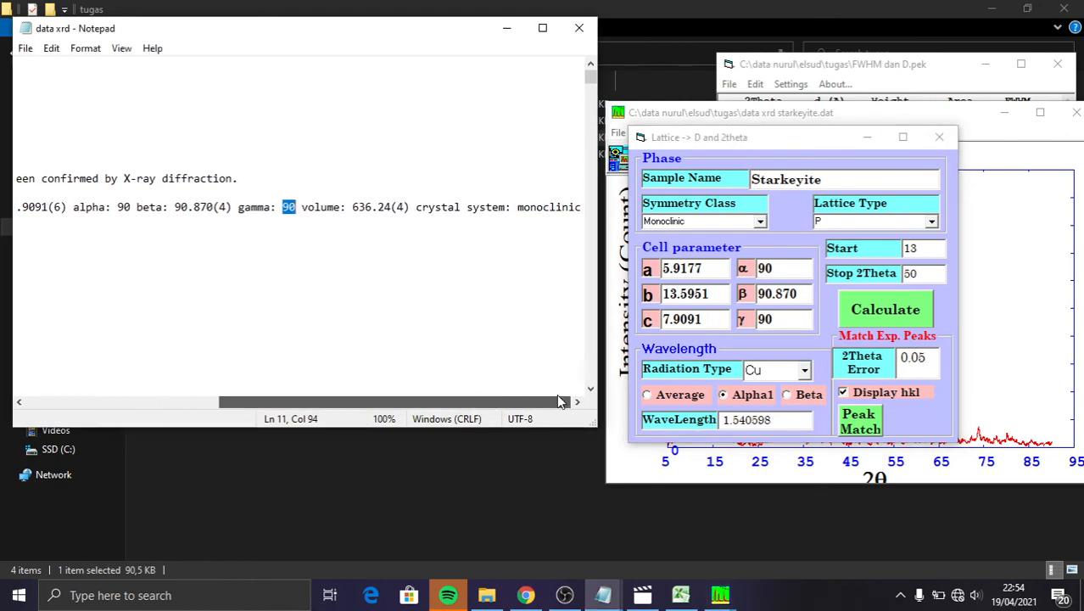
{"action": "left_click", "coordinate": [826, 341]}
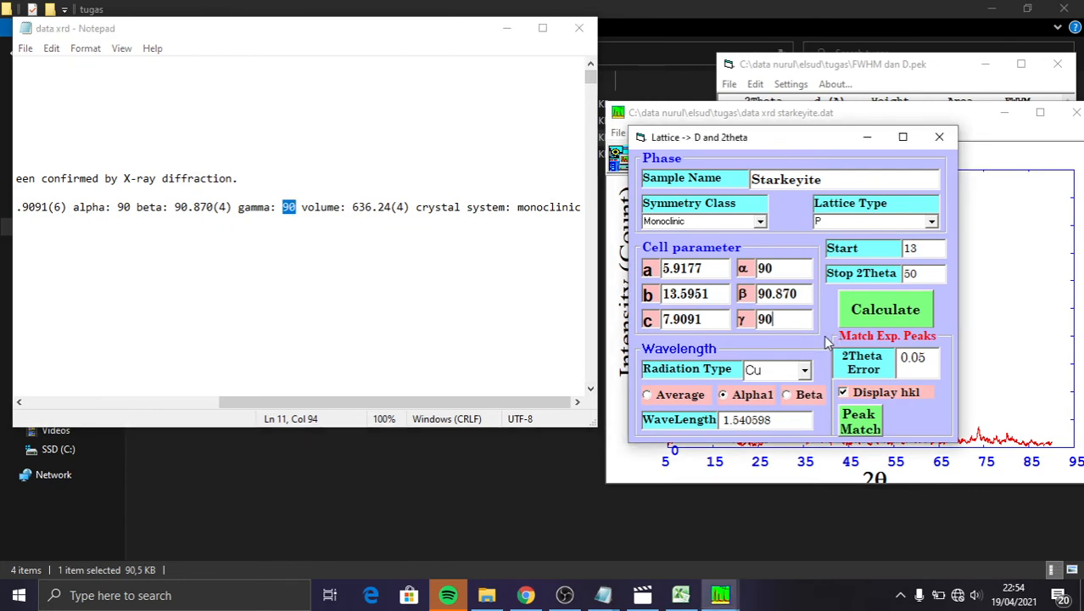
{"action": "left_click", "coordinate": [882, 310]}
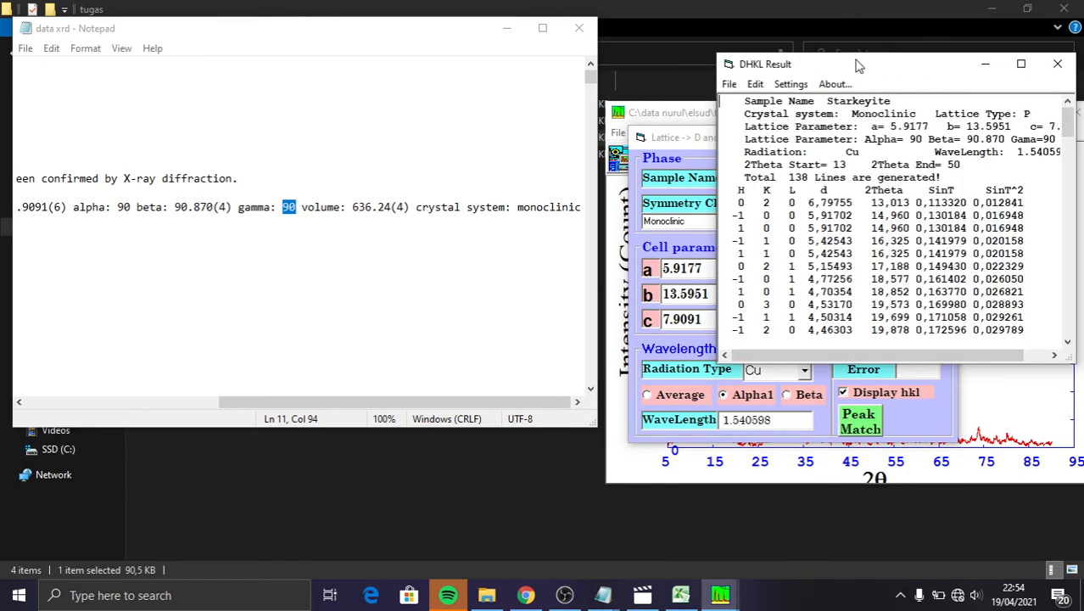
Step: Match the experimental peaks against the calculated DHKL reflections and place the hkl-labelled diffraction pattern beside the lattice settings
{"action": "left_click_drag", "start_coordinate": [856, 65], "coordinate": [287, 146]}
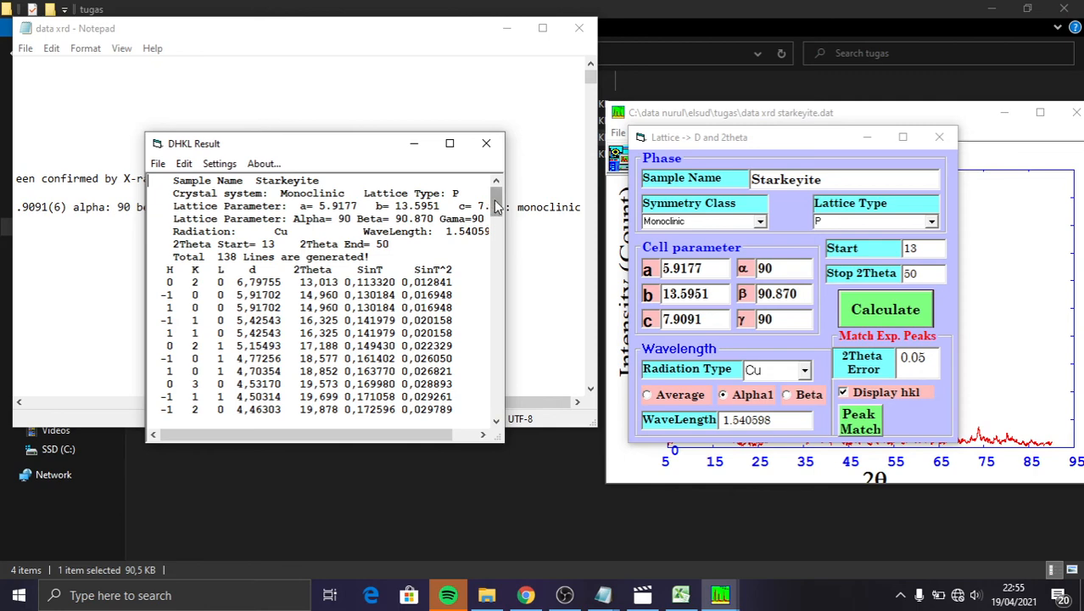
{"action": "scroll", "coordinate": [497, 206], "scroll_direction": "down", "scroll_amount": 3}
{"action": "scroll", "coordinate": [497, 206], "scroll_direction": "up", "scroll_amount": 3}
{"action": "left_click", "coordinate": [865, 427]}
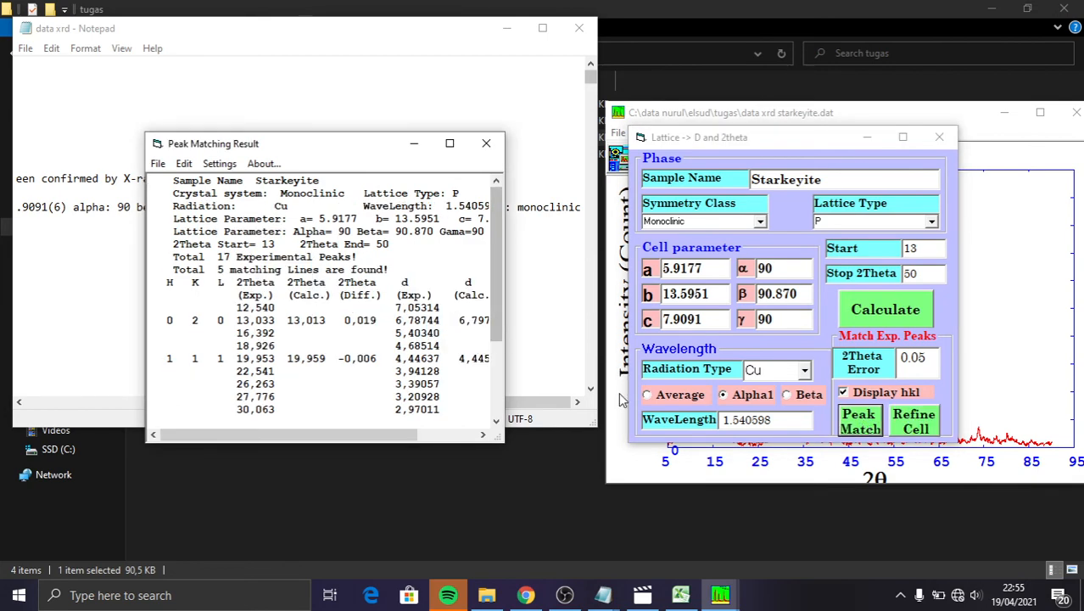
{"action": "left_click", "coordinate": [717, 115]}
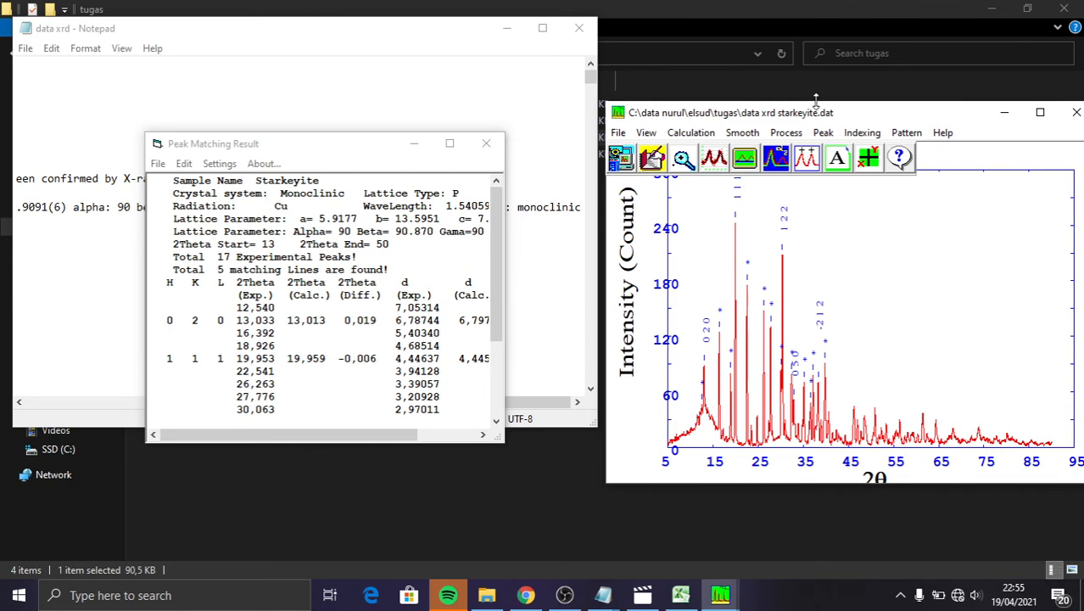
{"action": "left_click_drag", "start_coordinate": [813, 118], "coordinate": [301, 79]}
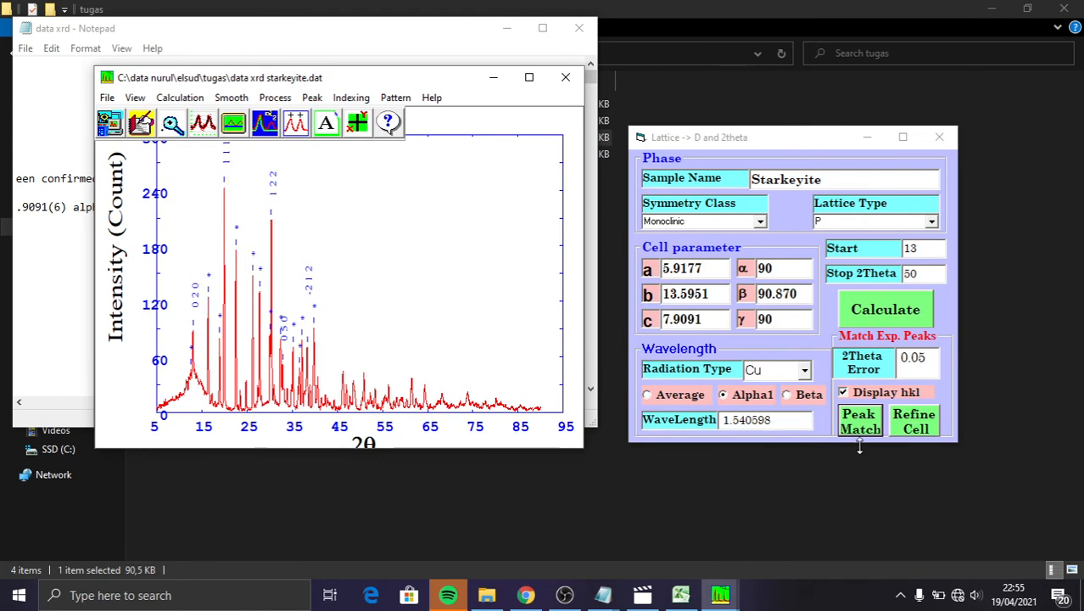
Step: Refine the starkeyite cell and review the ERACEL result down to the observed and calculated d-spacings
{"action": "left_click", "coordinate": [920, 428]}
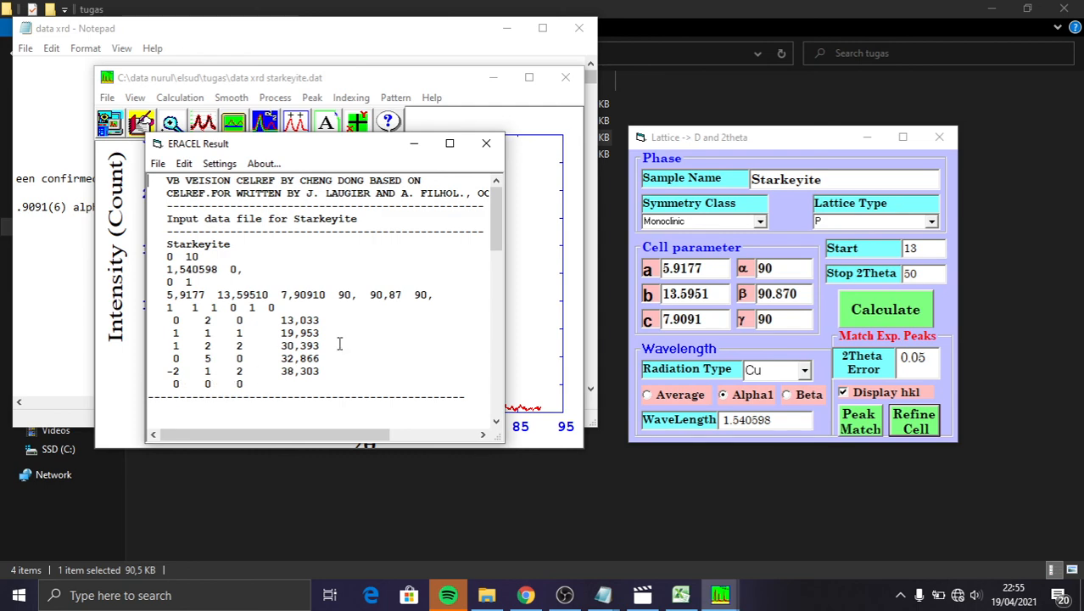
{"action": "left_click_drag", "start_coordinate": [493, 238], "coordinate": [509, 398]}
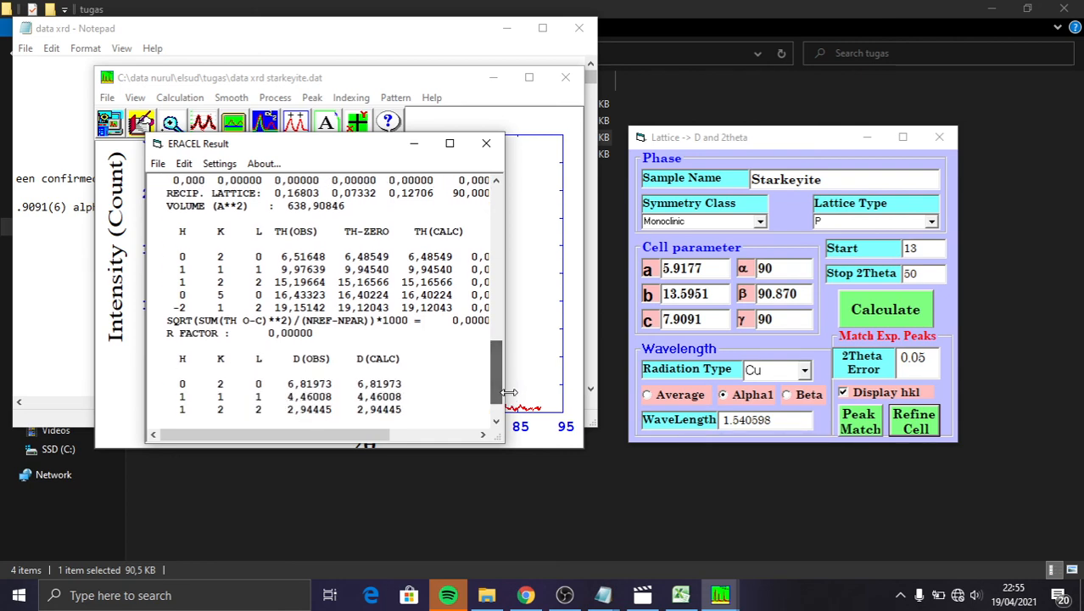
{"action": "left_click", "coordinate": [413, 144]}
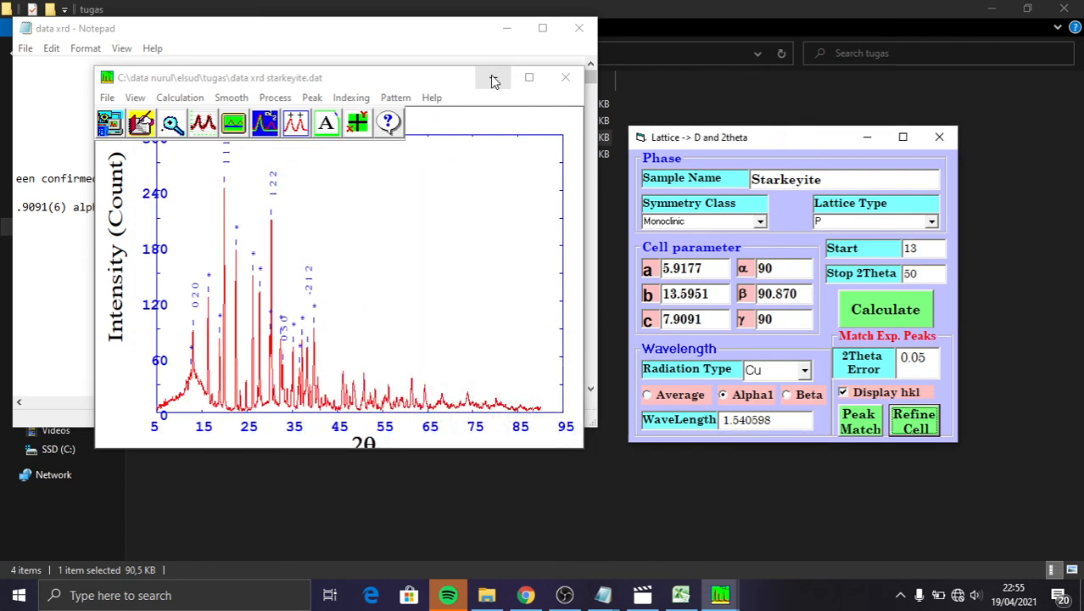
Step: Bring the ERACEL refinement result back into view, and return to the indexed starkeyite diffraction pattern
{"action": "left_click", "coordinate": [491, 75]}
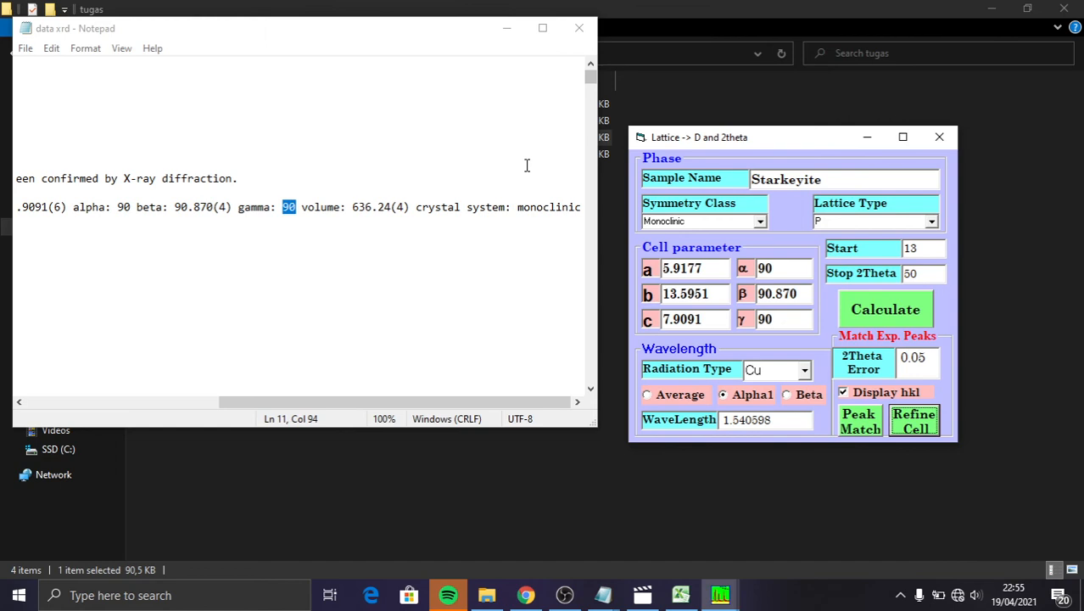
{"action": "mouse_move", "coordinate": [720, 595]}
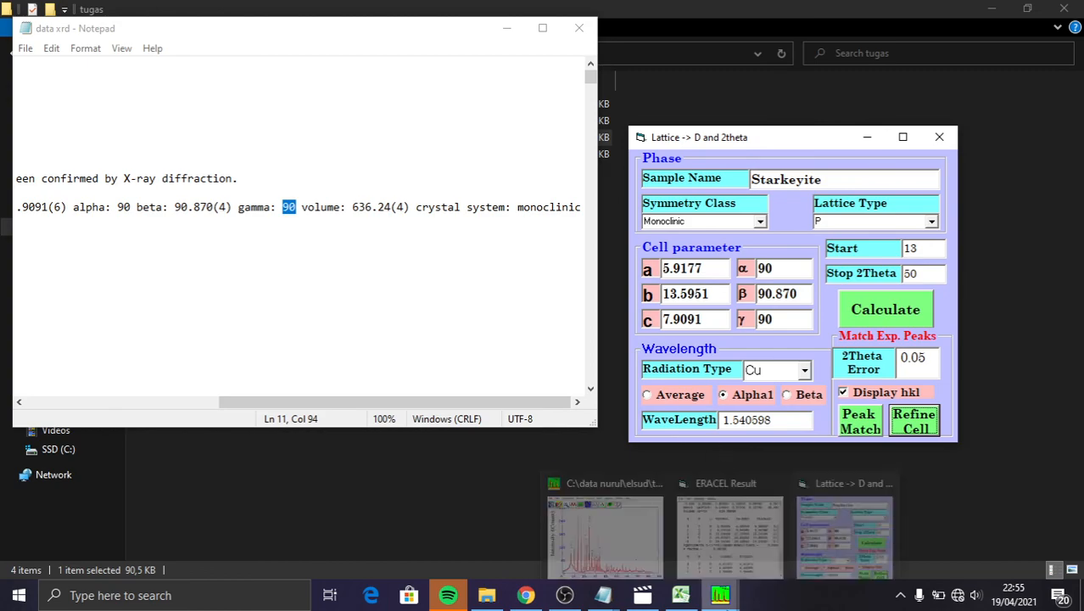
{"action": "left_click", "coordinate": [754, 536]}
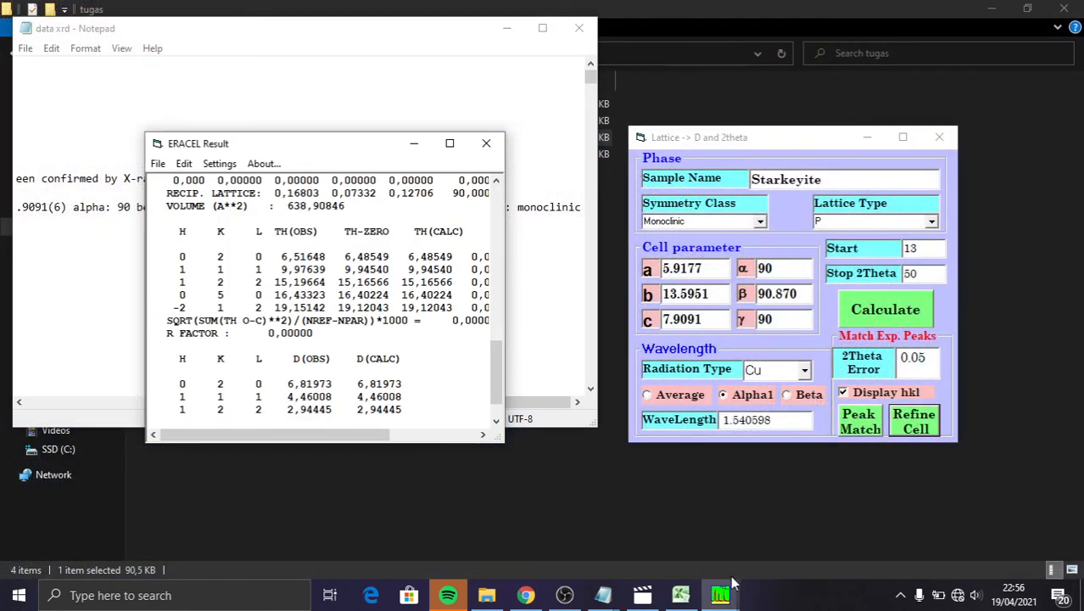
{"action": "mouse_move", "coordinate": [722, 590]}
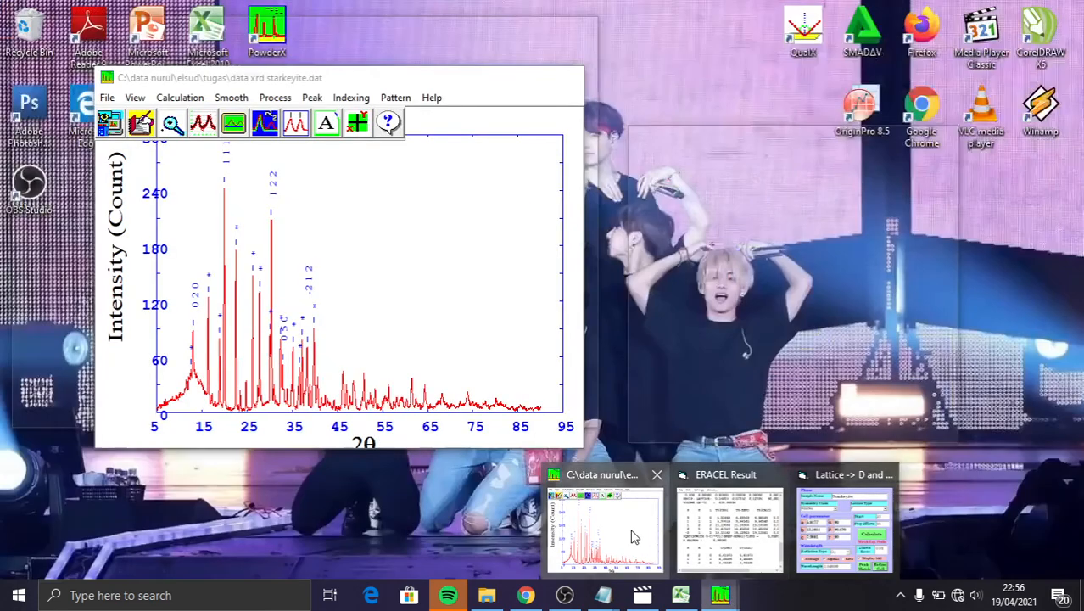
{"action": "left_click", "coordinate": [631, 536]}
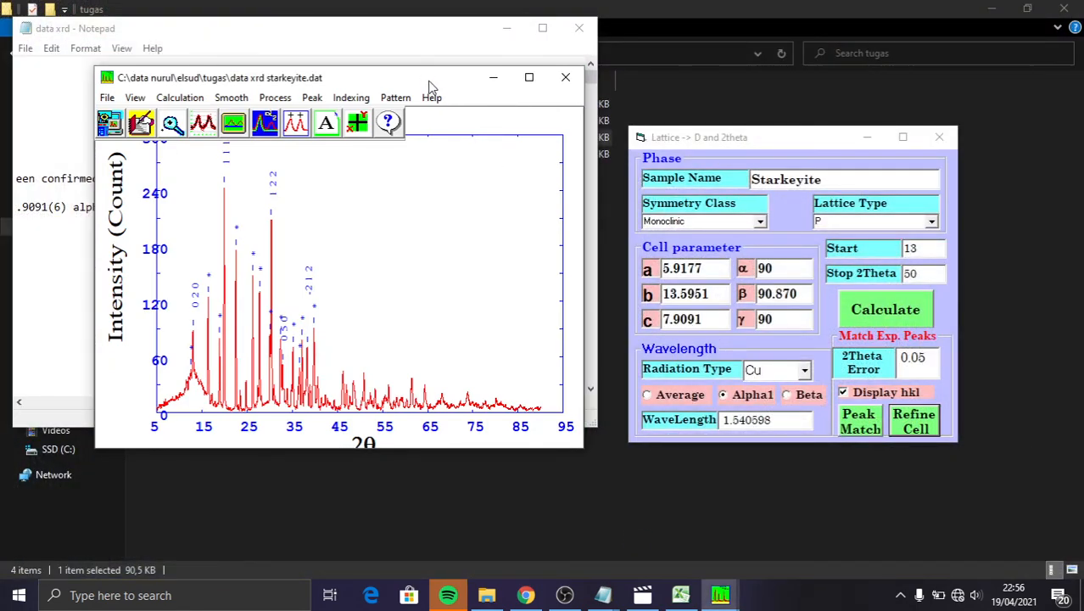